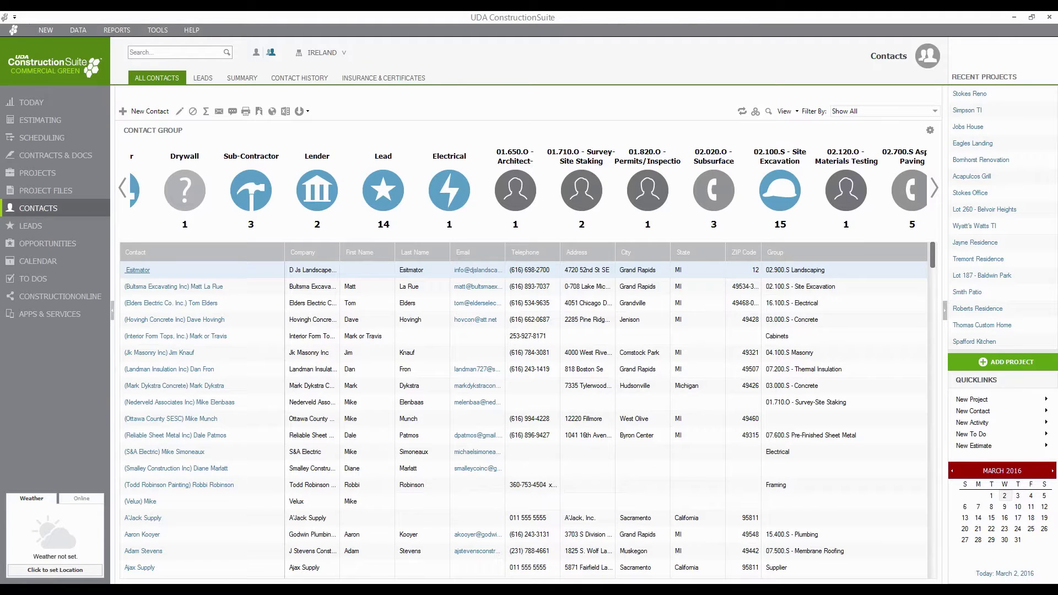
# Delete the D Js Landscape contact at the start of the contact list and confirm the deletion.
pyautogui.rightClick(141, 270)
pyautogui.click(184, 300)
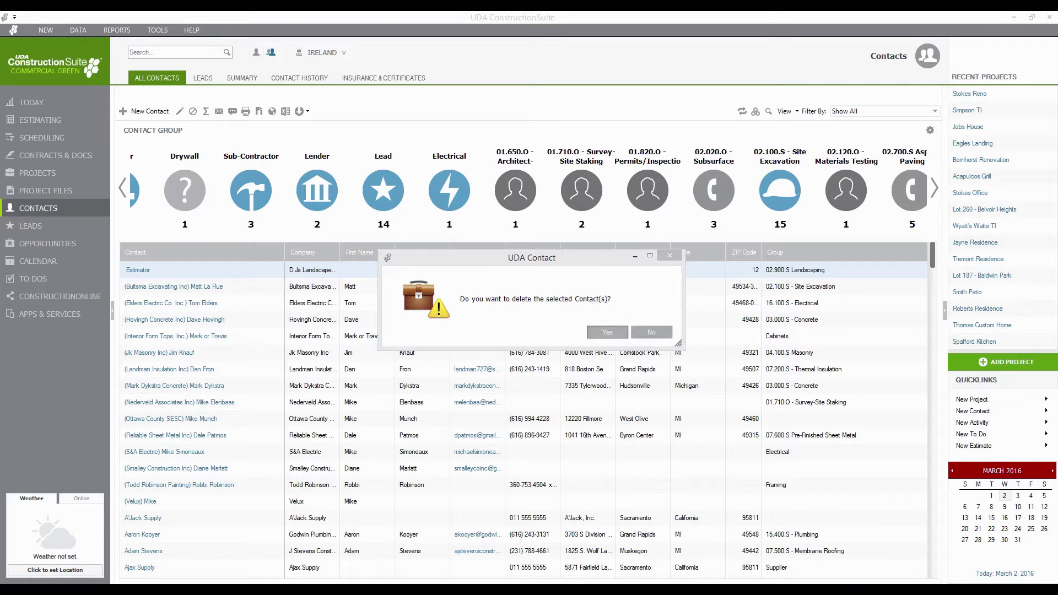
pyautogui.click(611, 332)
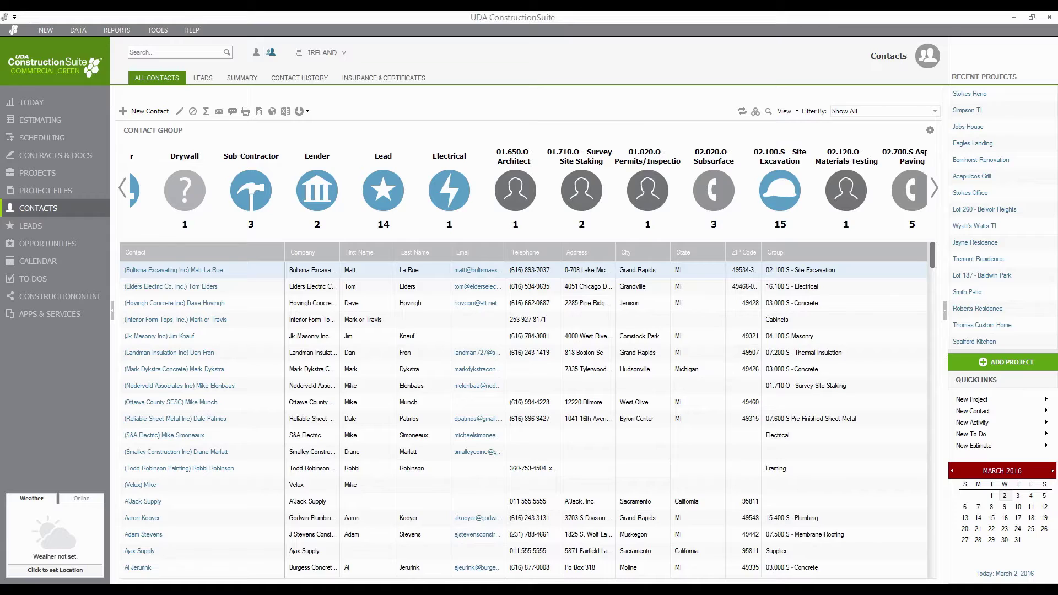
# Dismiss the additional content offer without installing anything and open the Velux contact for editing.
pyautogui.click(78, 30)
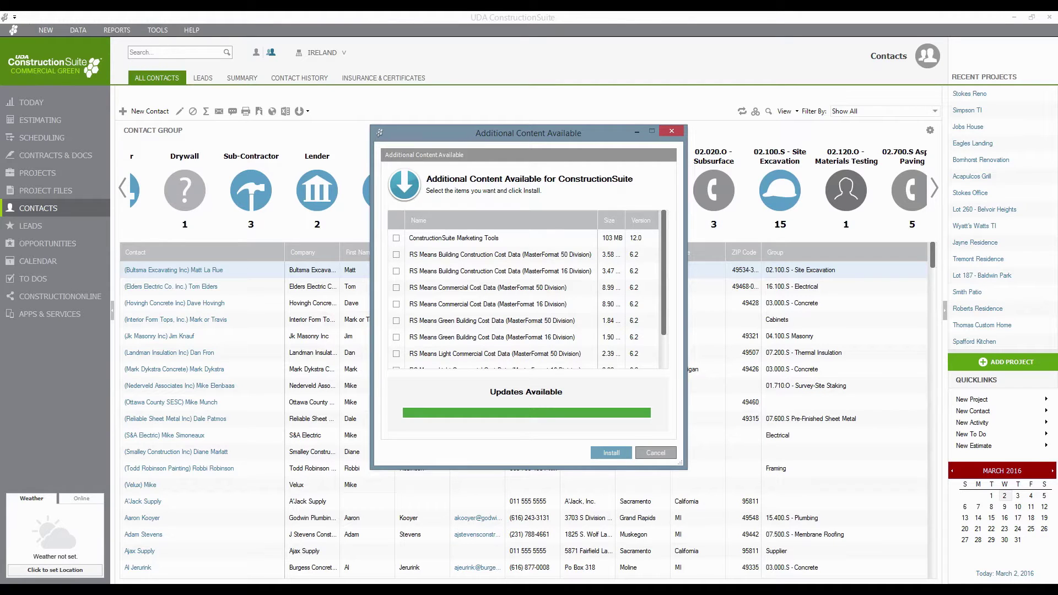
pyautogui.press('Escape')
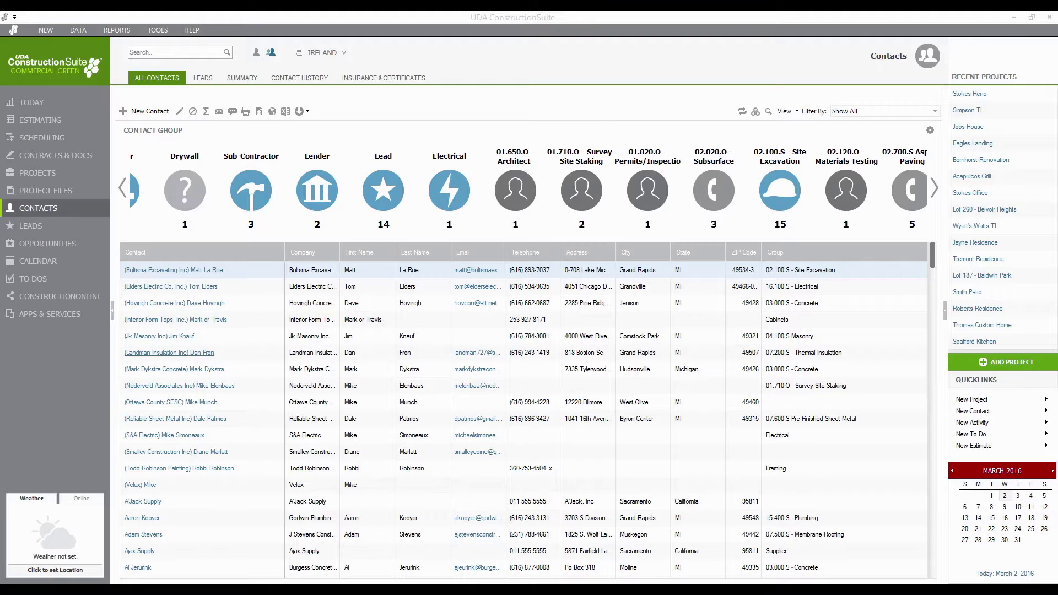
pyautogui.rightClick(147, 484)
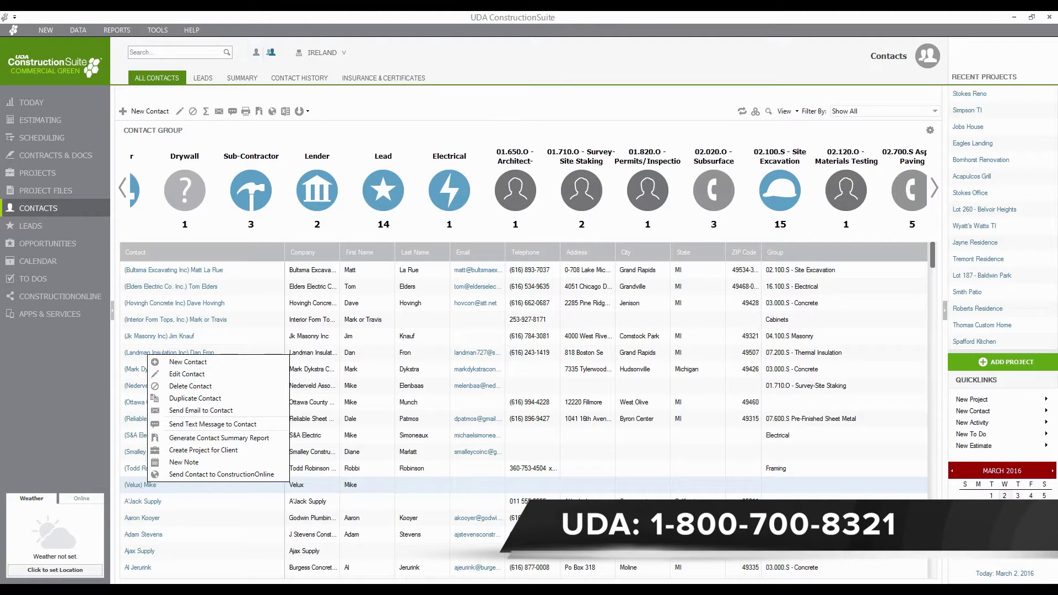
pyautogui.click(187, 374)
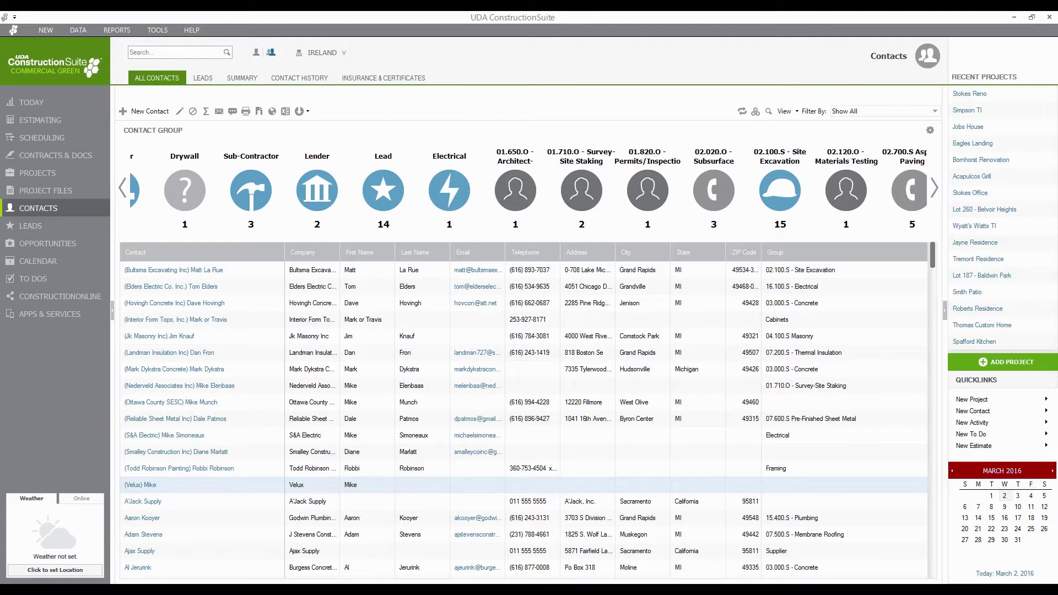
# Start a QuickBooks contact sync from the Sync Center, exporting contacts from the database with ConstructionSuite having priority.
pyautogui.hotkey('alt', 'd')
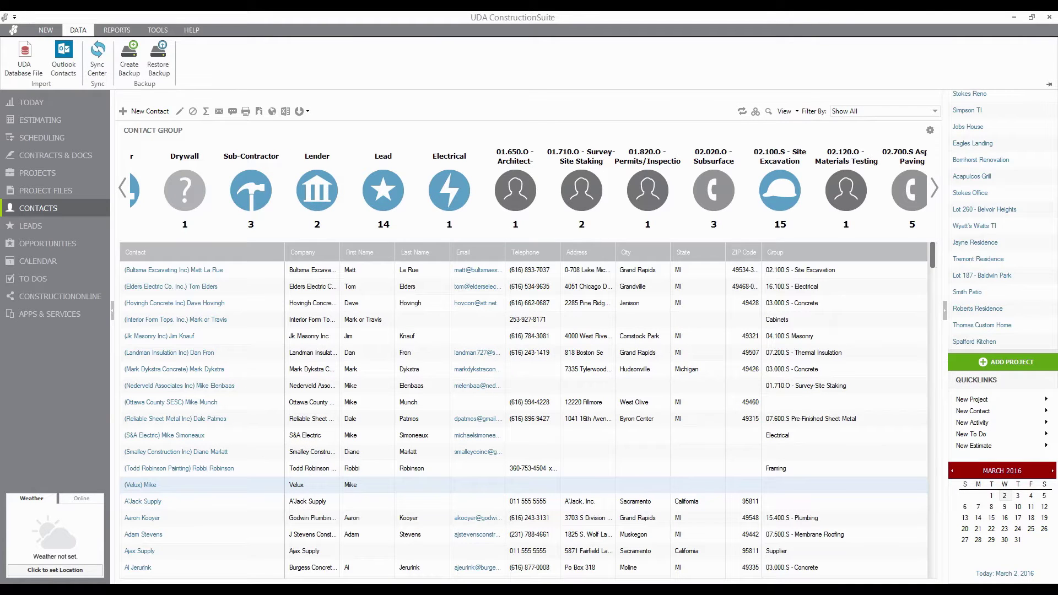
pyautogui.click(97, 61)
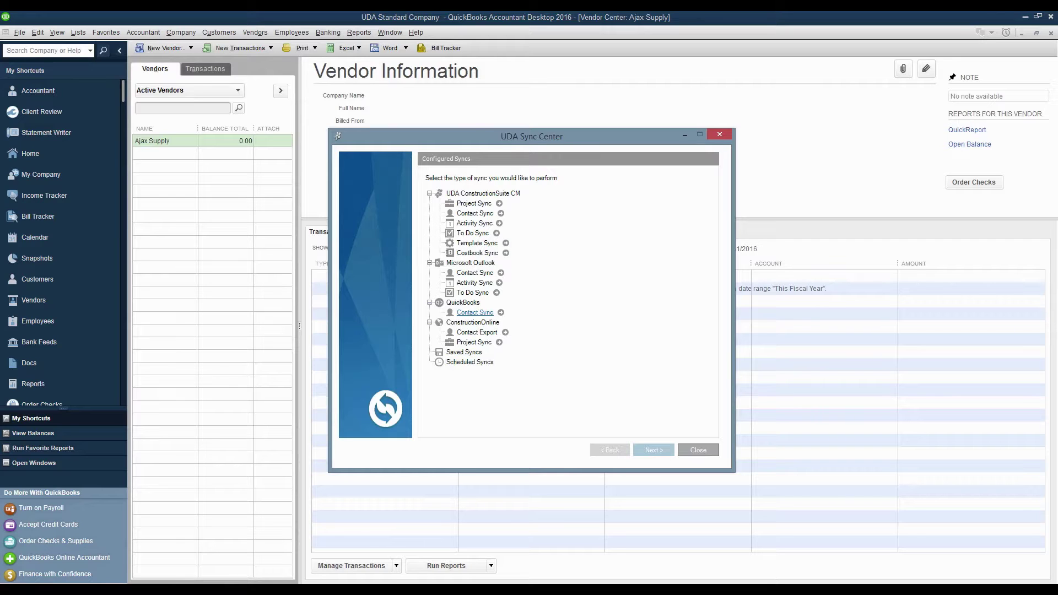
pyautogui.click(475, 312)
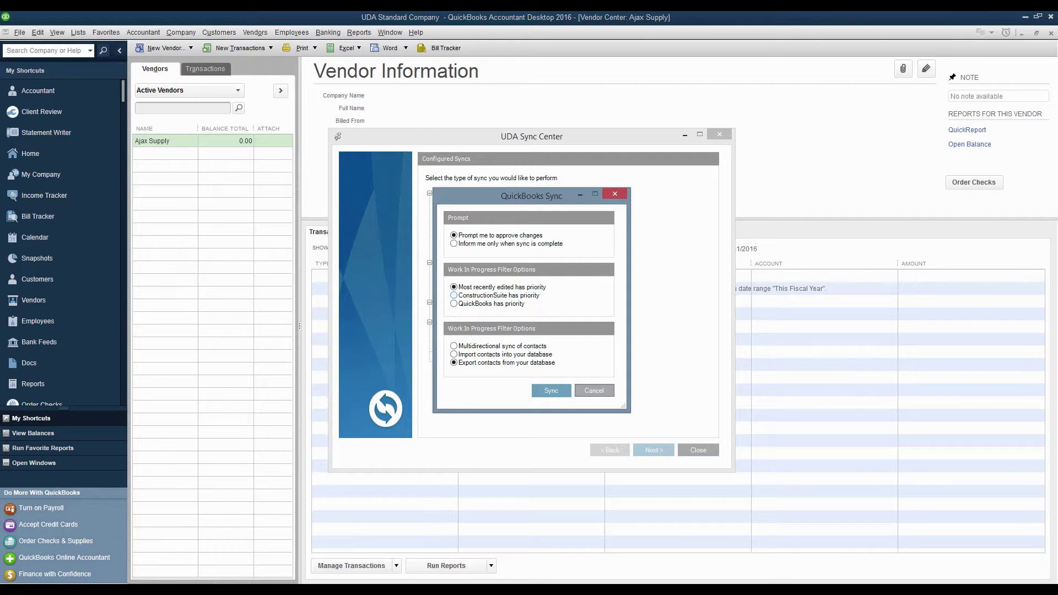
pyautogui.click(453, 295)
pyautogui.press('Return')
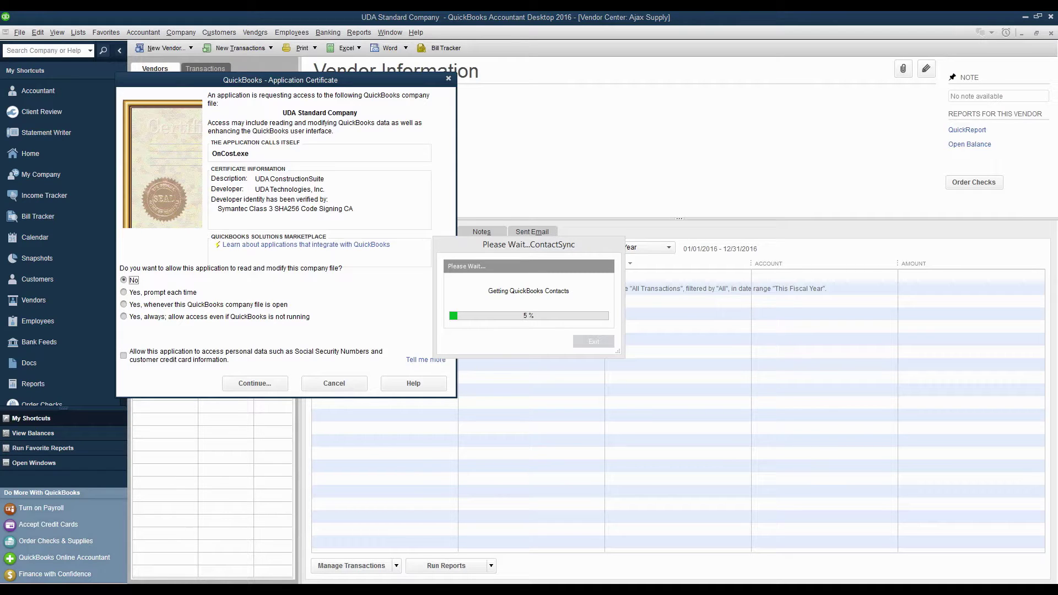
# Grant UDA ConstructionSuite access to the UDA Standard Company file whenever that QuickBooks company file is open.
pyautogui.click(123, 304)
pyautogui.press('Return')
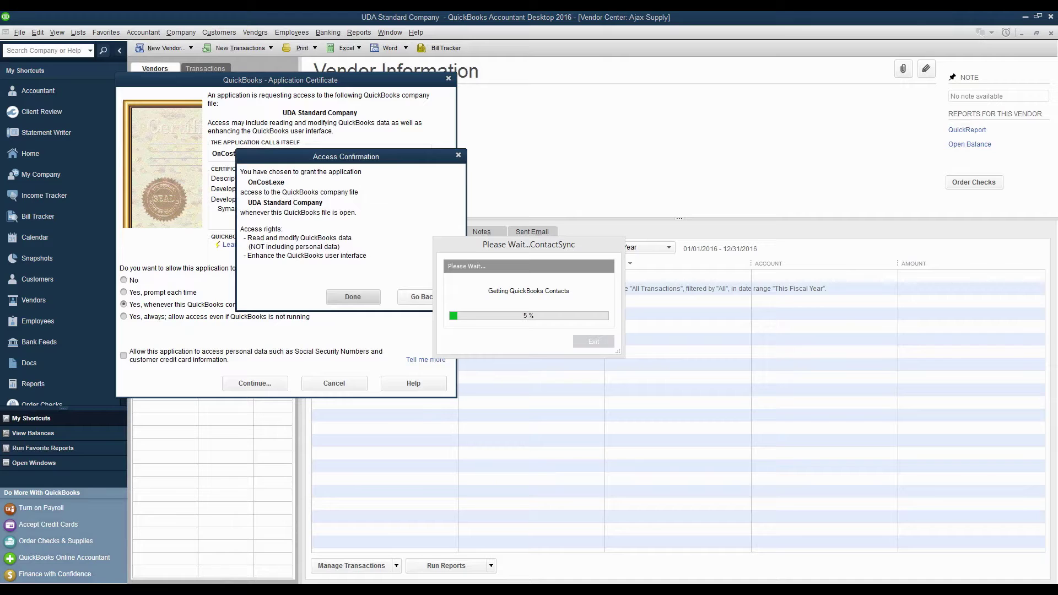
pyautogui.press('Return')
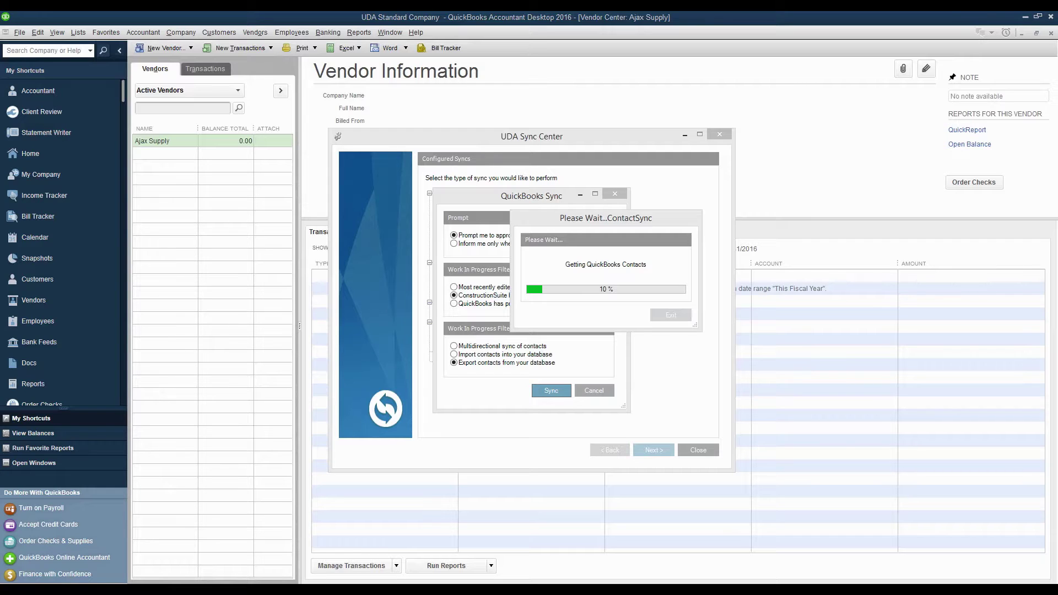
# Dismiss the QuickBooks error report and close the QuickBooks Sync and UDA Sync Center windows.
pyautogui.moveTo(606, 217); pyautogui.dragTo(724, 217)
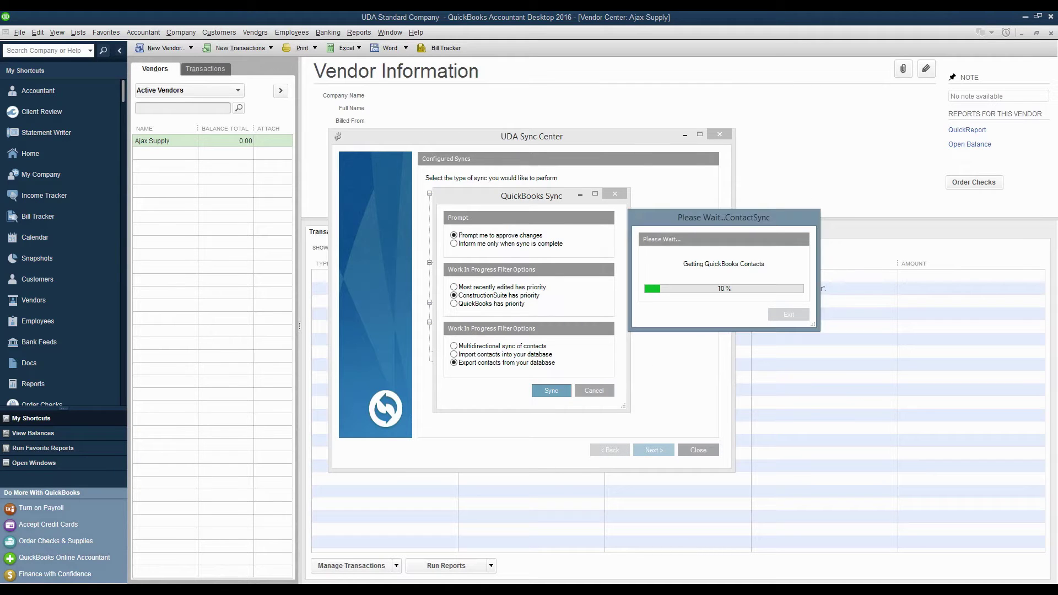
pyautogui.click(419, 589)
pyautogui.click(420, 537)
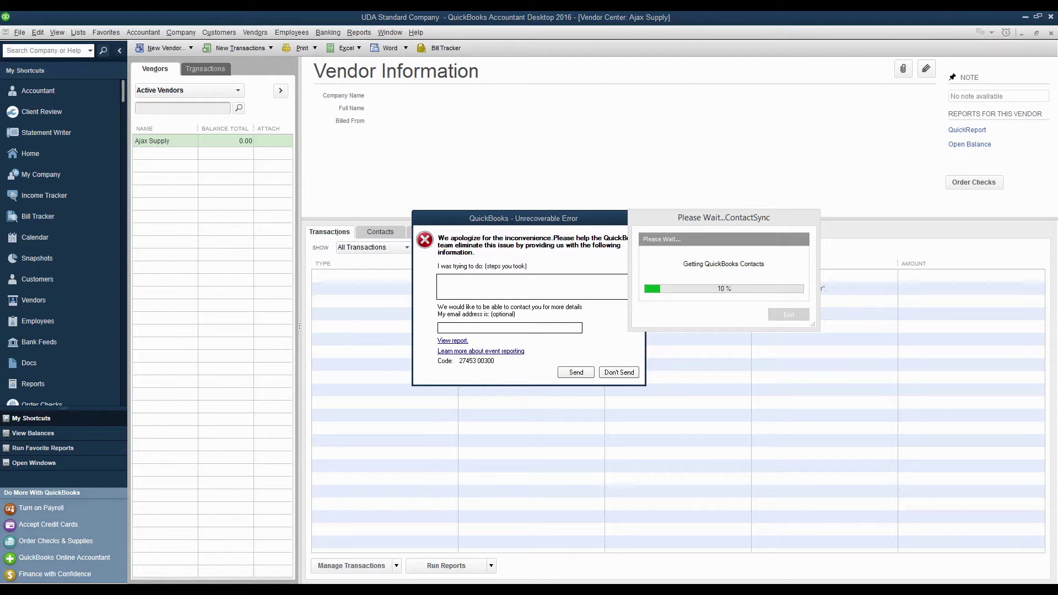
pyautogui.press('Escape')
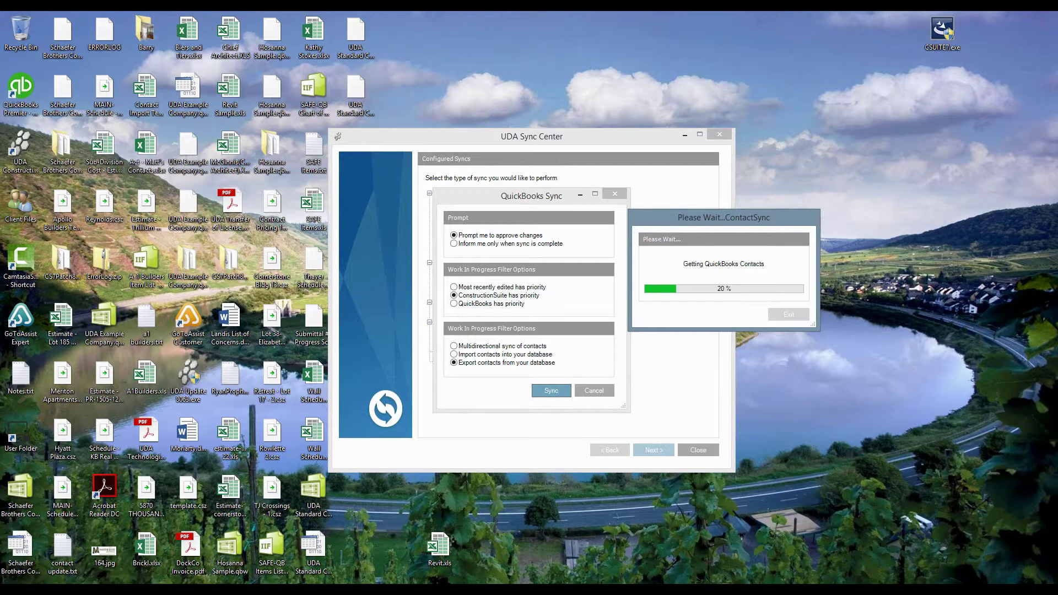
pyautogui.moveTo(488, 589)
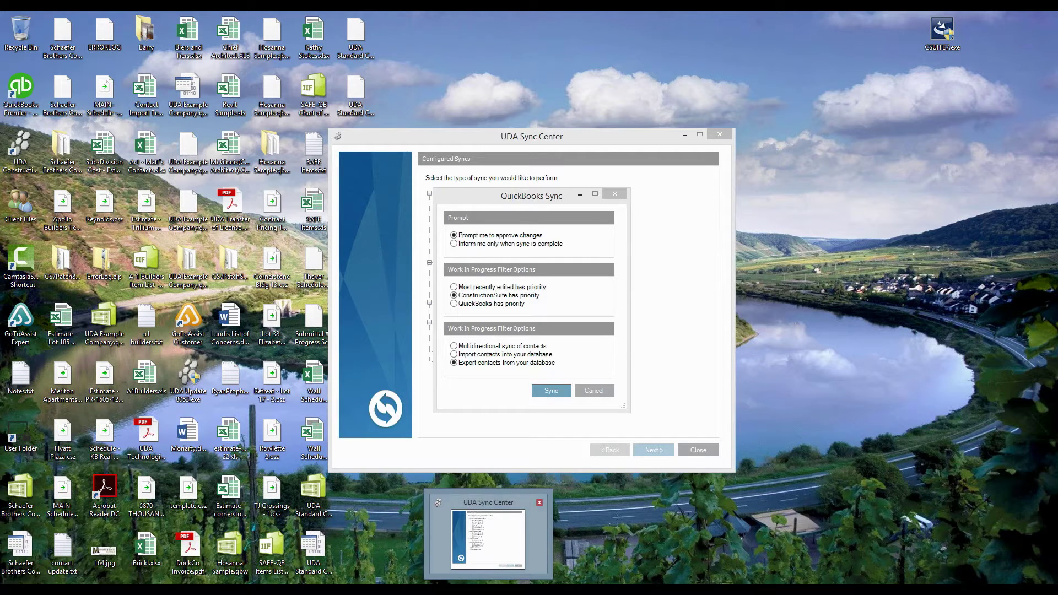
pyautogui.click(20, 155)
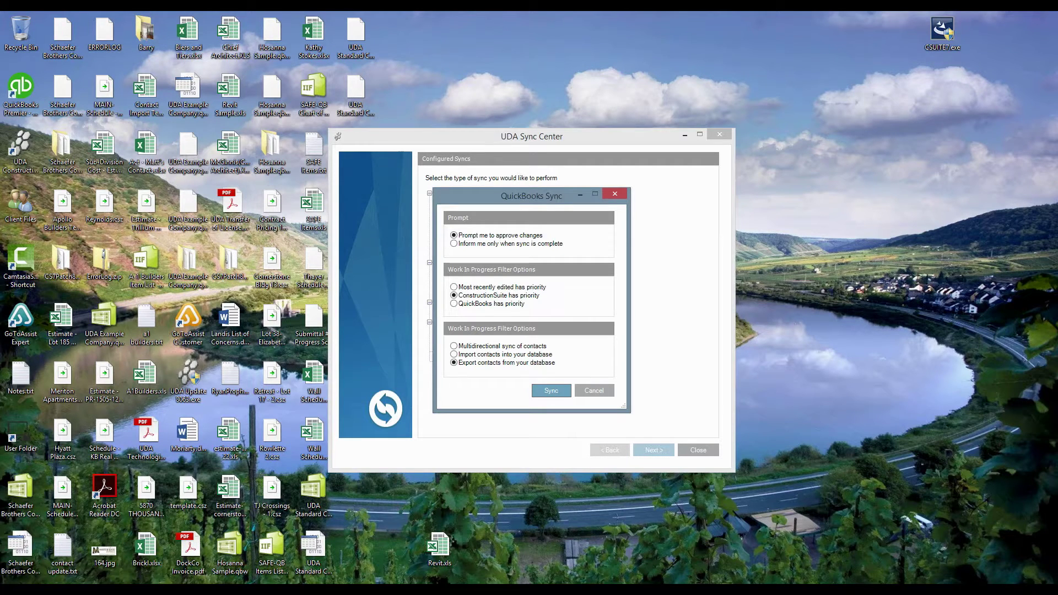
pyautogui.press('Return')
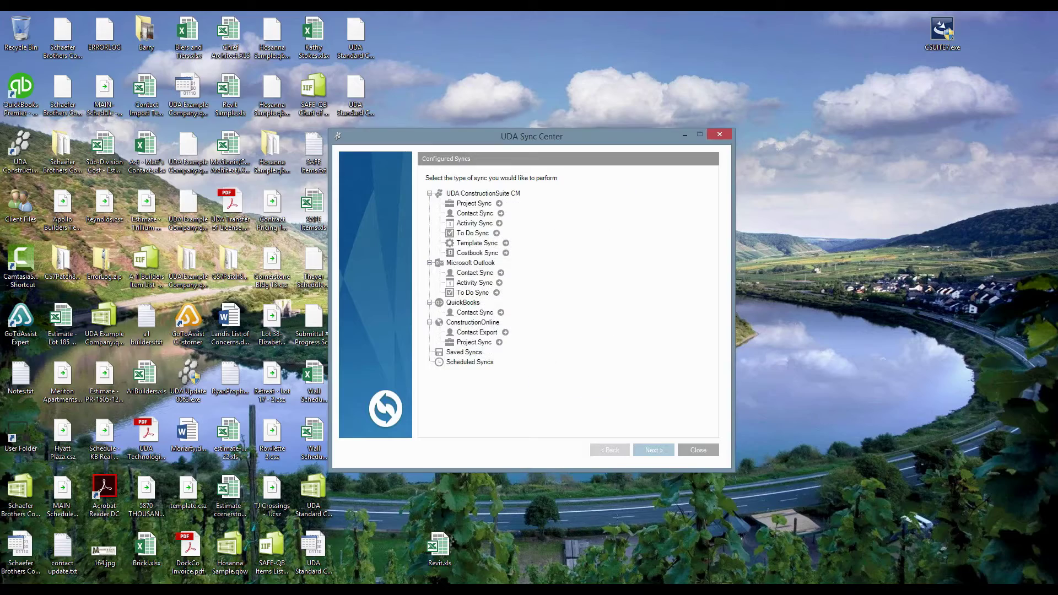
pyautogui.press('Return')
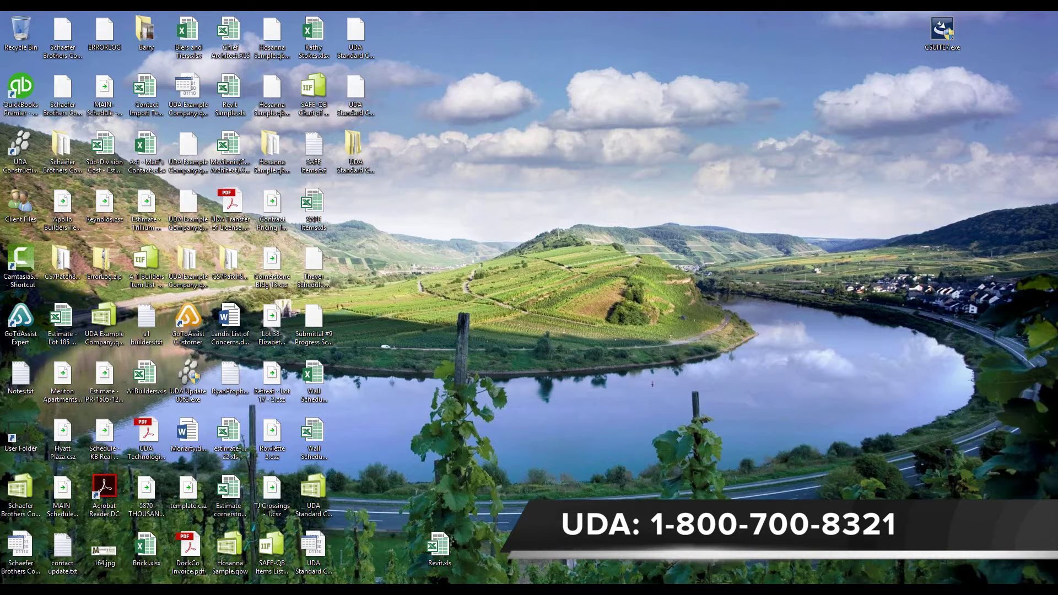
# In ConstructionSuite, delete the first thirteen contacts, from Bultema Excavating Inc to the entry above Velux.
pyautogui.click(314, 488)
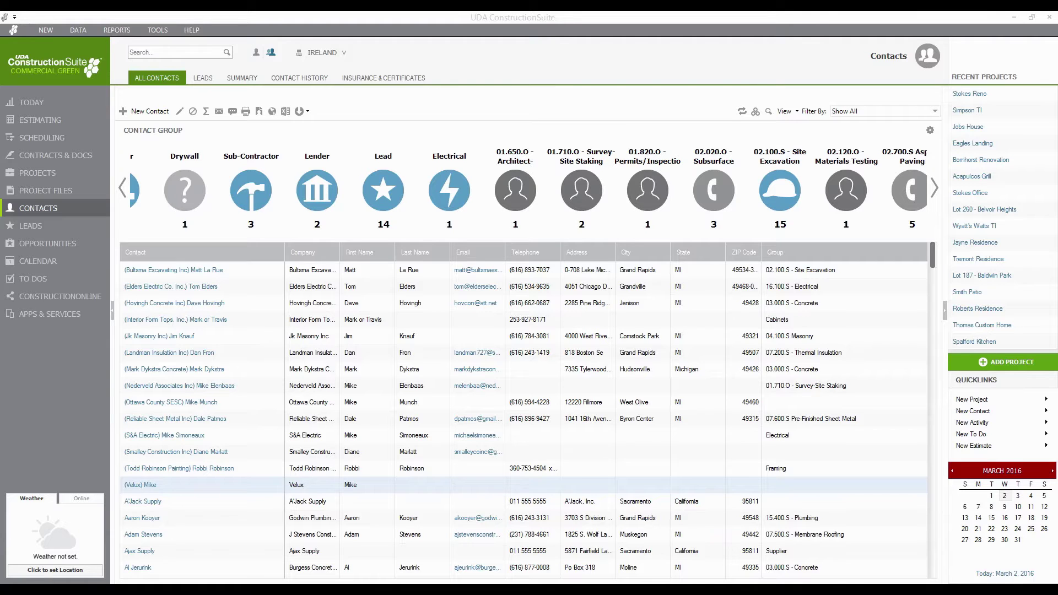
pyautogui.click(173, 269)
pyautogui.keyDown('shift'); pyautogui.click(179, 468); pyautogui.keyUp('shift')
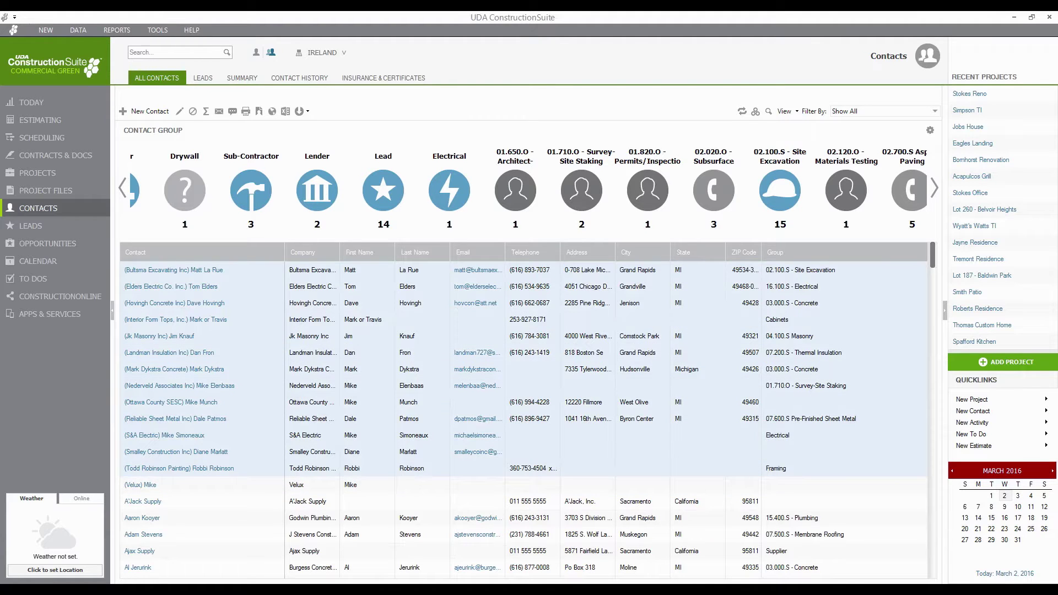
pyautogui.click(192, 110)
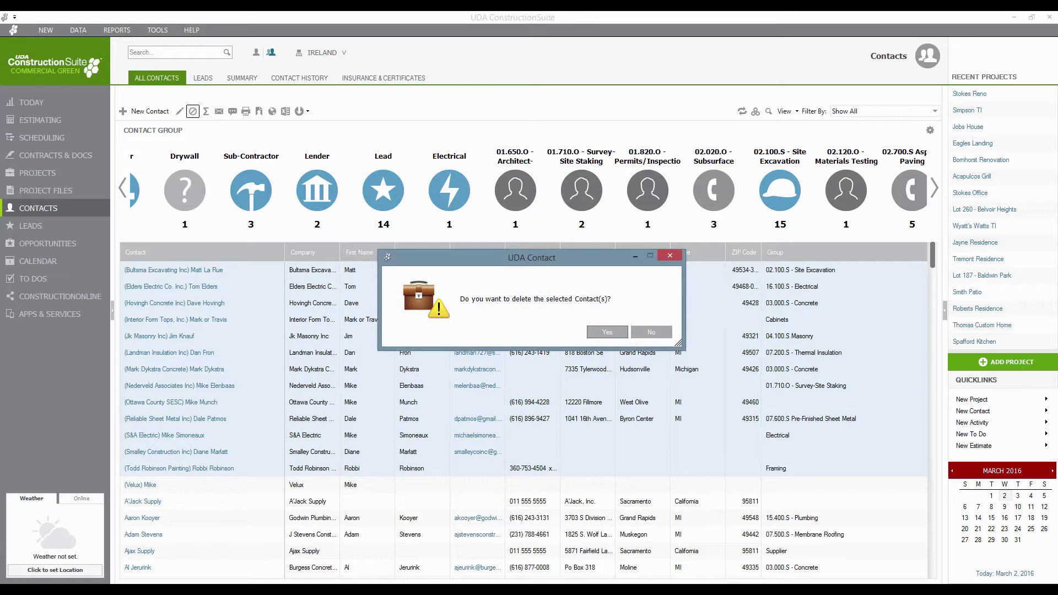
pyautogui.press('Return')
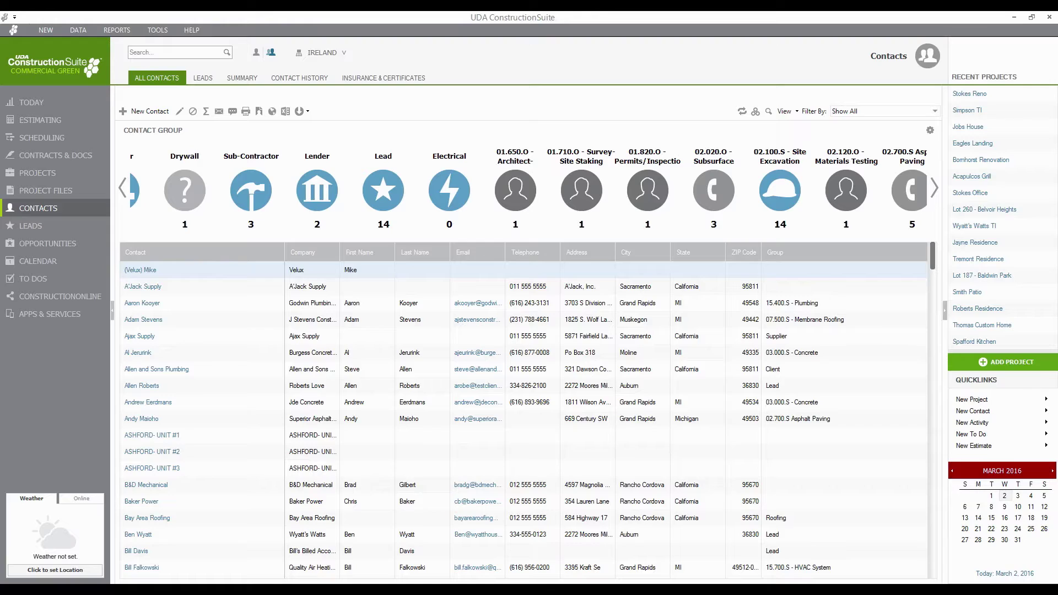
# Minimize ConstructionSuite, launch QuickBooks from the desktop and dismiss its software update offer.
pyautogui.click(1014, 17)
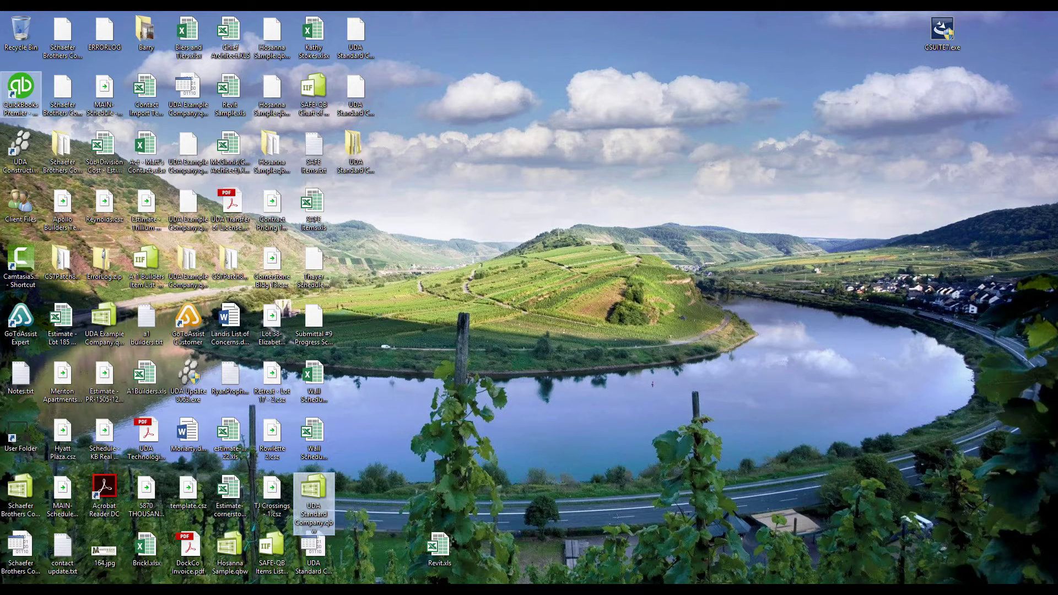
pyautogui.doubleClick(21, 91)
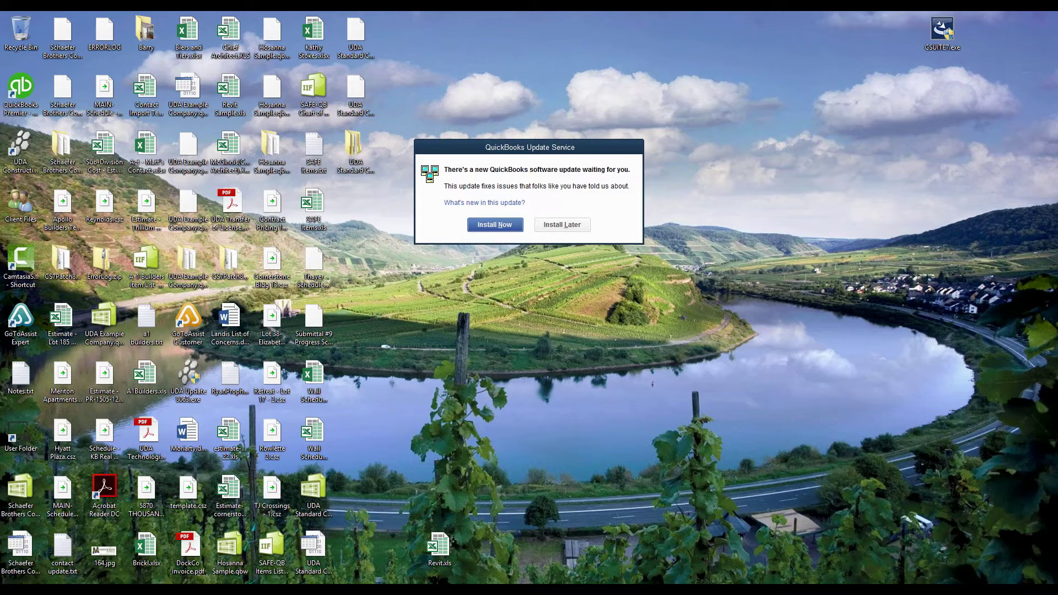
pyautogui.press('Escape')
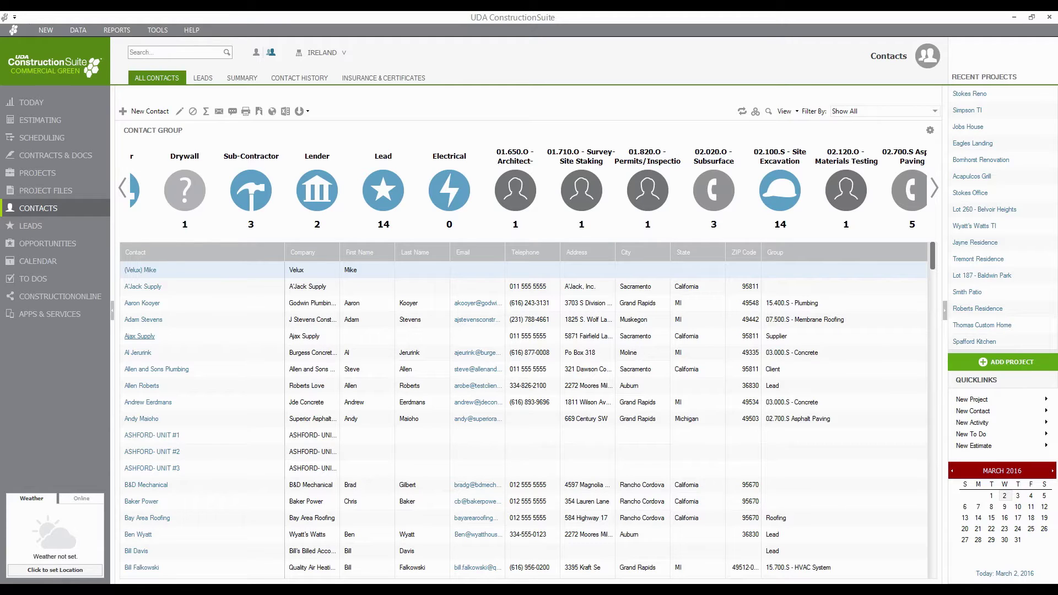
# Try entering "This is not a first name" as the first name of the Ajax Supply contact, and discard the edit.
pyautogui.rightClick(139, 336)
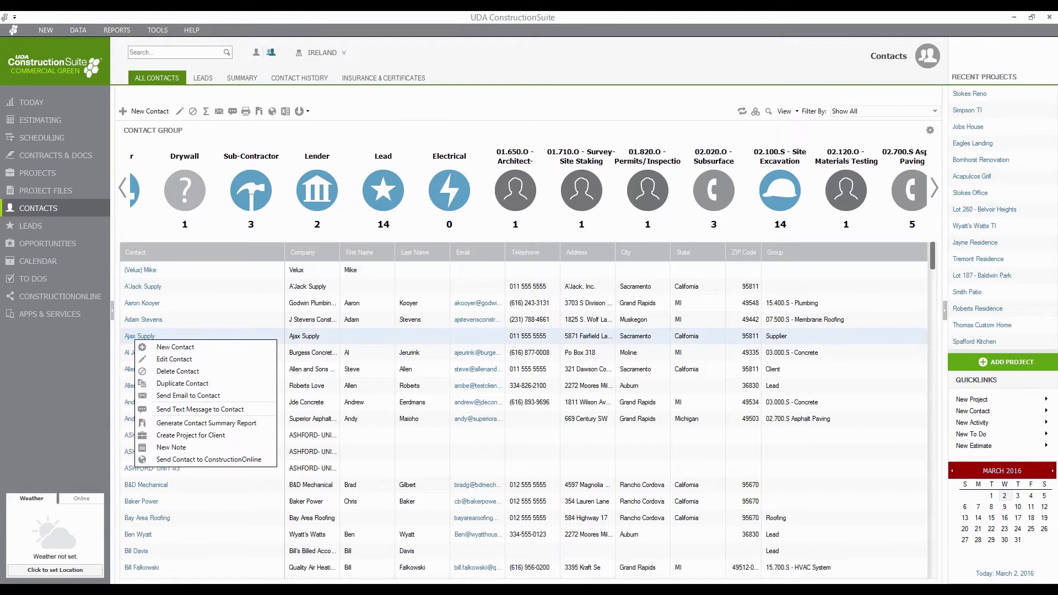
pyautogui.click(165, 347)
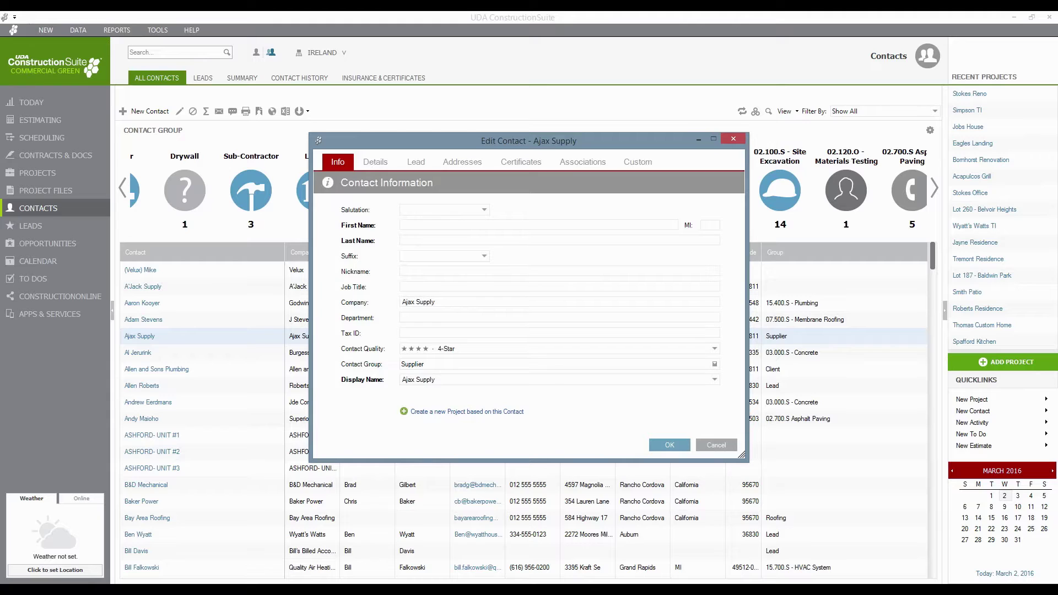
pyautogui.moveTo(433, 379); pyautogui.dragTo(401, 379)
pyautogui.click(441, 225)
pyautogui.write('Thisis is not a first name')
pyautogui.click(408, 270)
pyautogui.click(417, 380)
pyautogui.click(716, 445)
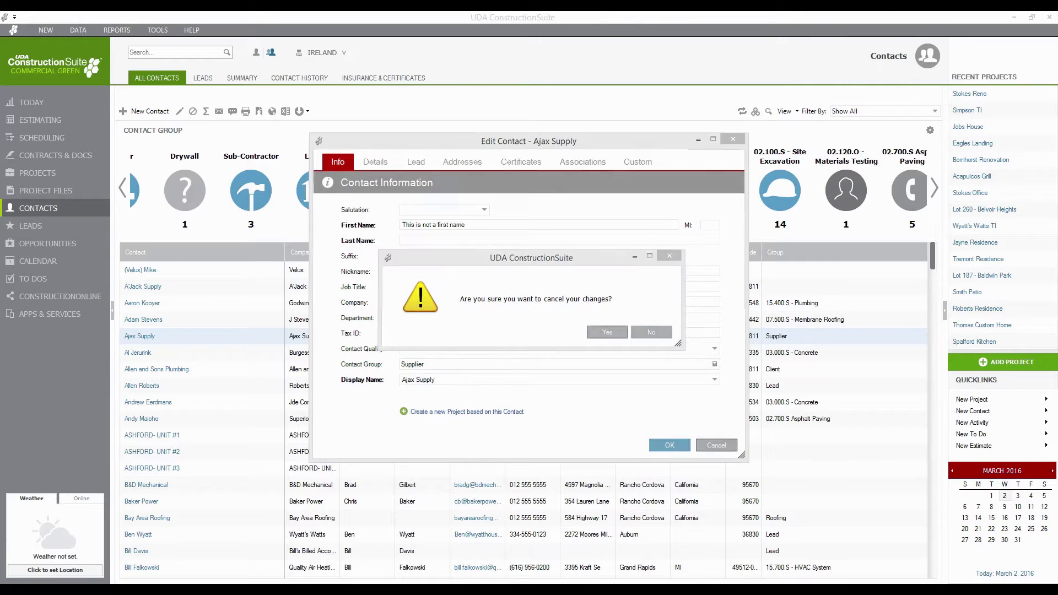
pyautogui.click(606, 331)
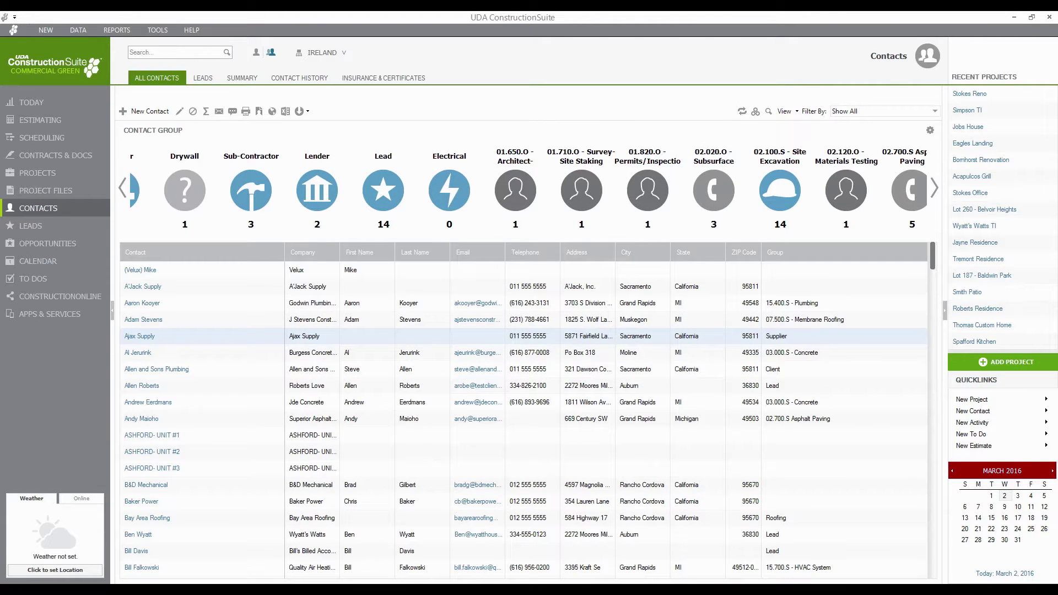
# Switch to QuickBooks, close the Accountant Center and open the Customer Center.
pyautogui.click(176, 52)
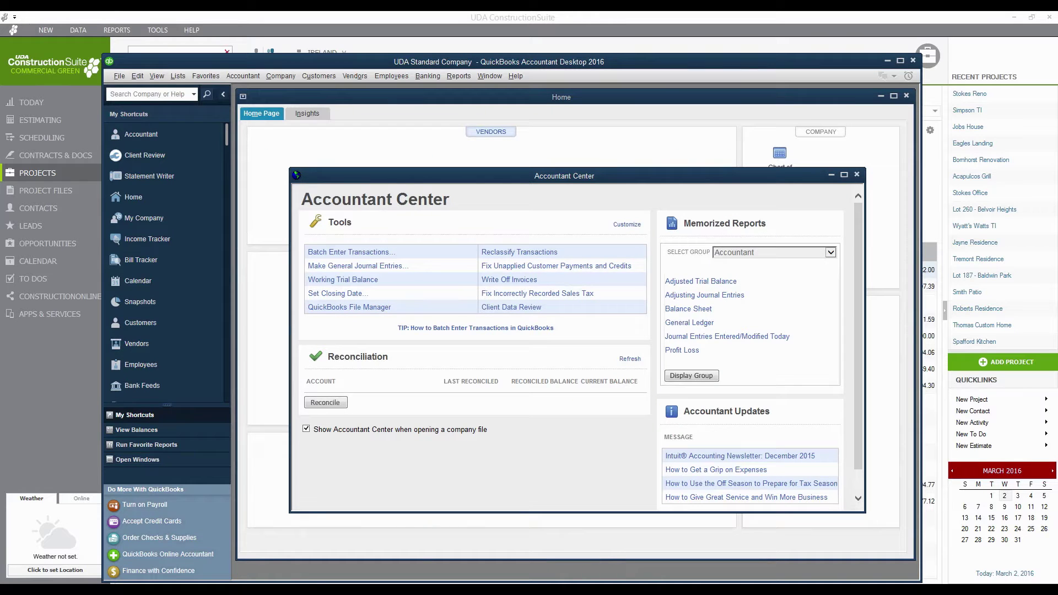
pyautogui.press('Escape')
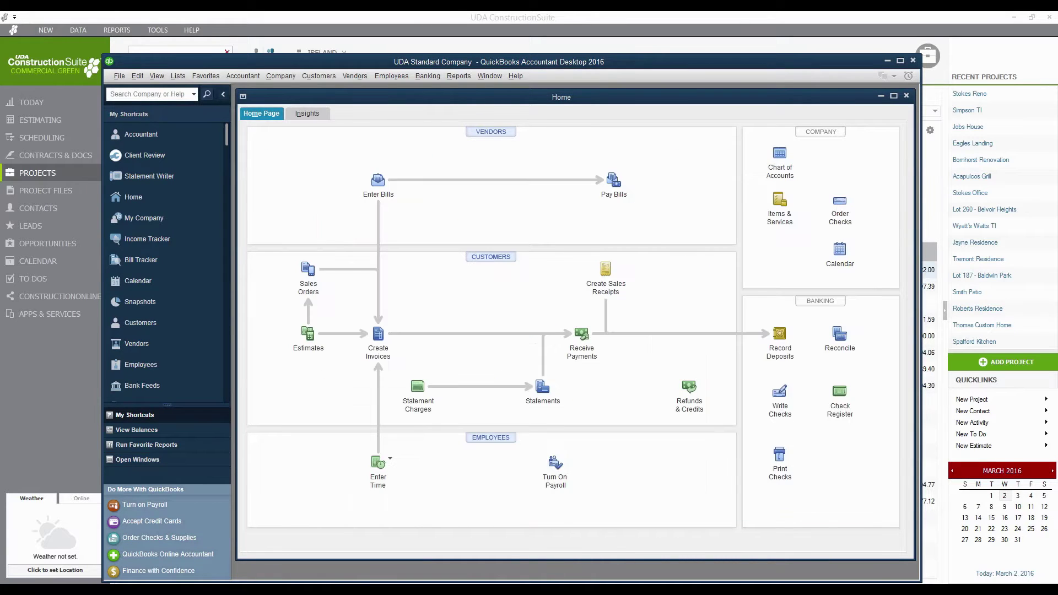
pyautogui.hotkey('alt', 'u')
pyautogui.press('Right')
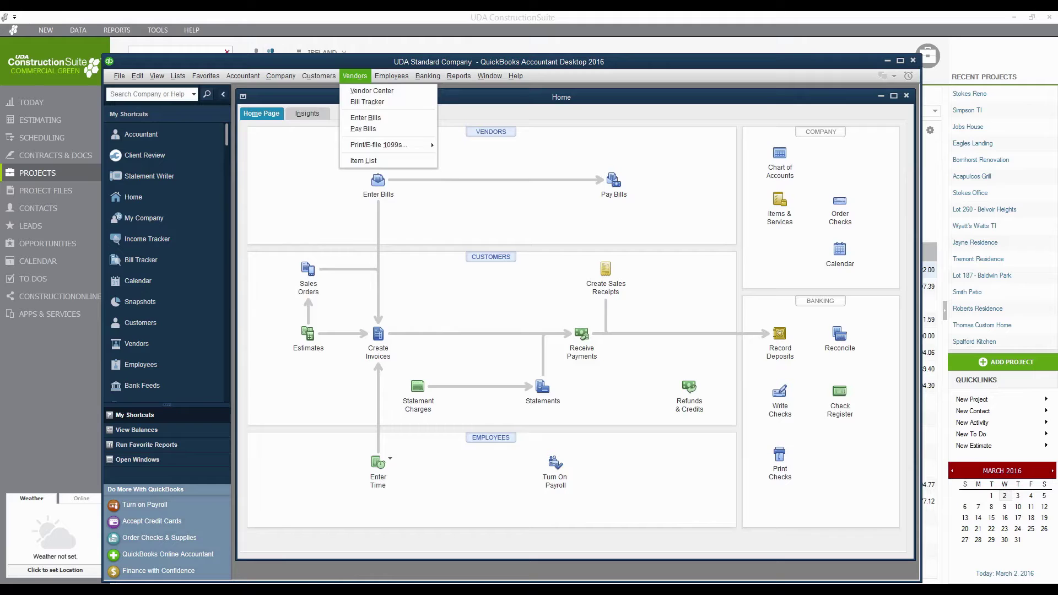
pyautogui.press('Left')
pyautogui.press('Escape')
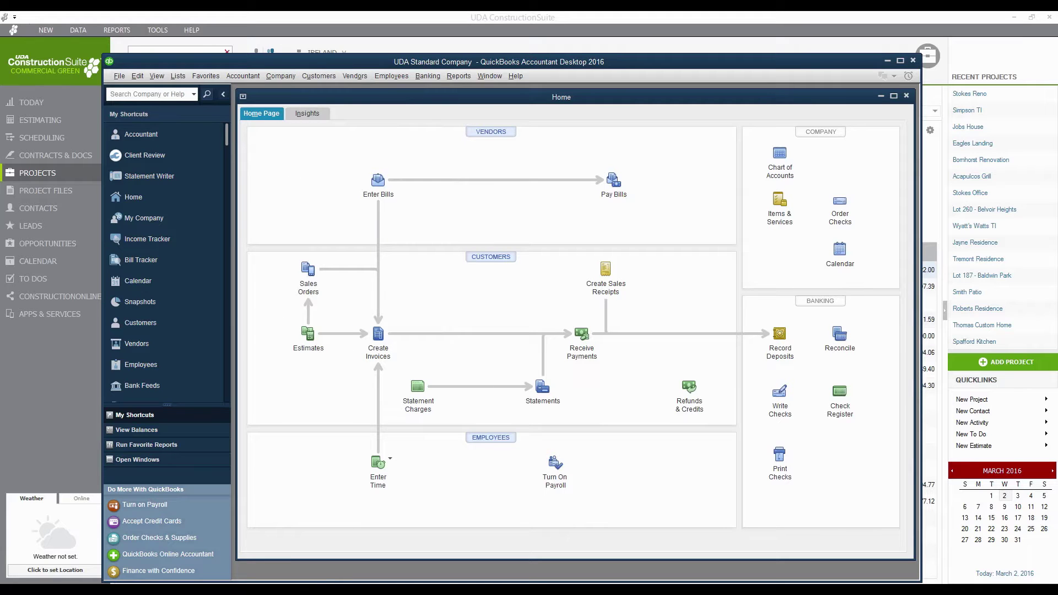
pyautogui.hotkey('ctrl', 'j')
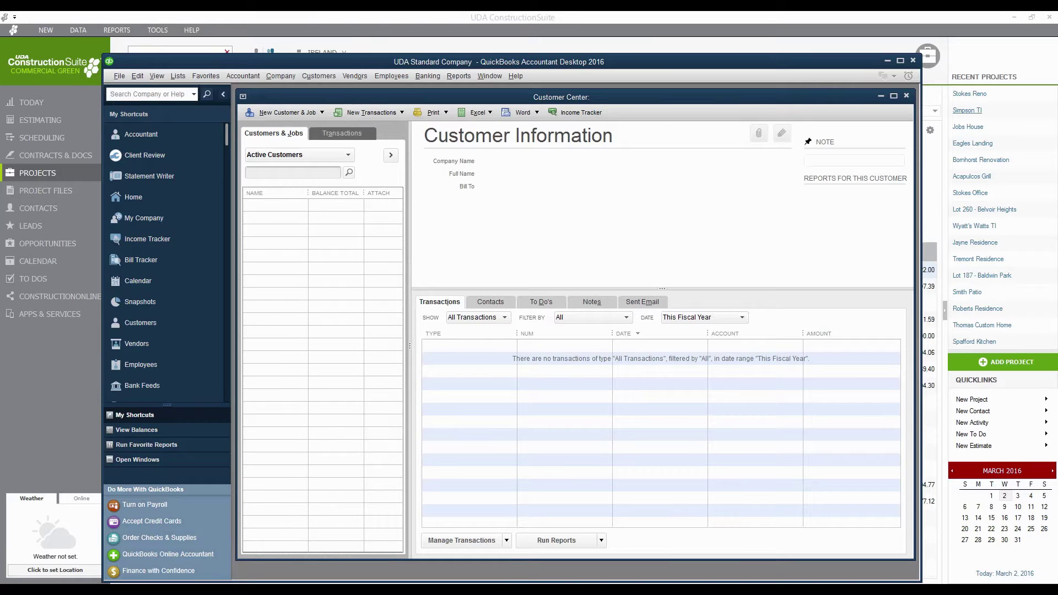
# Switch to ConstructionSuite, open the Simpson TI project and open its primary estimate.
pyautogui.click(967, 111)
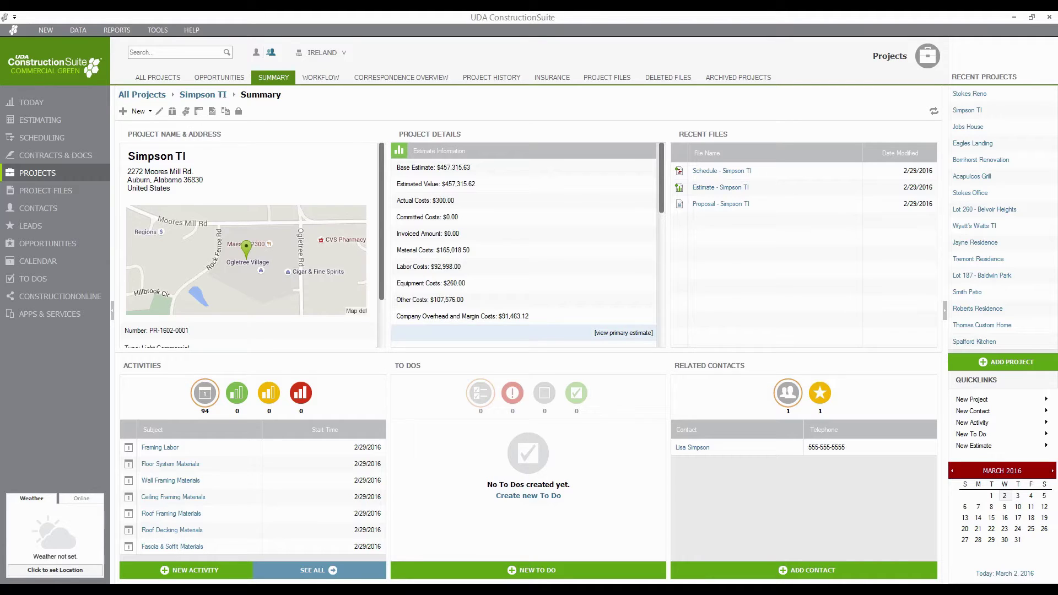
pyautogui.click(623, 333)
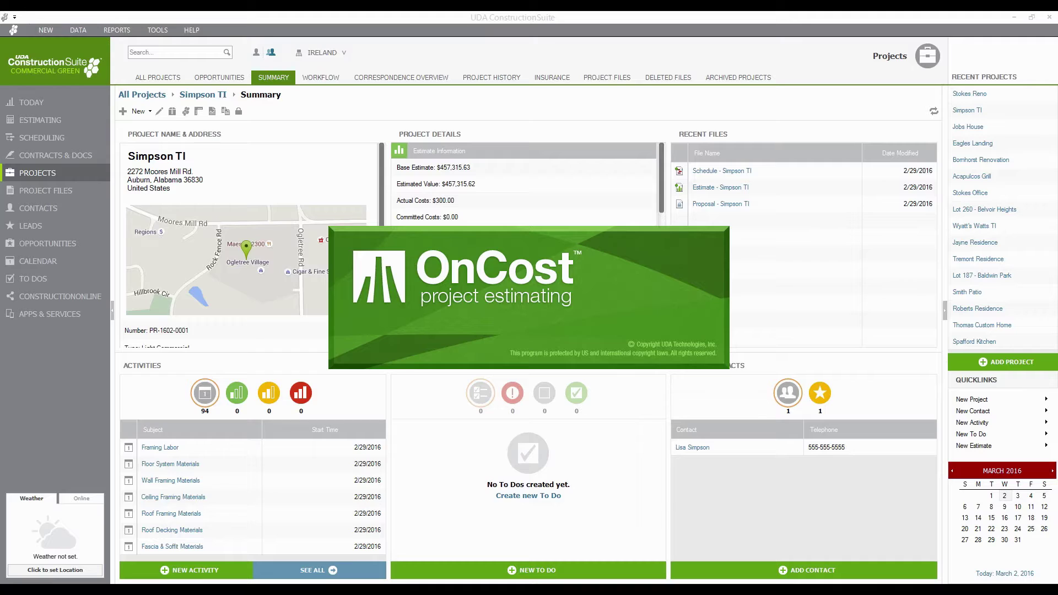
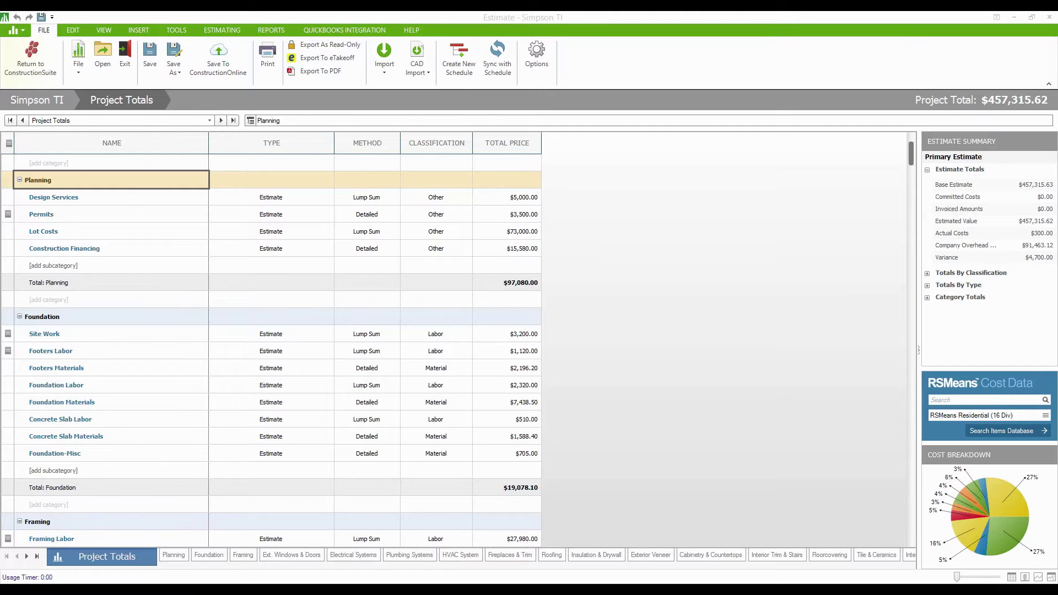
# Switch to the ConstructionSuite contacts and select the Velux entry through ASHFORD- UNIT #1, plus individual contacts further down the list.
pyautogui.hotkey('alt', 'Tab')
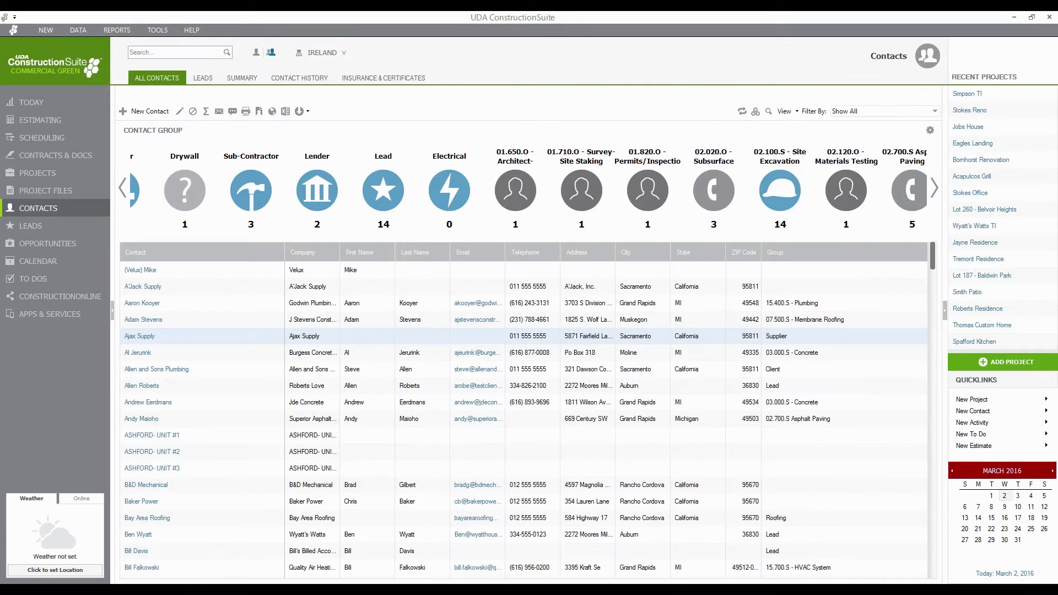
pyautogui.click(140, 270)
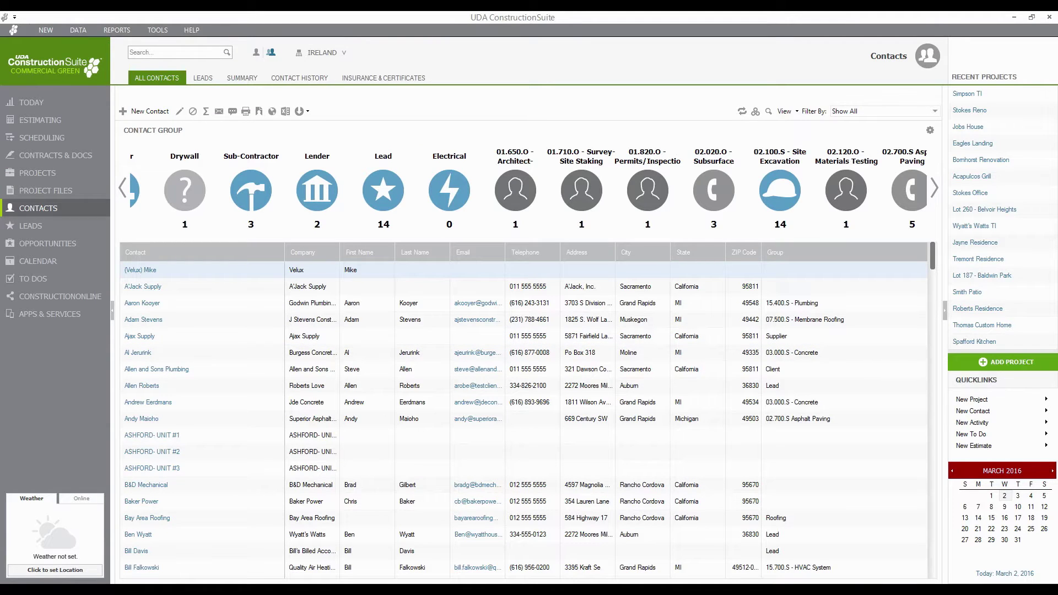
pyautogui.keyDown('shift'); pyautogui.click(151, 434); pyautogui.keyUp('shift')
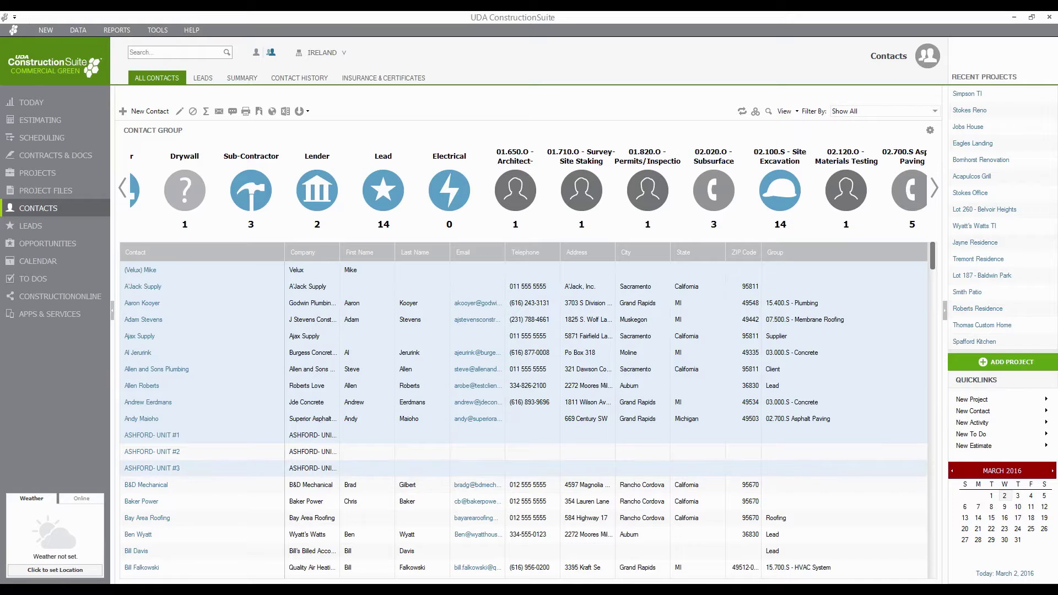
pyautogui.keyDown('ctrl'); pyautogui.click(142, 500); pyautogui.keyUp('ctrl')
pyautogui.keyDown('ctrl'); pyautogui.click(147, 517); pyautogui.keyUp('ctrl')
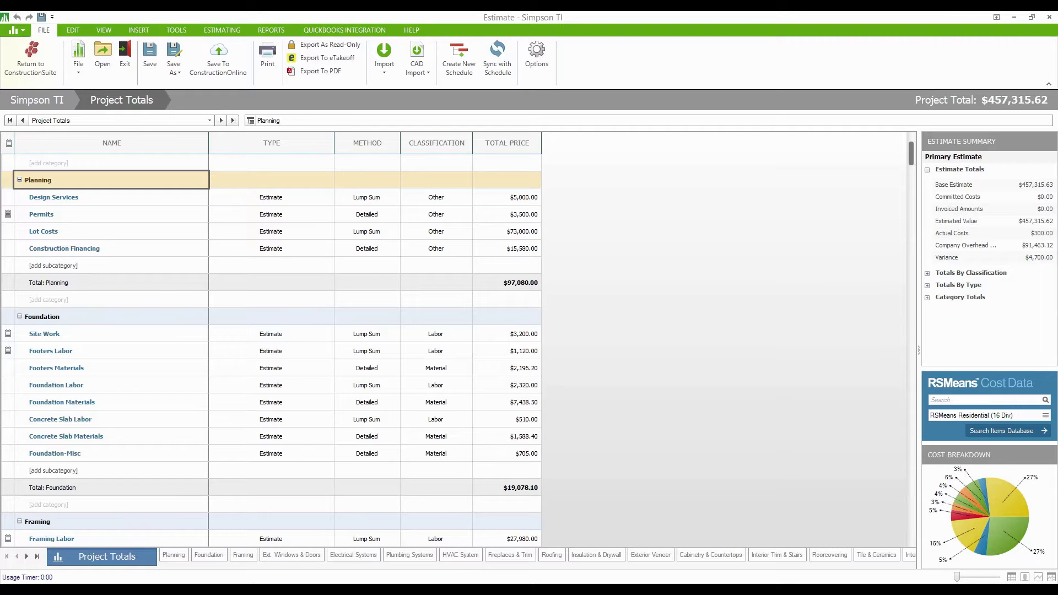
# In the Simpson TI estimate, start the QuickBooks Integration Setup Wizard and proceed with Cost of Goods Sold as the account type.
pyautogui.click(344, 30)
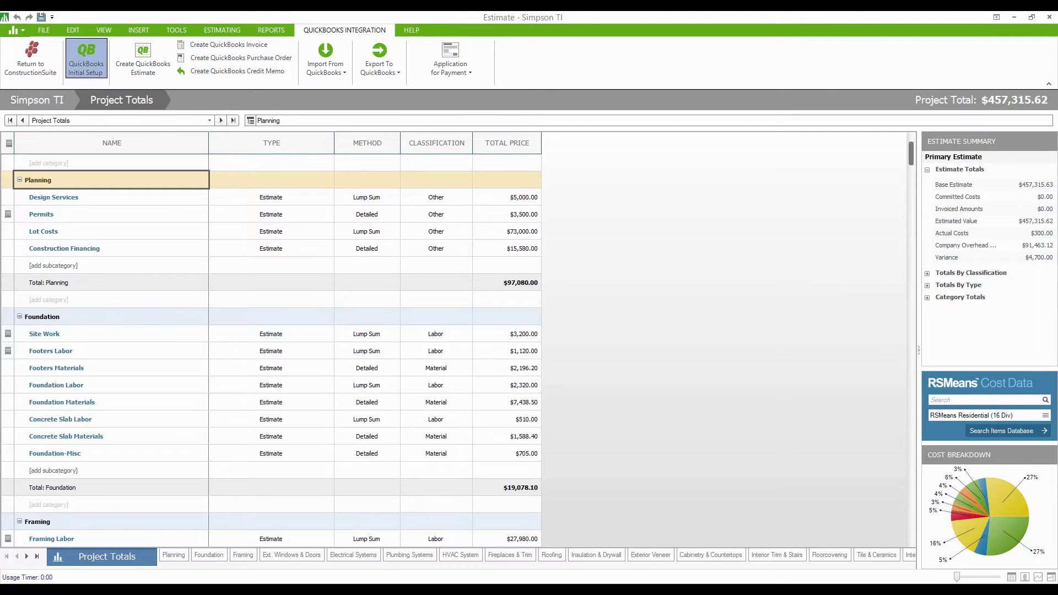
pyautogui.click(86, 58)
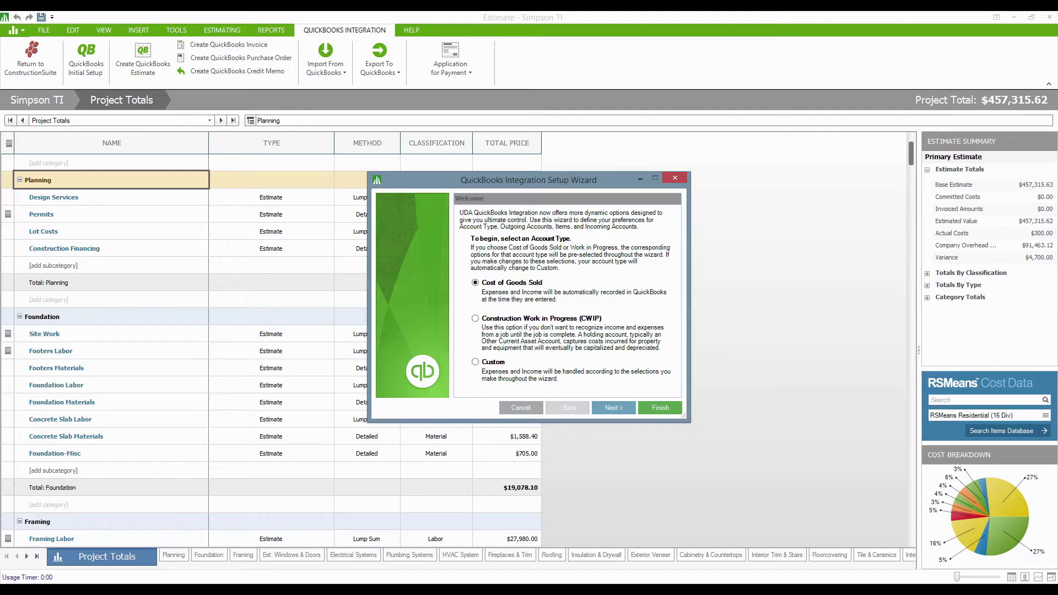
pyautogui.press('Return')
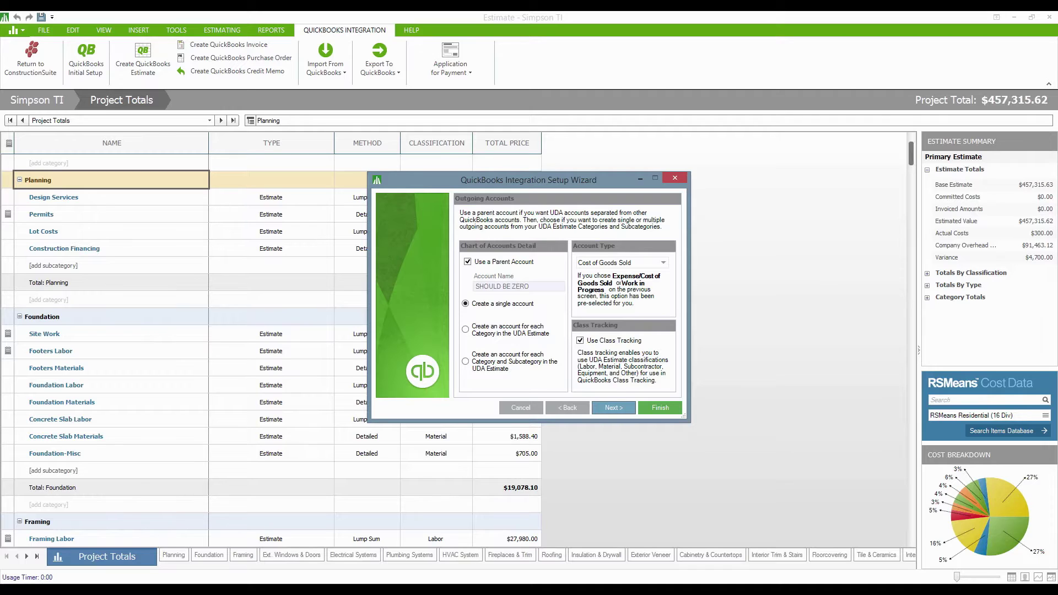
# Set the outgoing accounts to create a single account, keep Cost of Goods Sold as the account type and continue to the item settings.
pyautogui.click(466, 329)
pyautogui.click(465, 303)
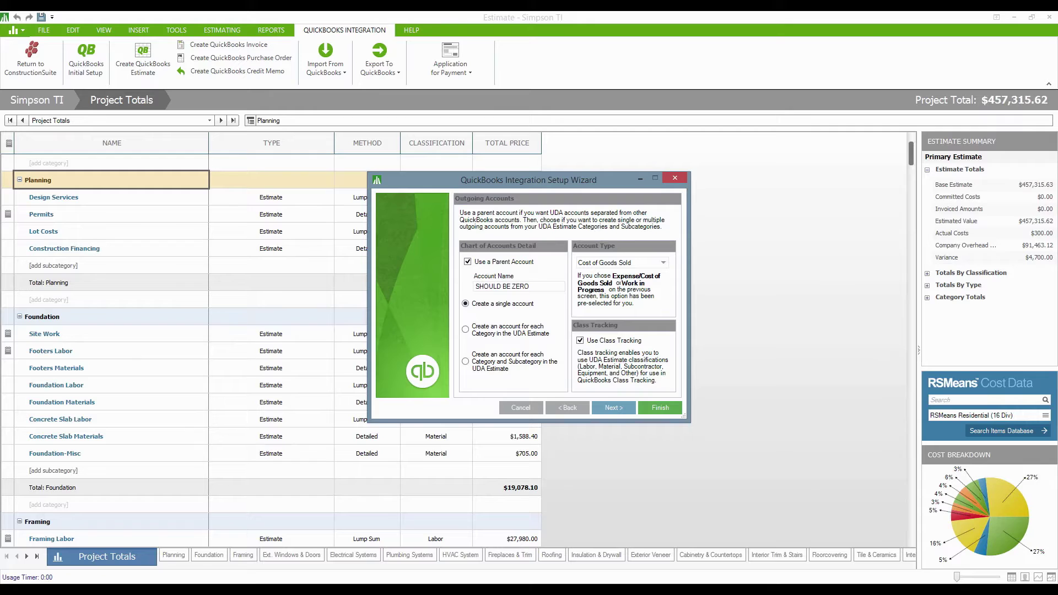
pyautogui.click(621, 262)
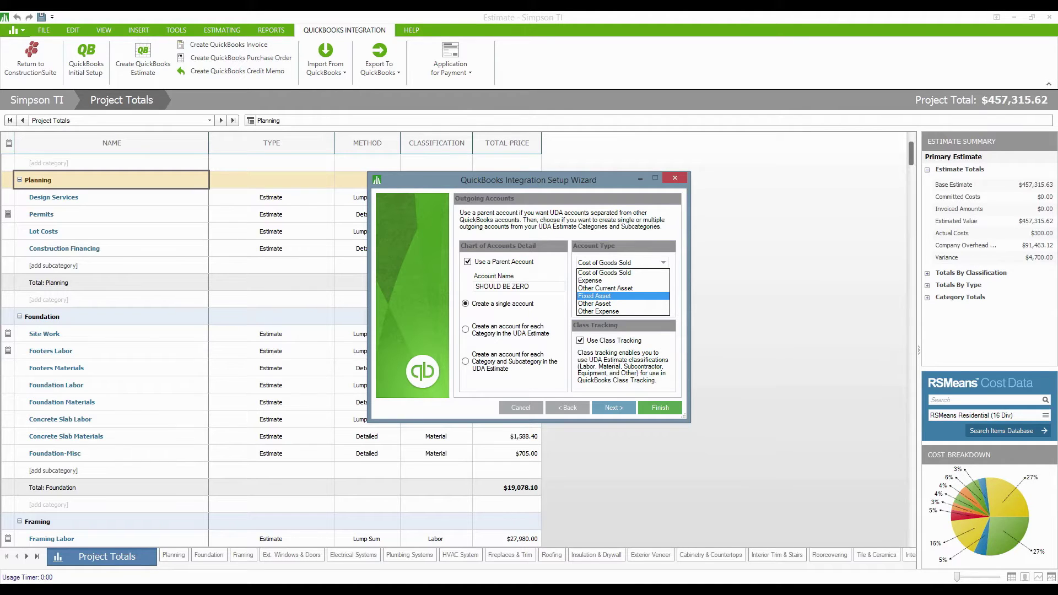
pyautogui.press('Escape')
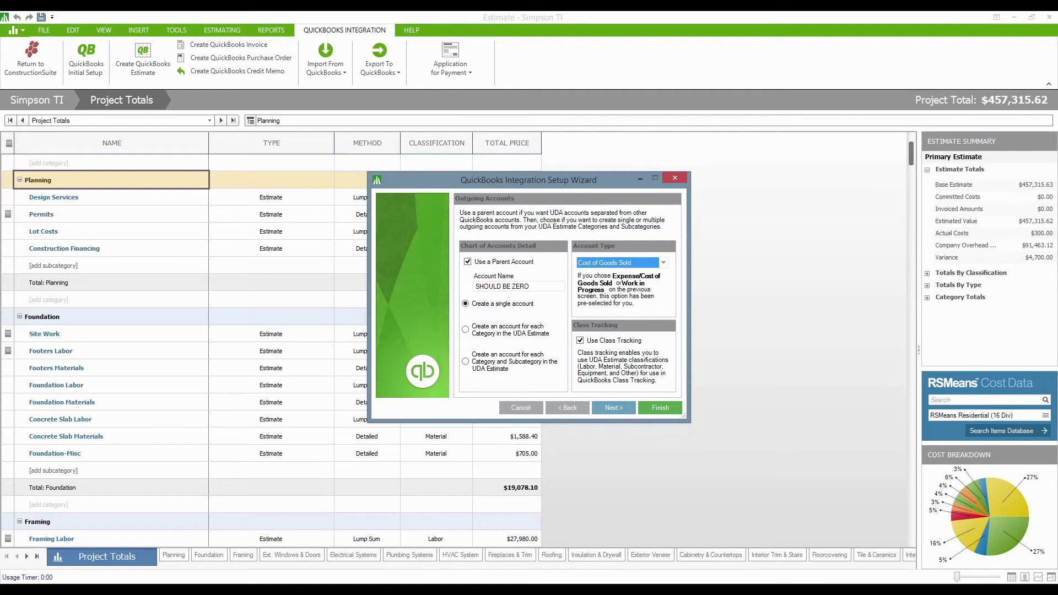
pyautogui.press('Return')
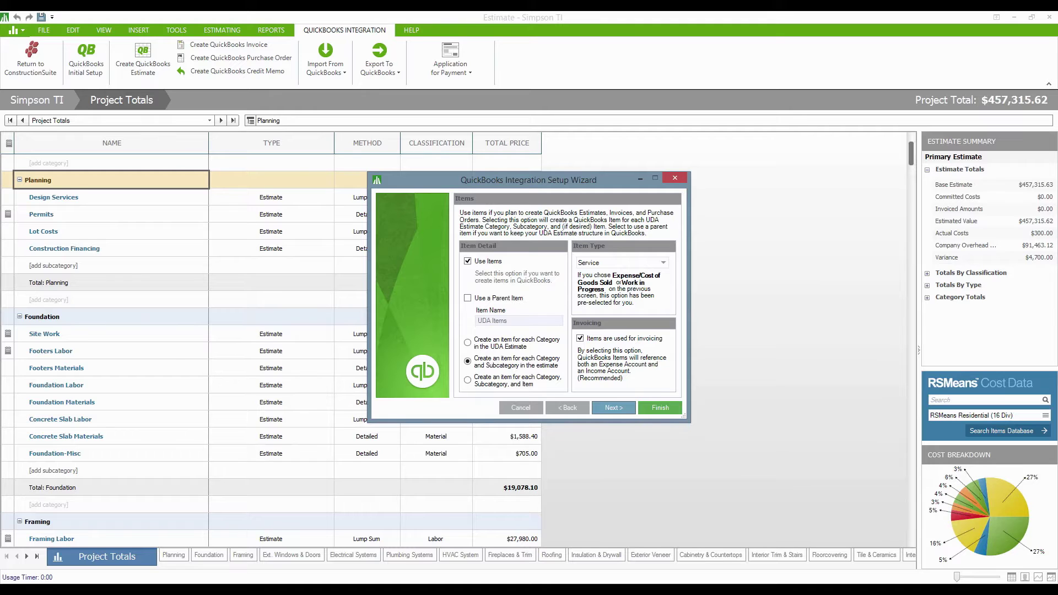
# Set QuickBooks items to be created for each category and subcategory, keep Service as the item type and continue to the revenue accounts.
pyautogui.moveTo(528, 179); pyautogui.dragTo(741, 144)
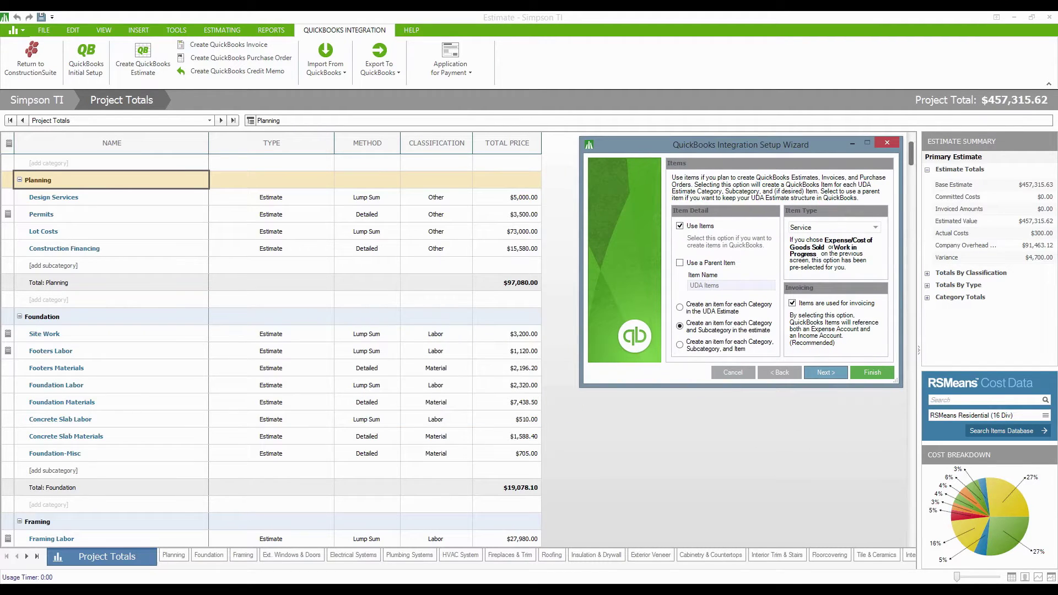
pyautogui.click(679, 307)
pyautogui.click(679, 345)
pyautogui.click(680, 326)
pyautogui.hotkey('alt', 'Down')
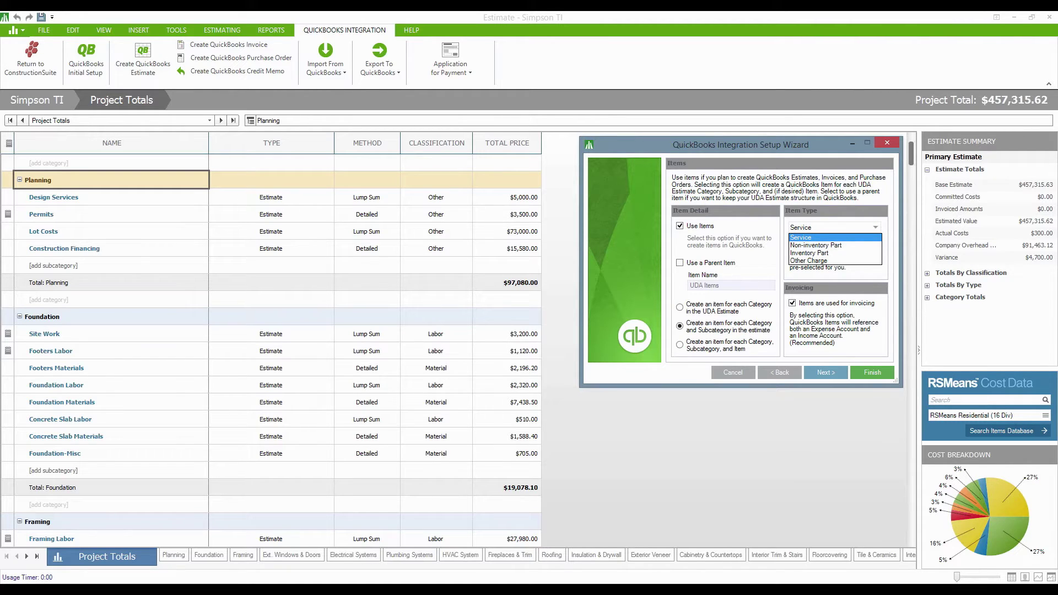
pyautogui.press('Down')
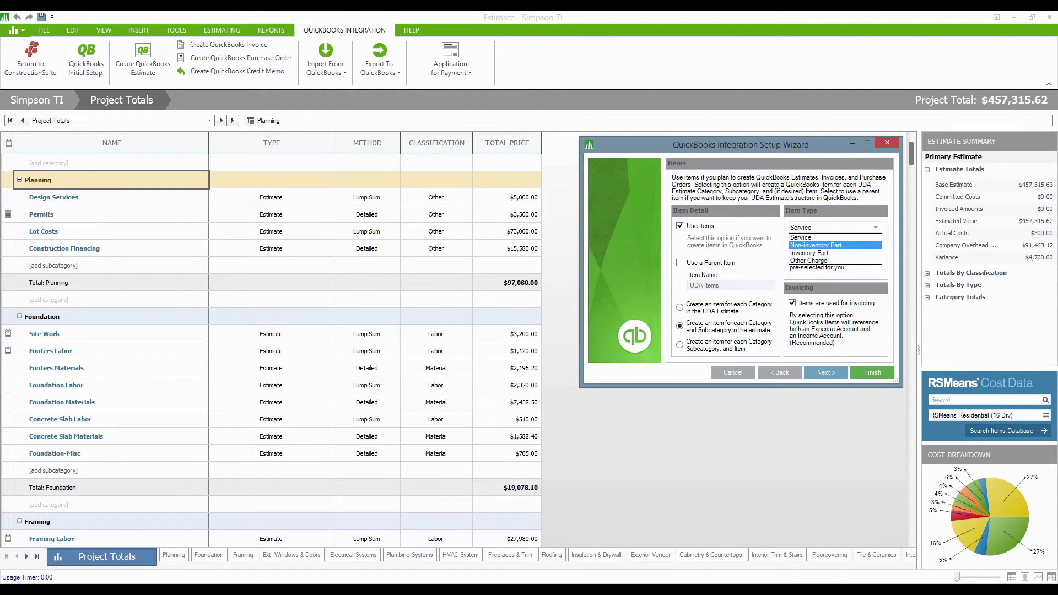
pyautogui.press('Down')
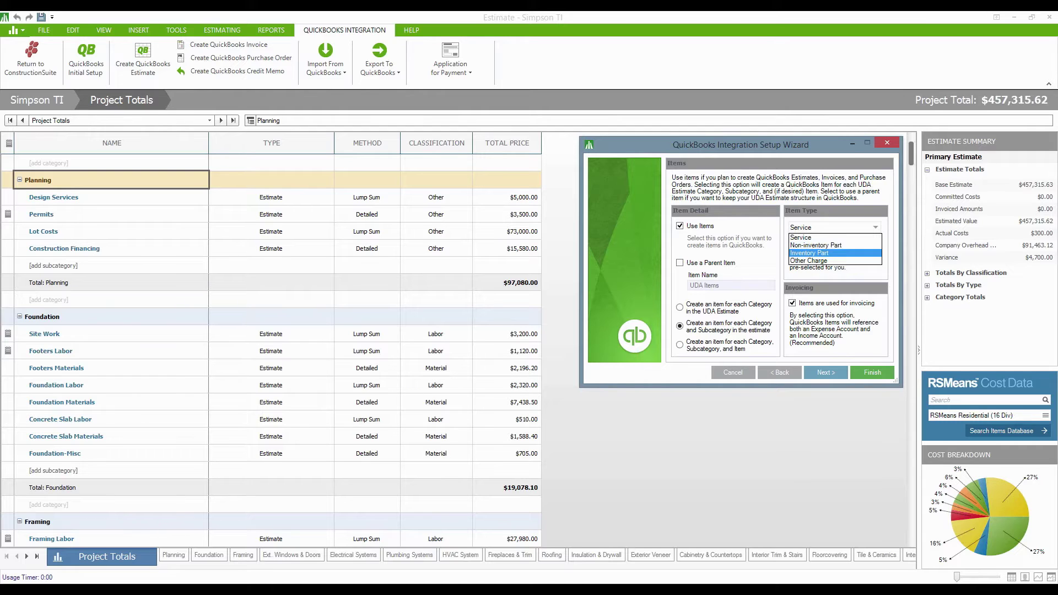
pyautogui.press('Escape')
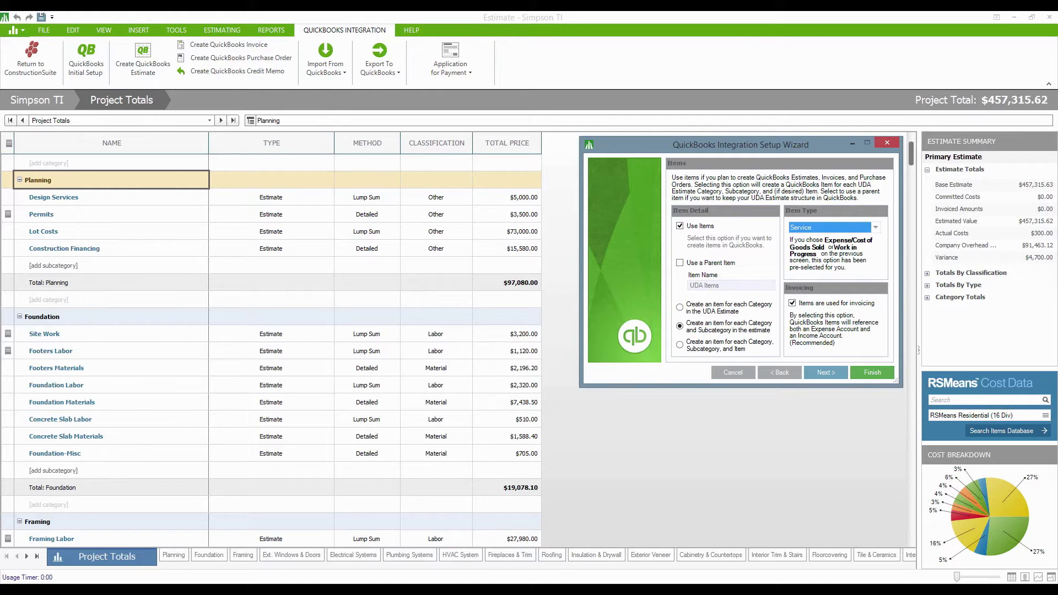
pyautogui.press('Return')
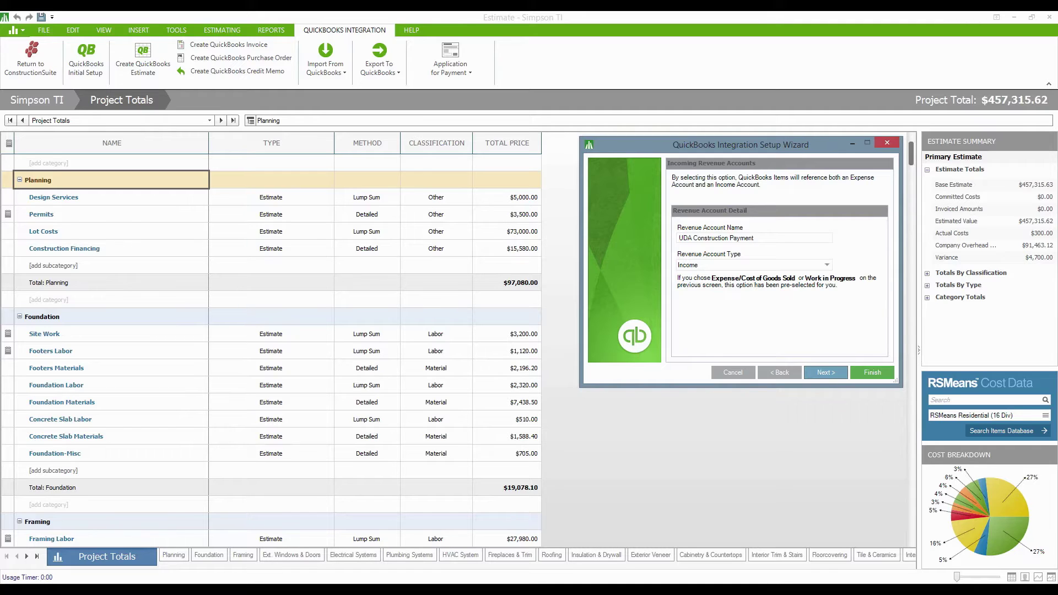
# Keep UDA Construction Payment as the revenue account name, check the available revenue account types and continue to the setup review.
pyautogui.moveTo(751, 237); pyautogui.dragTo(678, 237)
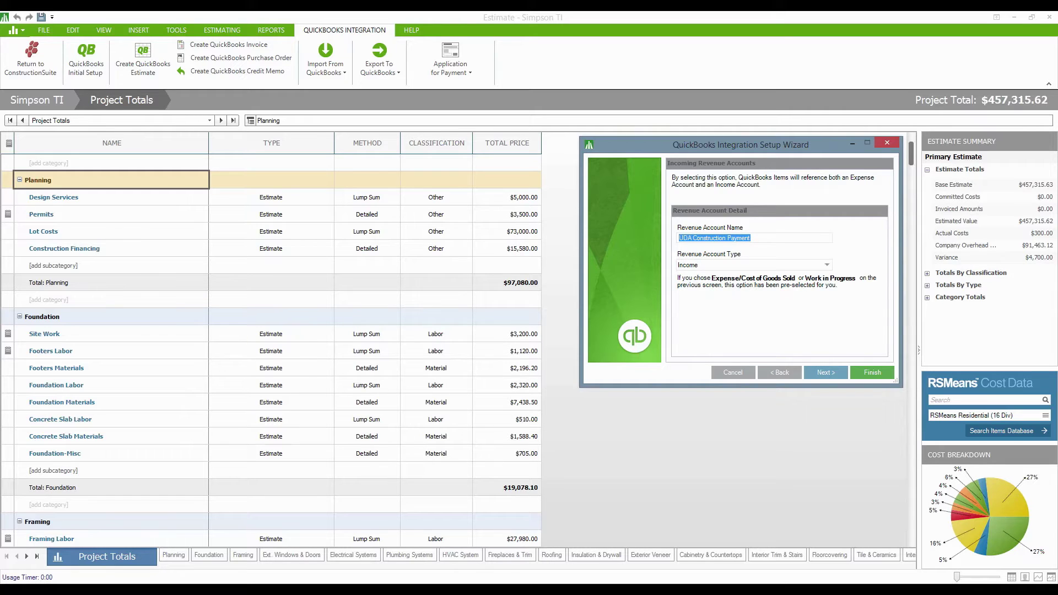
pyautogui.press('Tab')
pyautogui.hotkey('alt', 'Down')
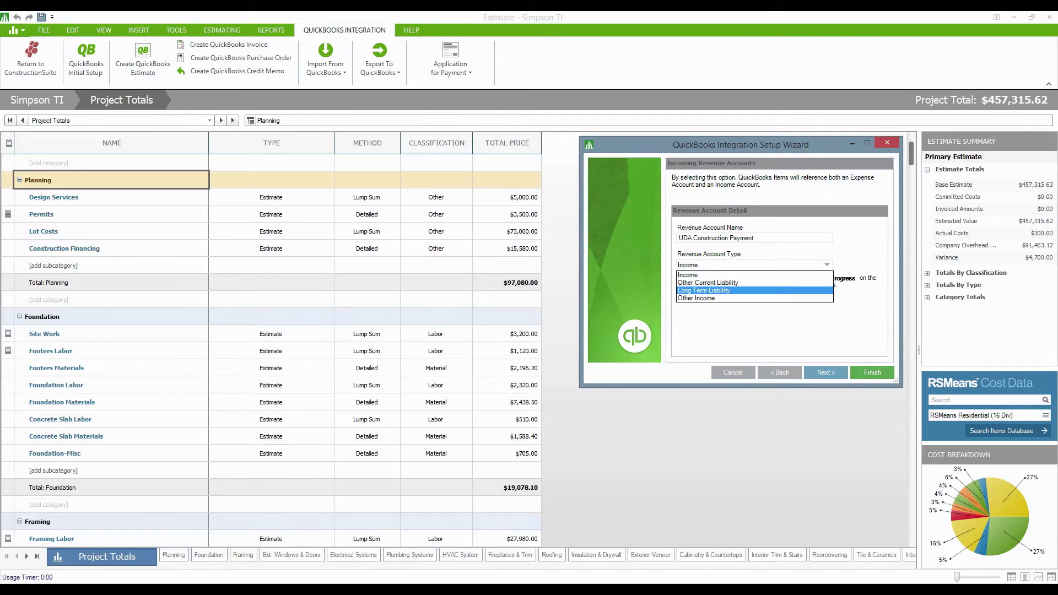
pyautogui.press('Return')
pyautogui.press('Return')
# Finish the integration setup with the QuickBooks company file marked as backed up, and close the completion notice.
pyautogui.press('Tab')
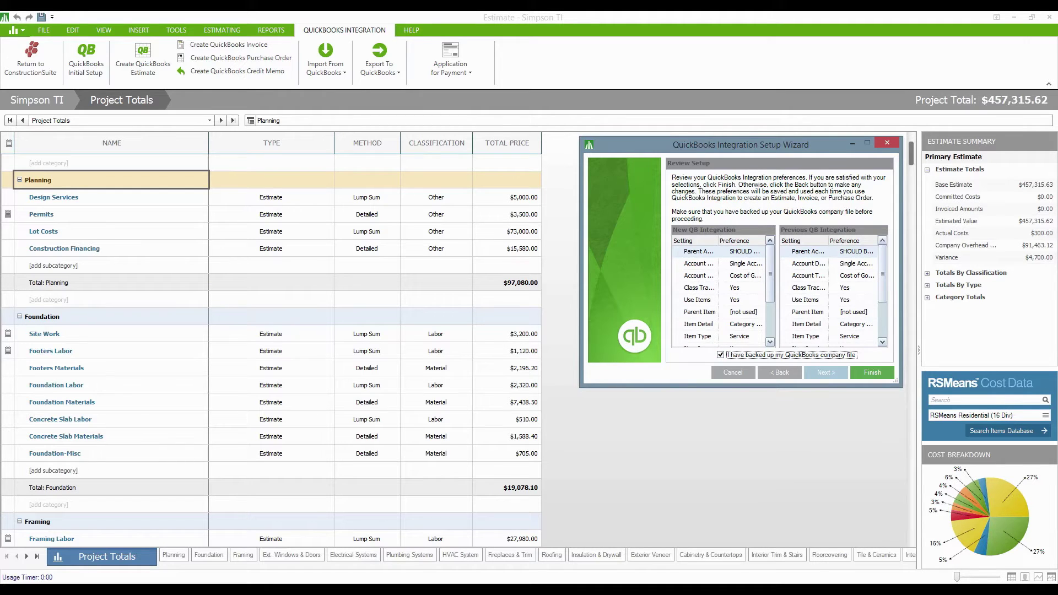
pyautogui.press('Tab')
pyautogui.press('Return')
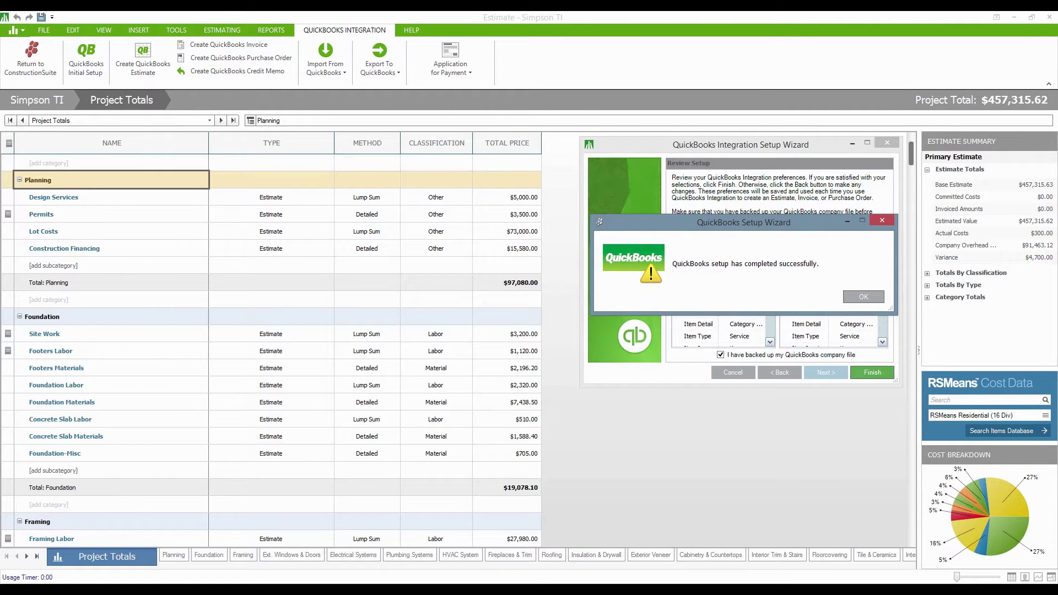
pyautogui.press('Return')
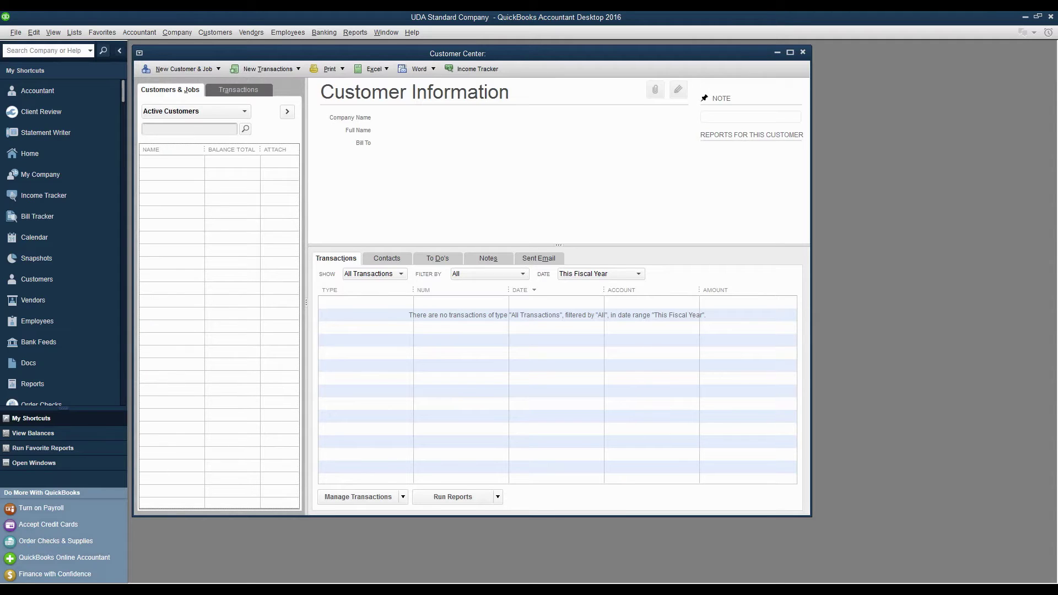
# Switch to QuickBooks and check the company preferences for Integrated Applications.
pyautogui.click(34, 32)
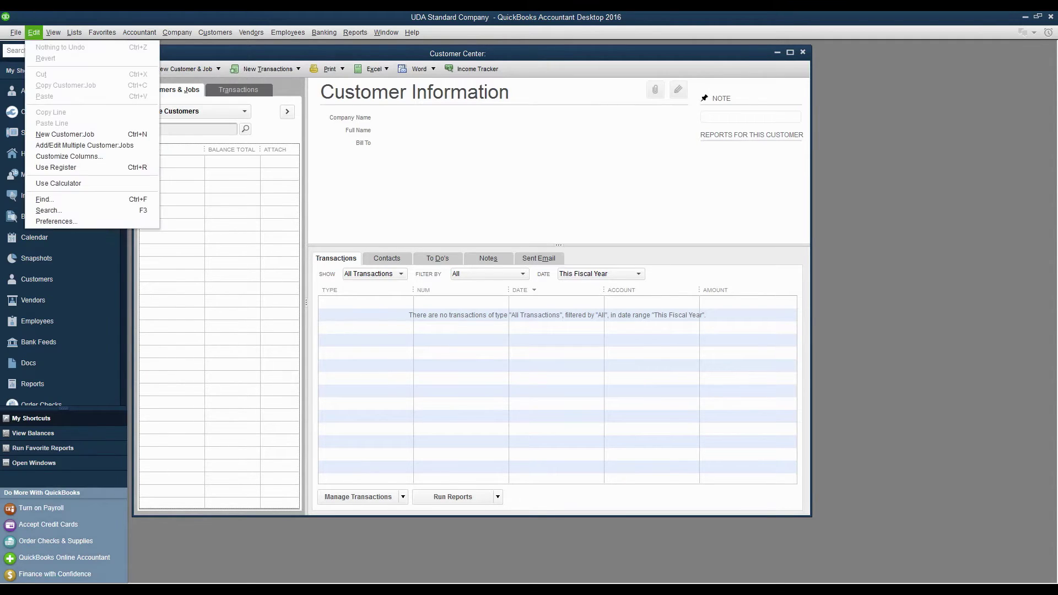
pyautogui.click(57, 221)
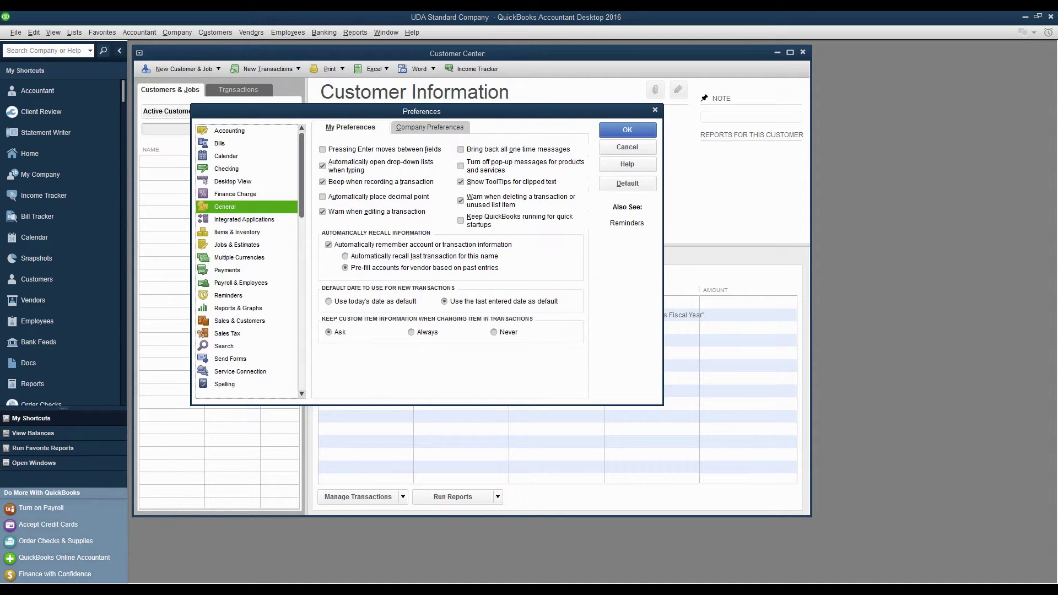
pyautogui.click(244, 219)
pyautogui.hotkey('alt', 'c')
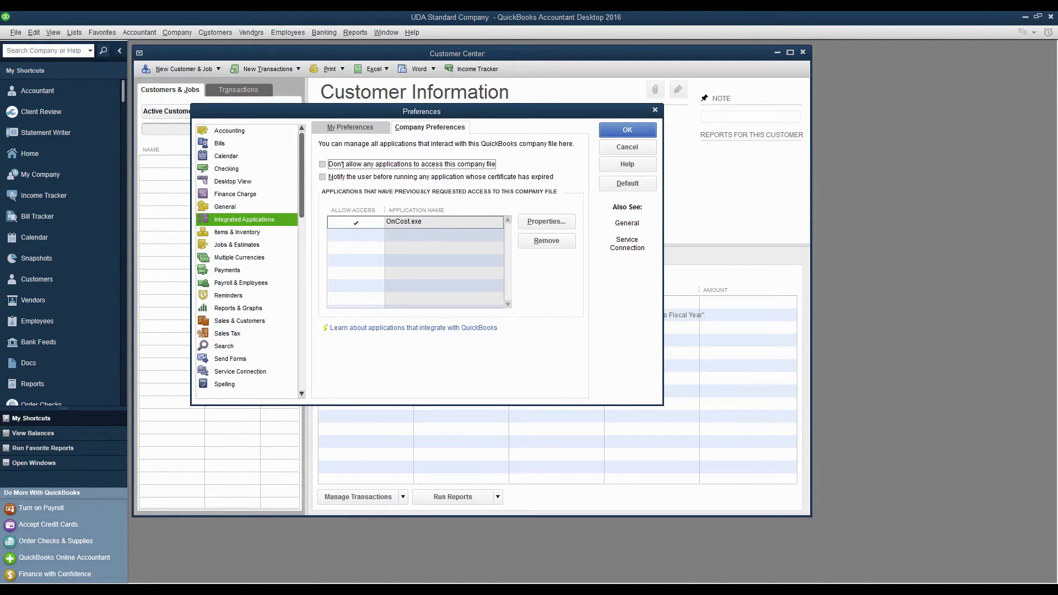
# Activate inventory and purchase orders in the Items & Inventory company preferences, and let QuickBooks close its open windows.
pyautogui.click(237, 232)
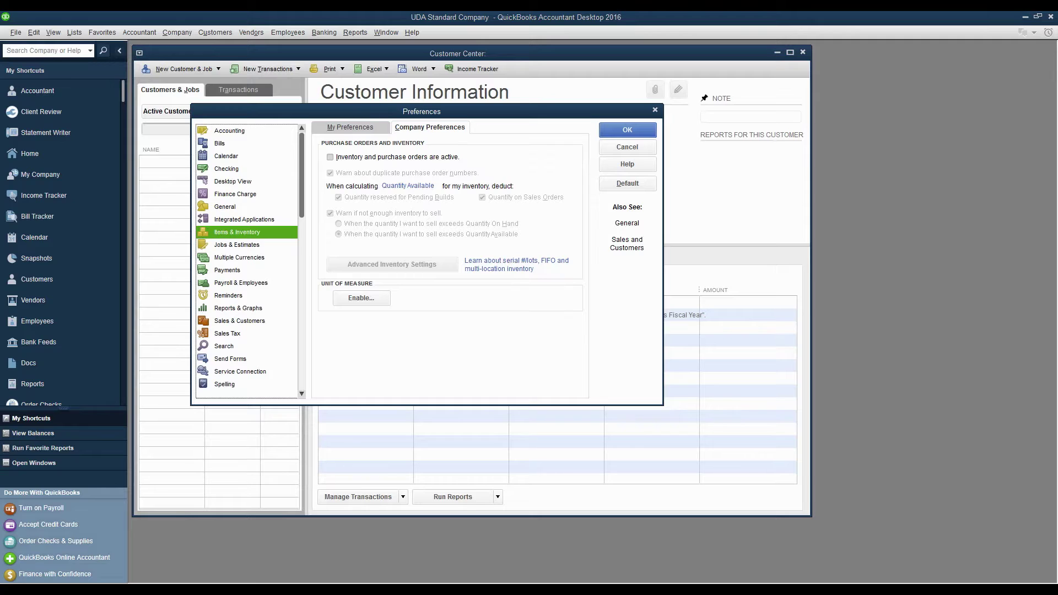
pyautogui.click(329, 157)
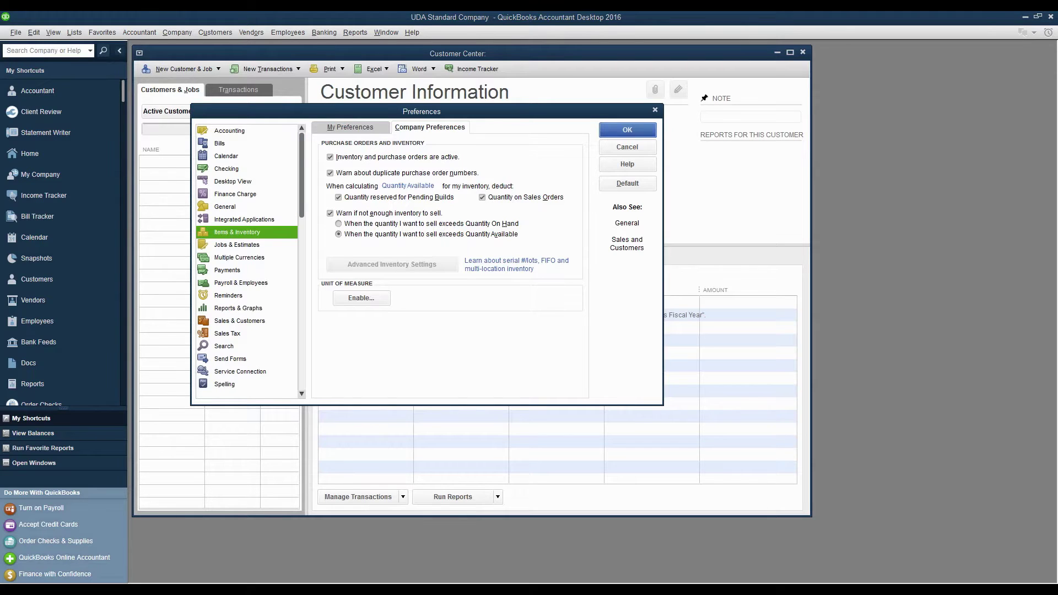
pyautogui.press('Return')
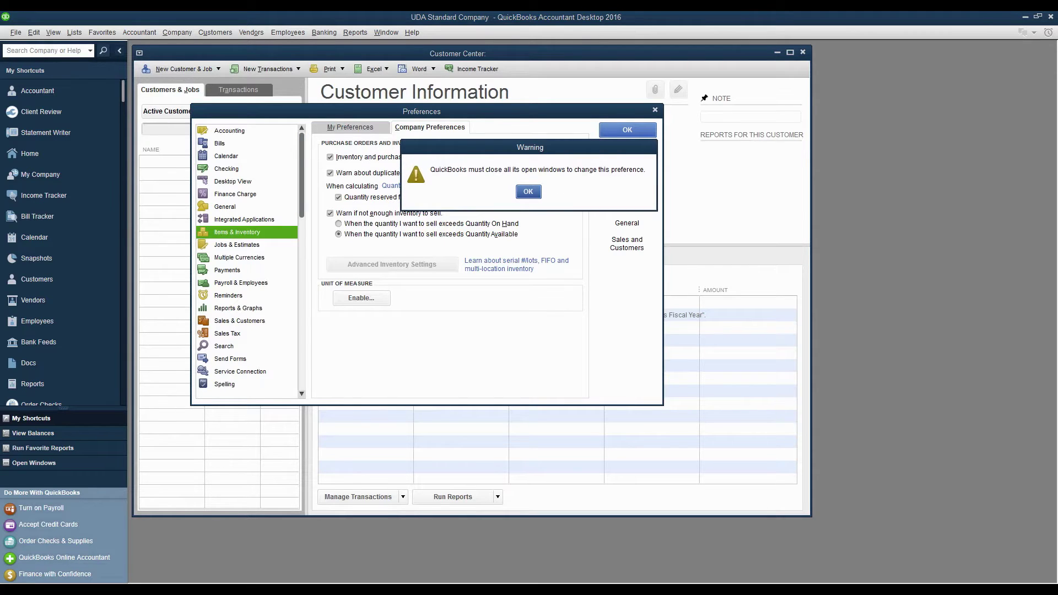
pyautogui.press('Return')
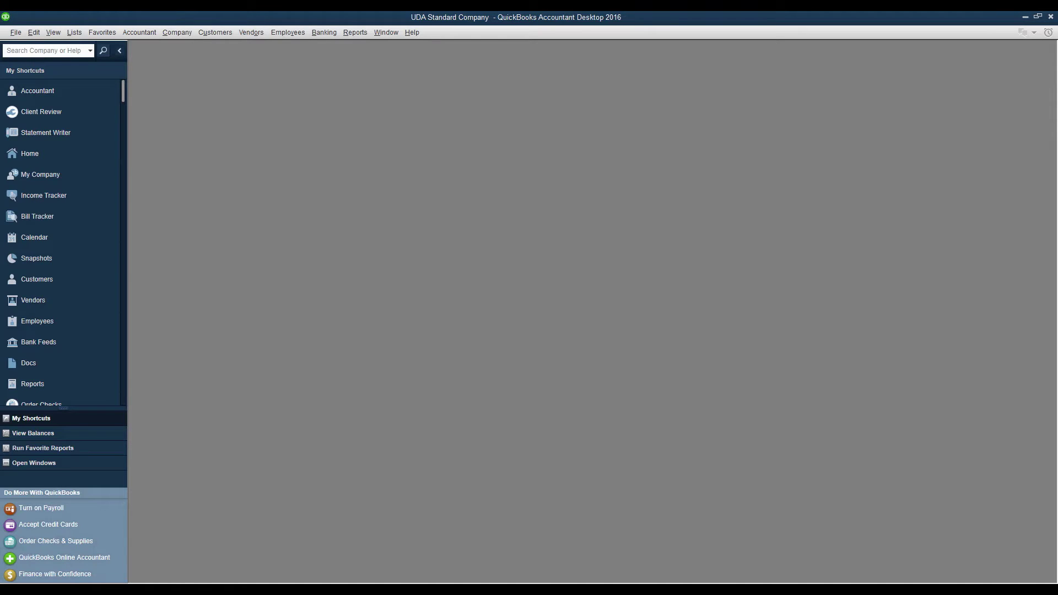
# Turn on progress invoicing in the Jobs & Estimates company preferences and save the change.
pyautogui.hotkey('alt', 'e')
pyautogui.press('Up')
pyautogui.press('Return')
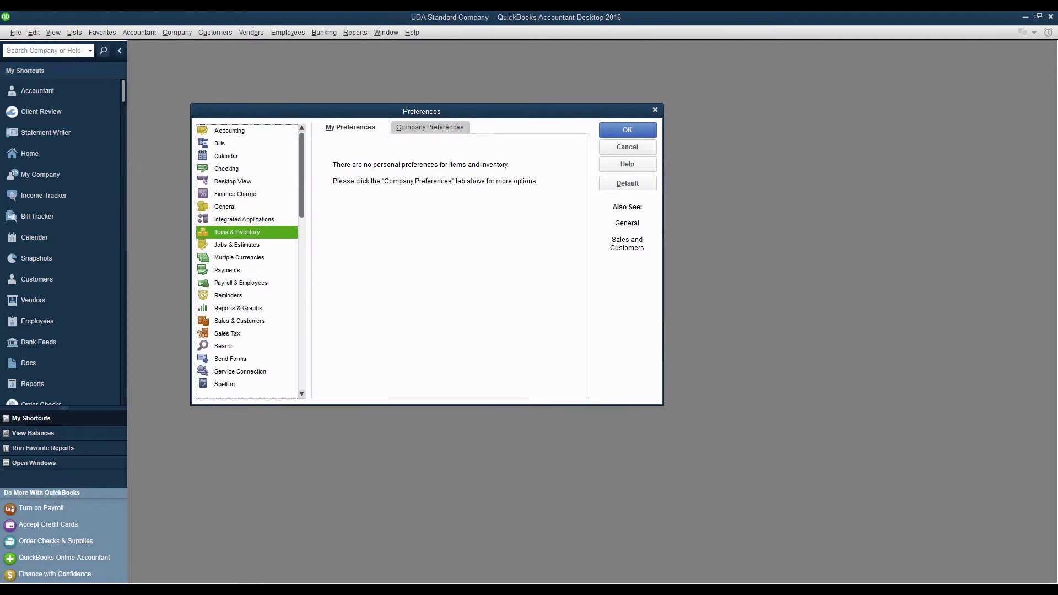
pyautogui.click(236, 245)
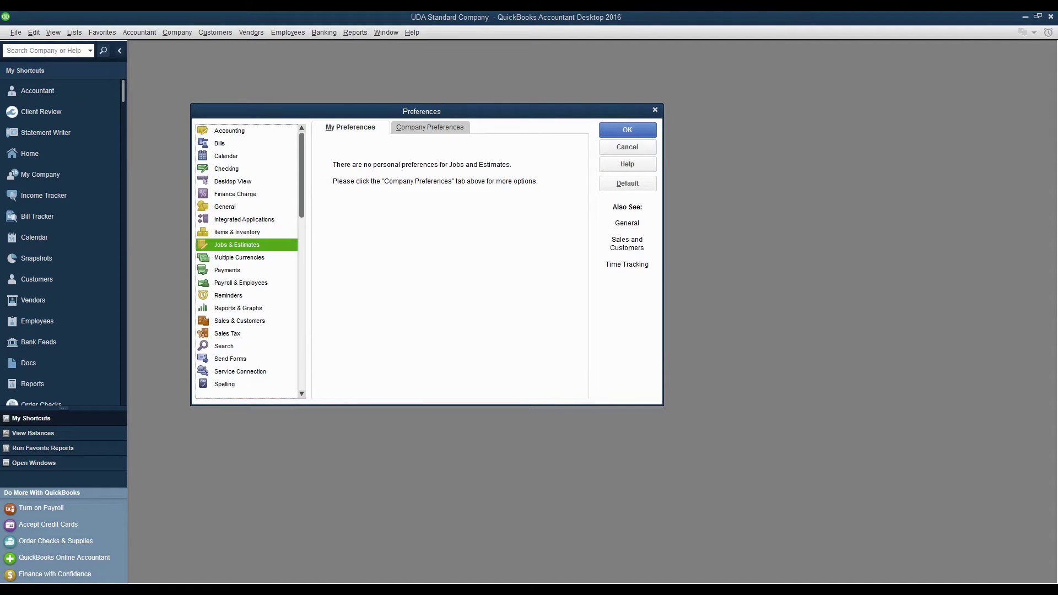
pyautogui.hotkey('alt', 'c')
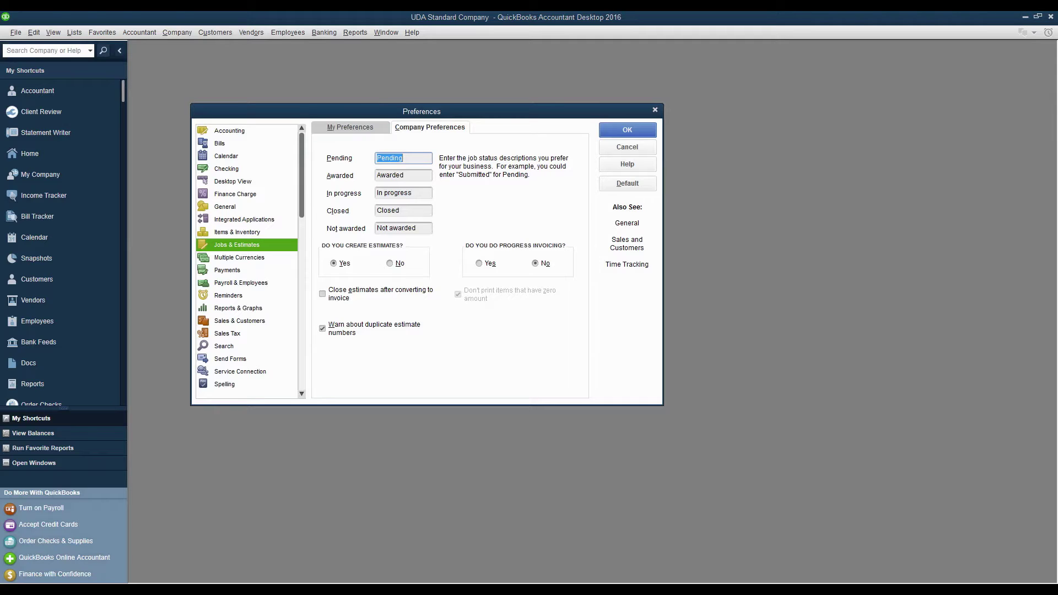
pyautogui.click(478, 263)
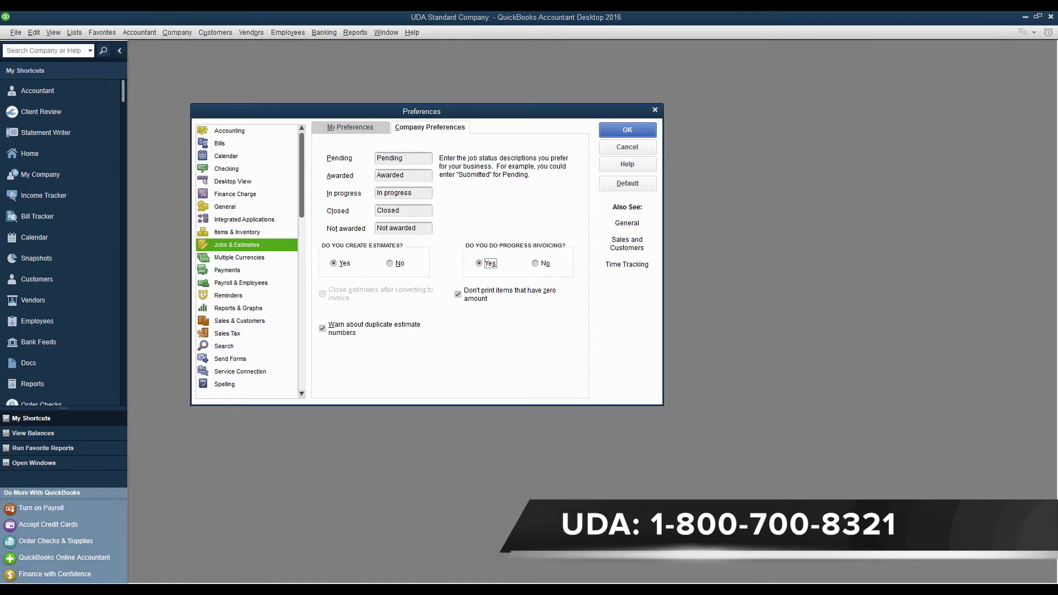
pyautogui.press('Return')
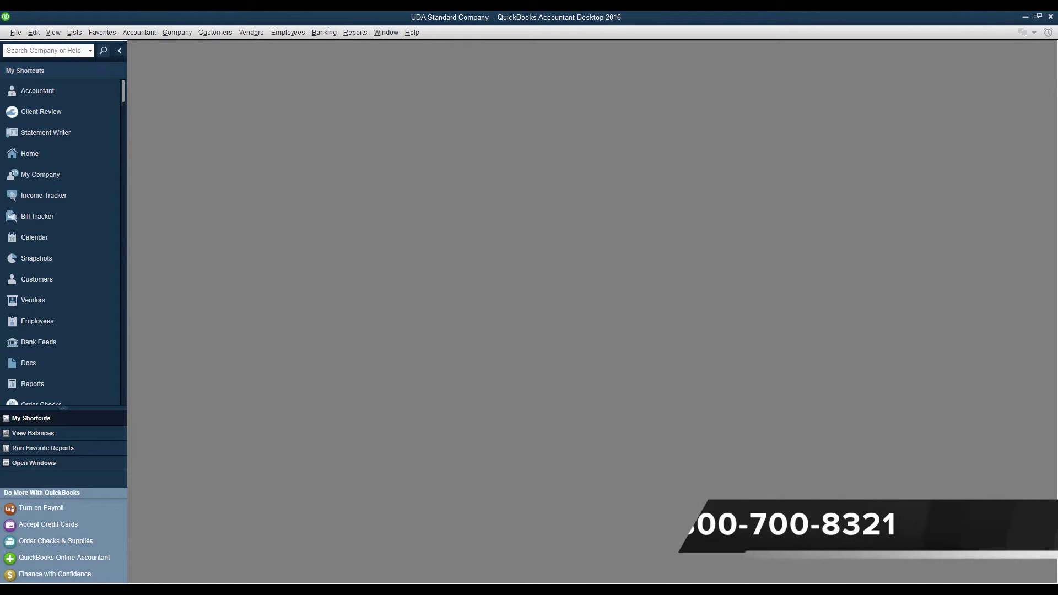
# Set reports to show items by name only in the Reports & Graphs company preferences, and save.
pyautogui.click(33, 32)
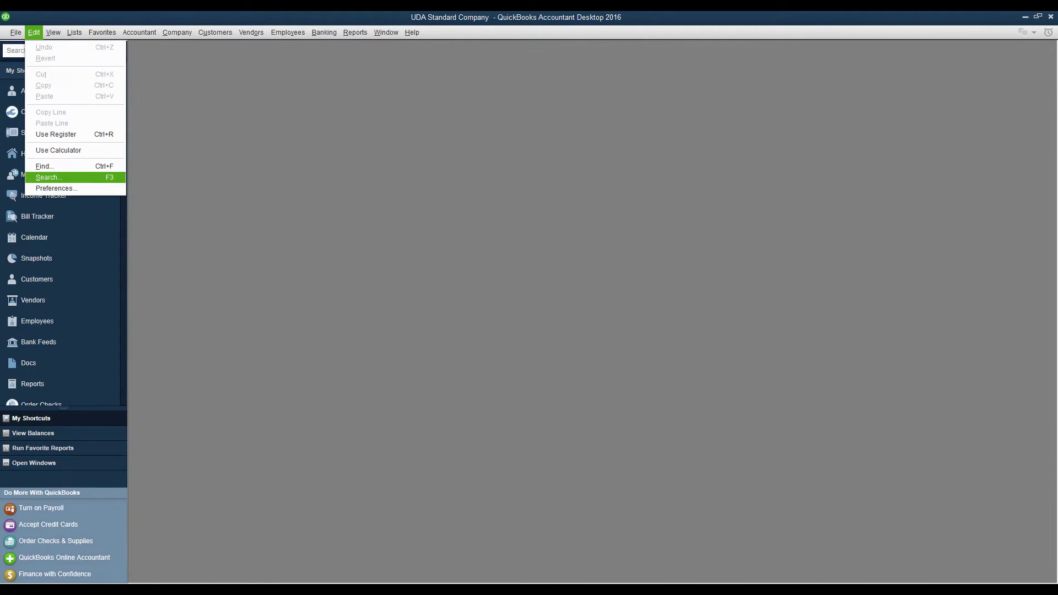
pyautogui.click(44, 189)
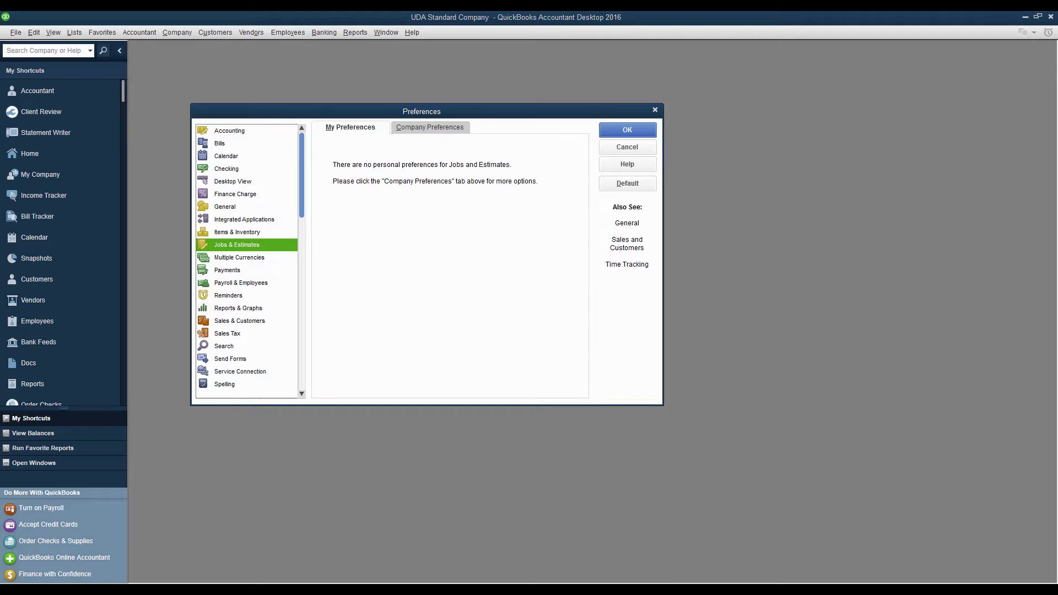
pyautogui.click(238, 308)
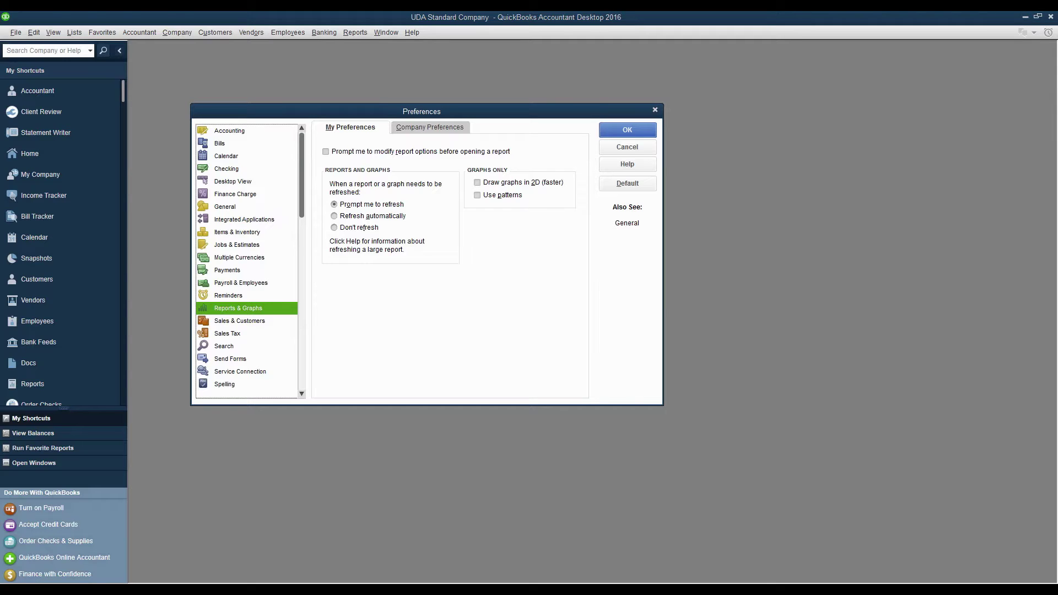
pyautogui.hotkey('ctrl', 'Tab')
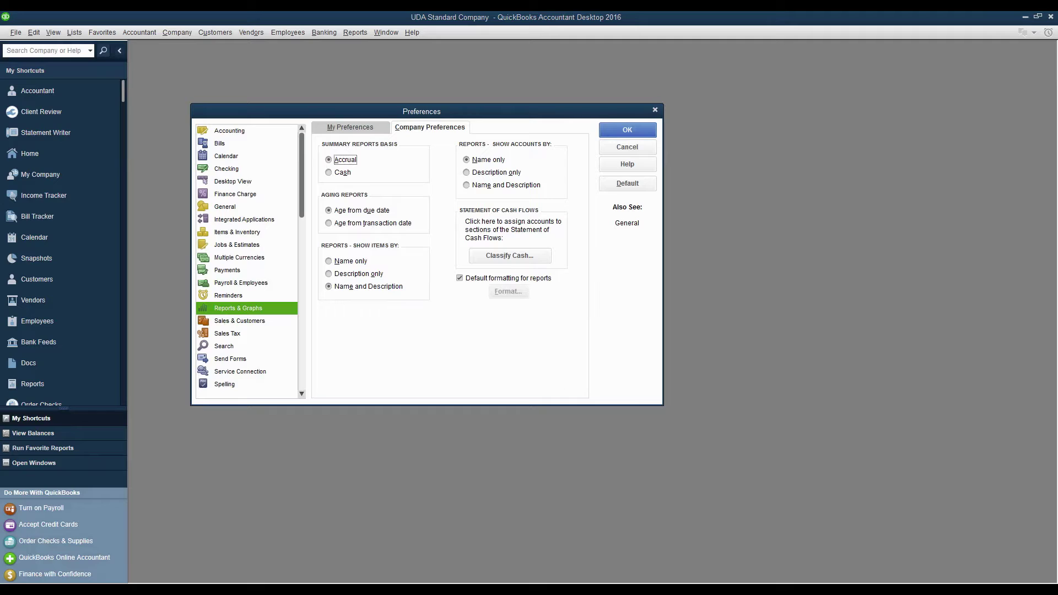
pyautogui.click(329, 261)
pyautogui.press('Return')
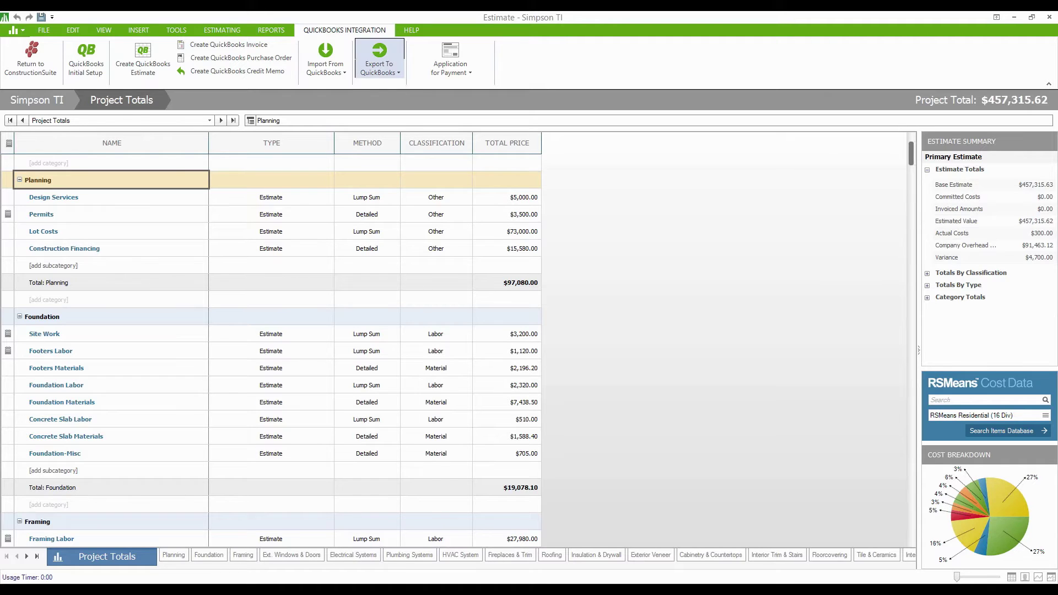
# Check the Simpson TI estimate's QuickBooks export options, and switch to QuickBooks to open the Item List.
pyautogui.click(379, 65)
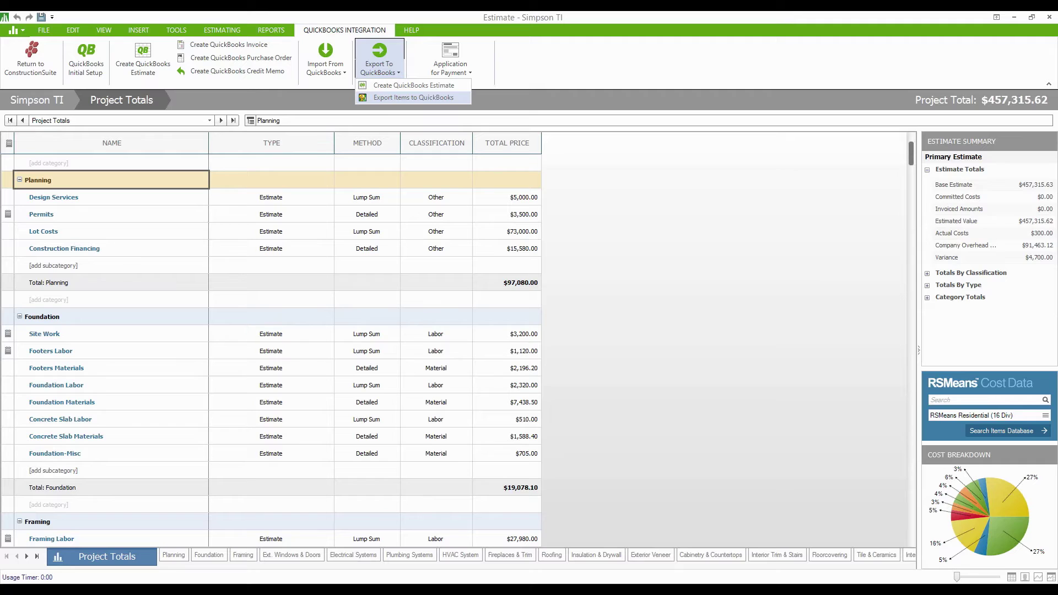
pyautogui.click(413, 97)
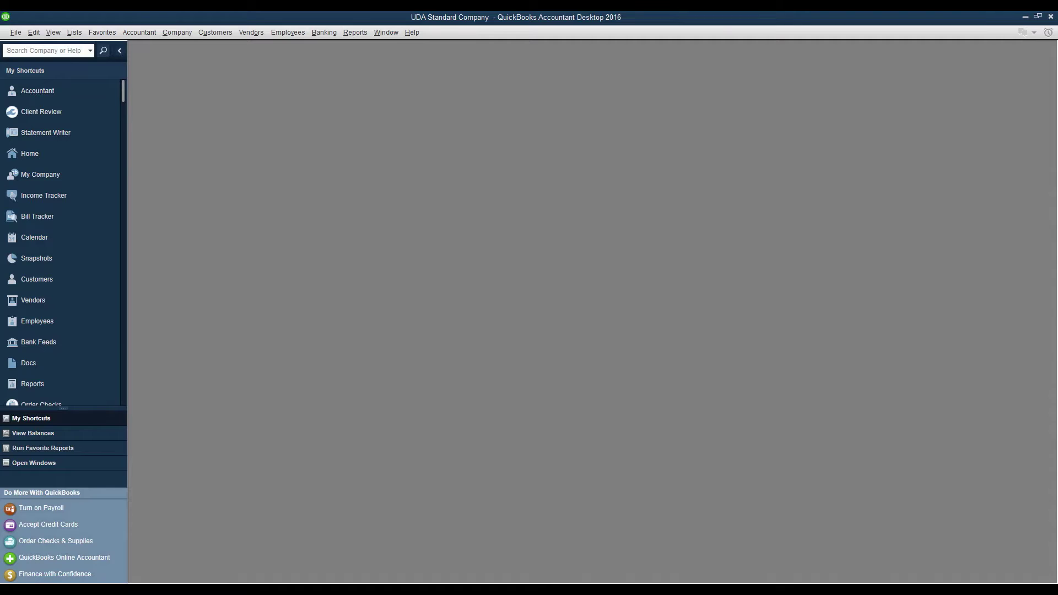
pyautogui.hotkey('alt', 'l')
pyautogui.press('i')
pyautogui.click(487, 157)
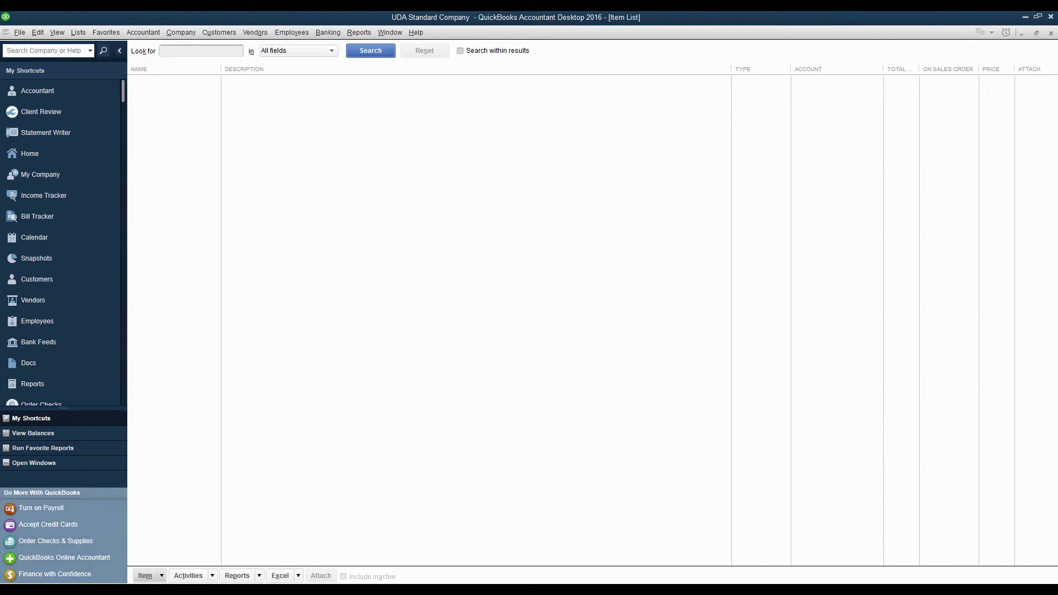
# Switch back to the ConstructionSuite estimate and start exporting its accounts and items to QuickBooks.
pyautogui.hotkey('alt', 'Tab')
pyautogui.click(379, 64)
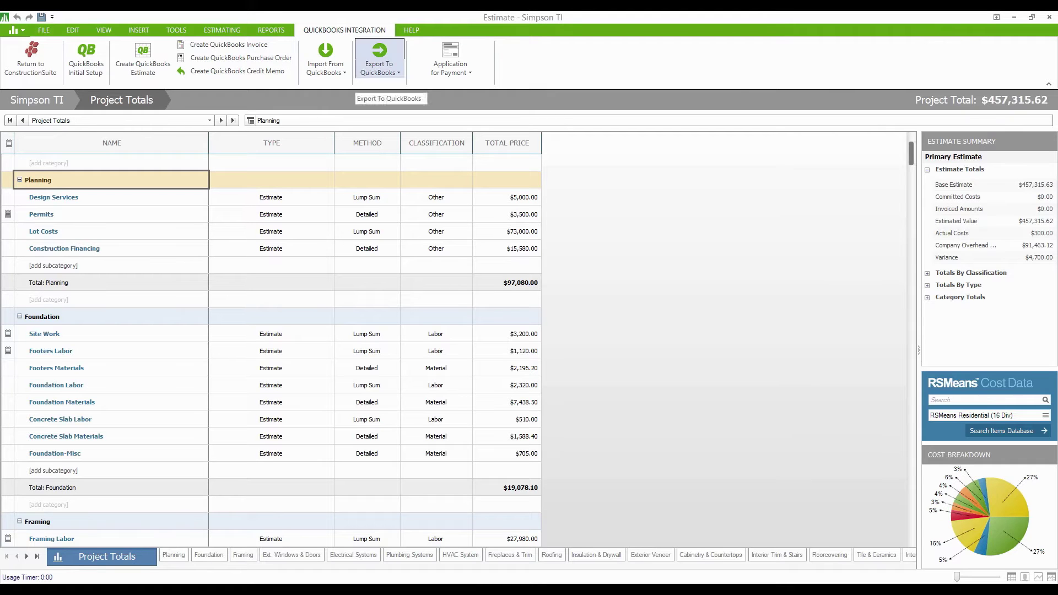
pyautogui.click(413, 97)
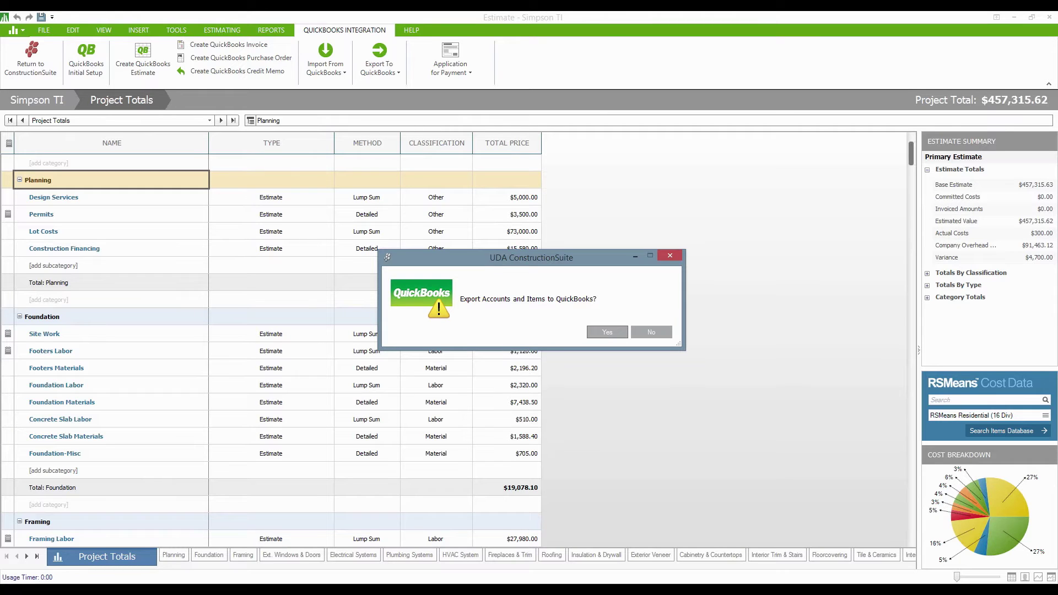
pyautogui.press('Return')
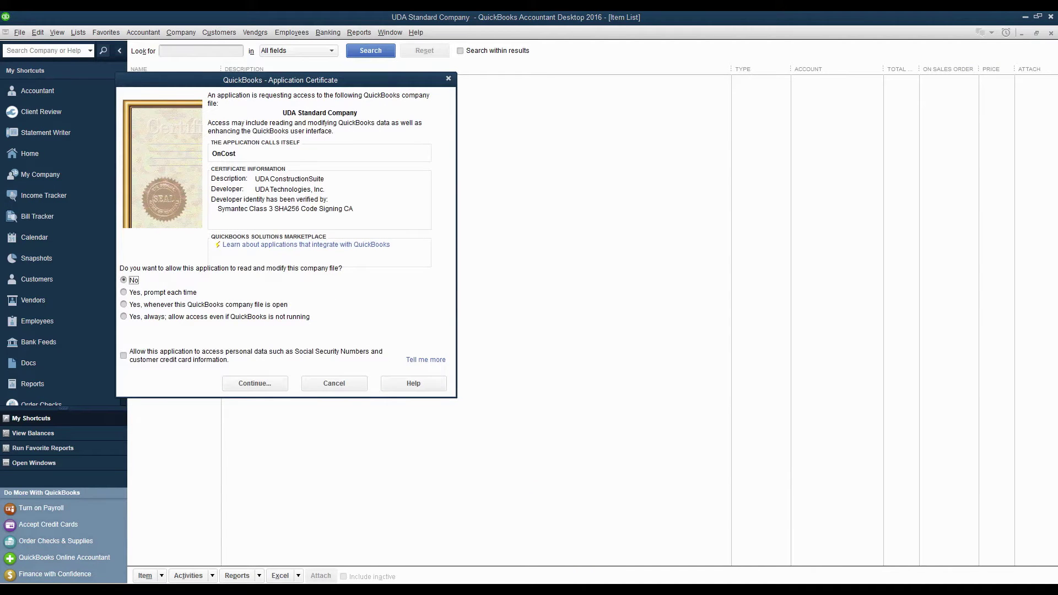
# Allow ConstructionSuite access whenever this QuickBooks company file is open, finish the export and return to the QuickBooks Item List.
pyautogui.click(123, 304)
pyautogui.press('Return')
pyautogui.press('Return')
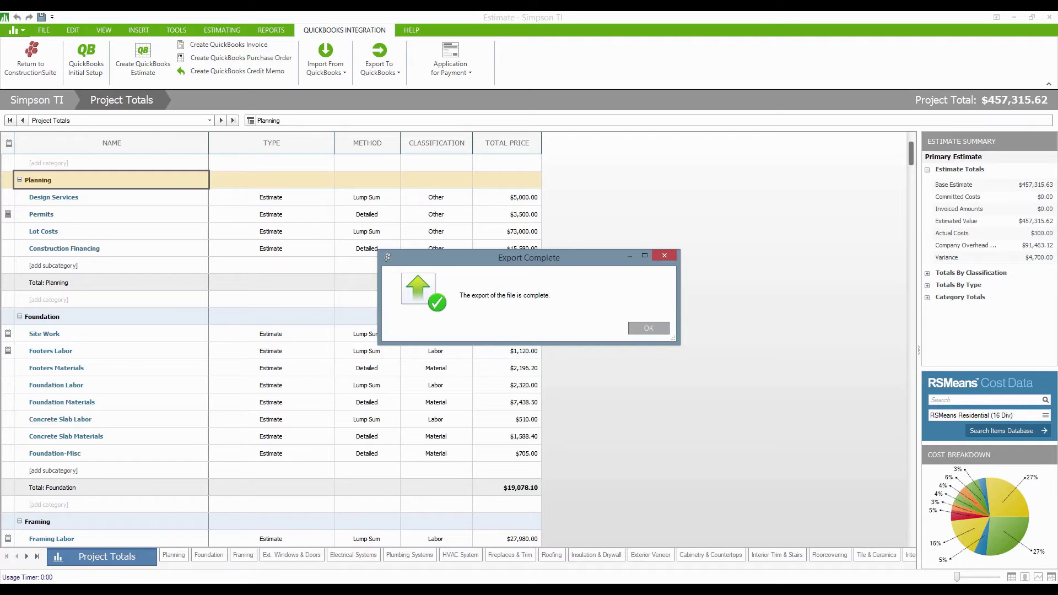
pyautogui.press('Return')
pyautogui.hotkey('alt', 'Tab')
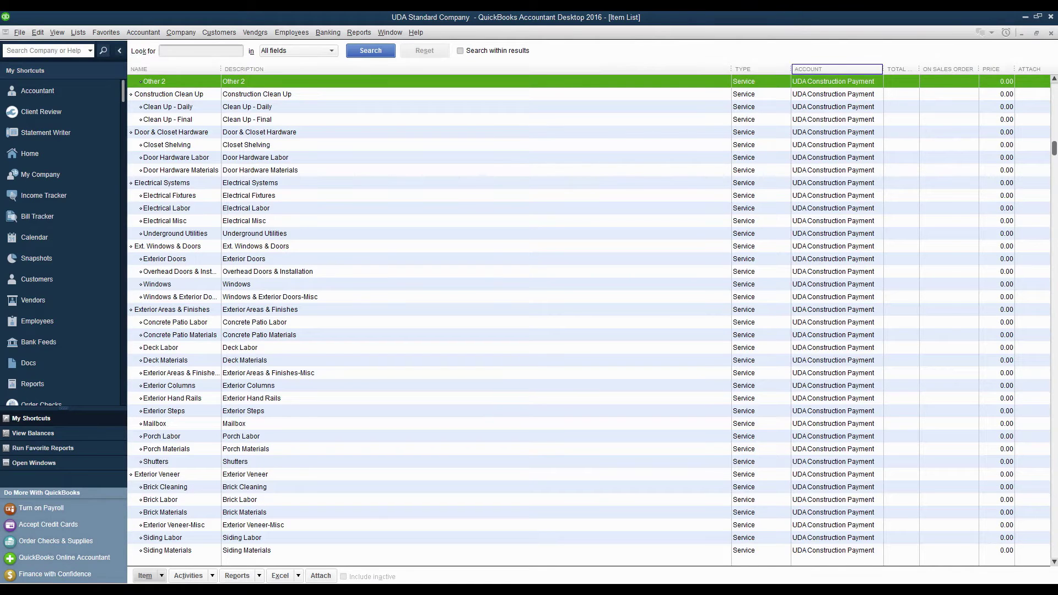
# Add the COGS Account column between Type and Account in the Item List, and widen the Type column.
pyautogui.hotkey('shift', 'F10')
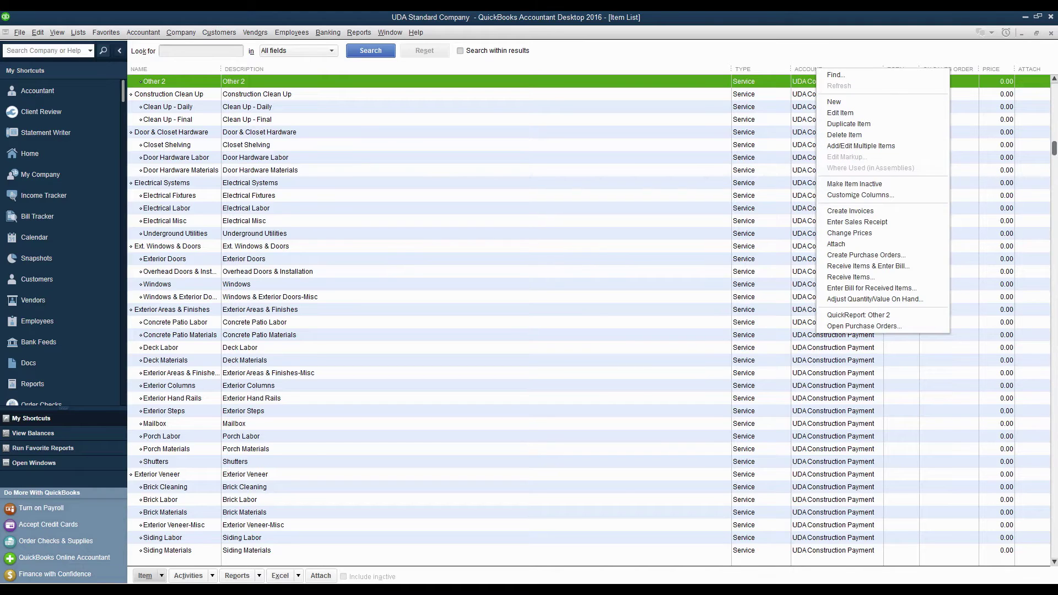
pyautogui.click(859, 195)
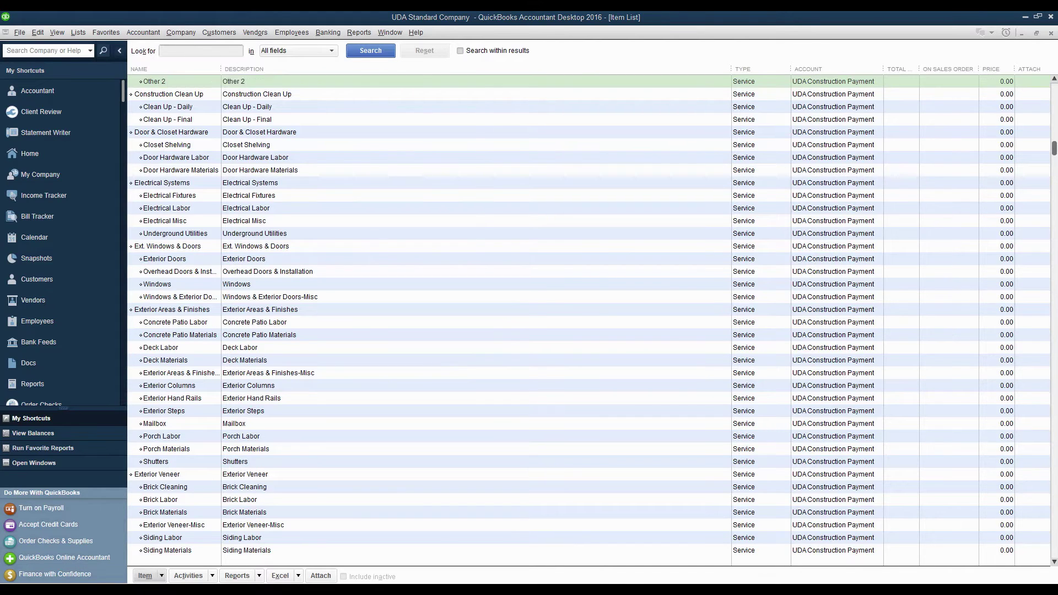
pyautogui.click(189, 150)
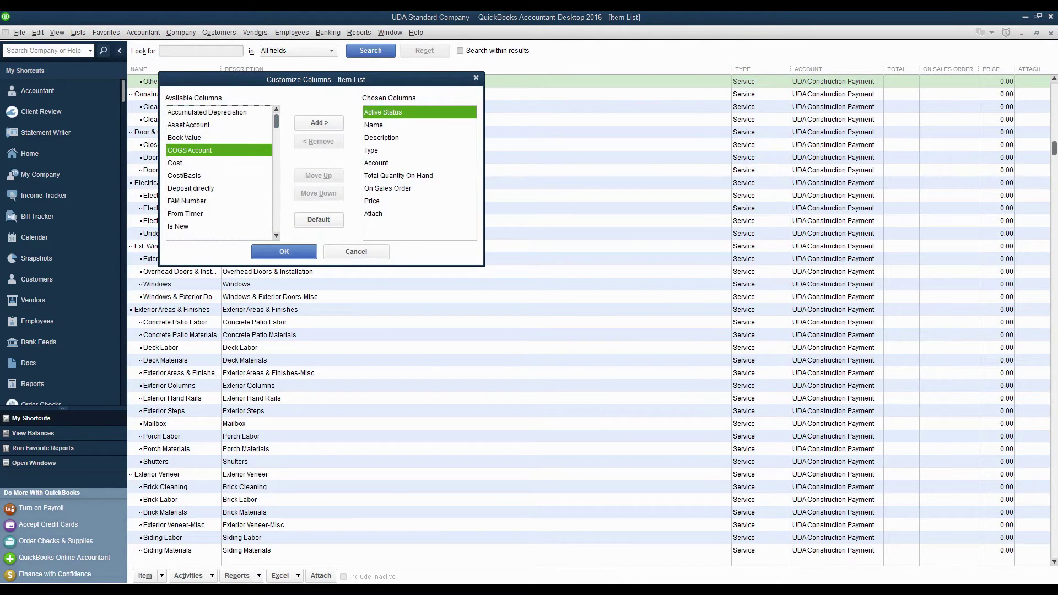
pyautogui.click(319, 122)
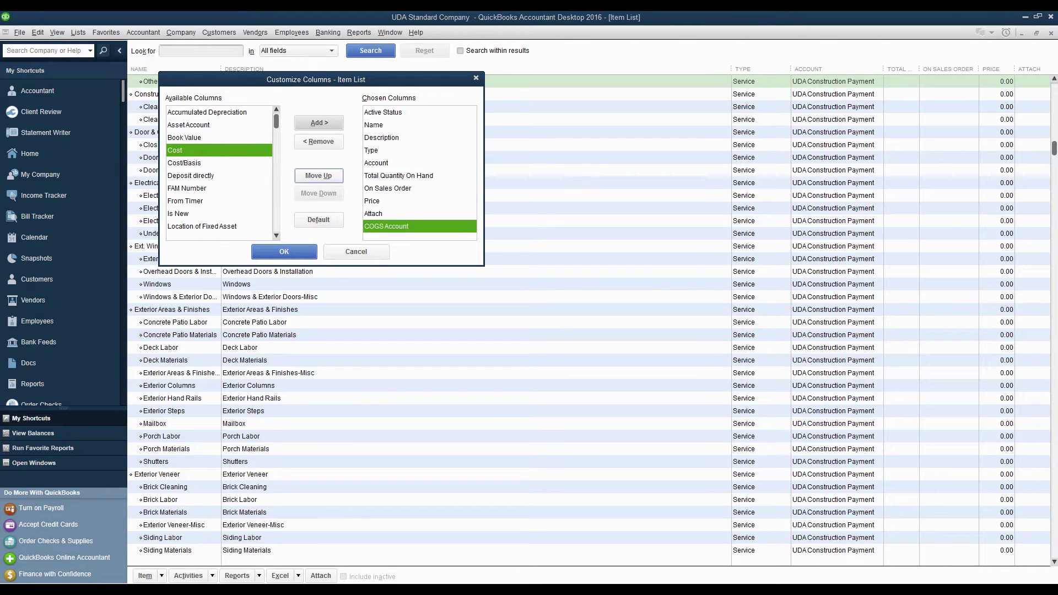
pyautogui.click(318, 176)
pyautogui.click(319, 175)
pyautogui.click(319, 175)
pyautogui.click(318, 175)
pyautogui.click(319, 175)
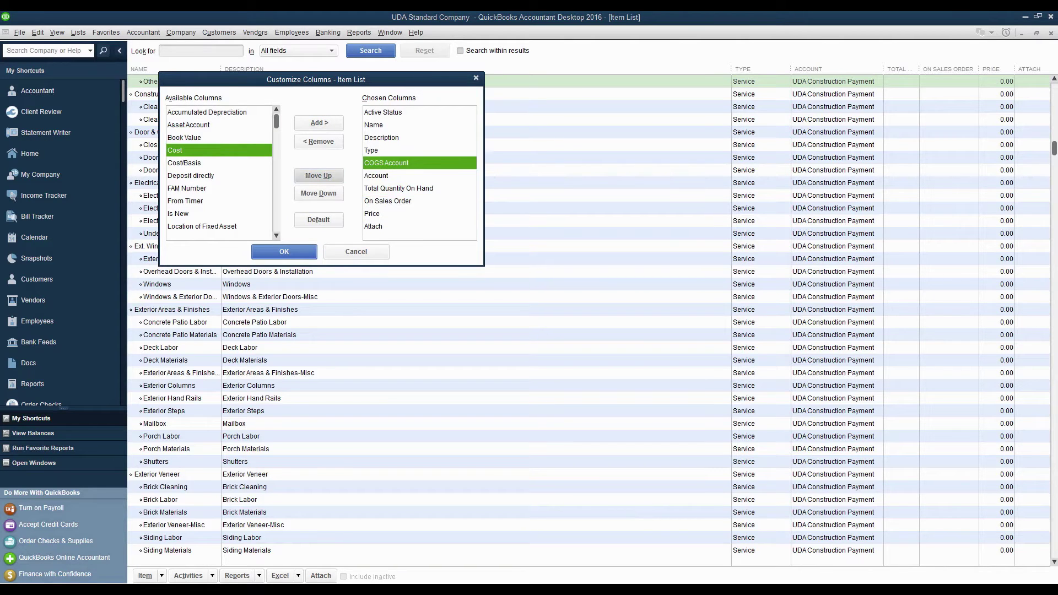
pyautogui.click(283, 251)
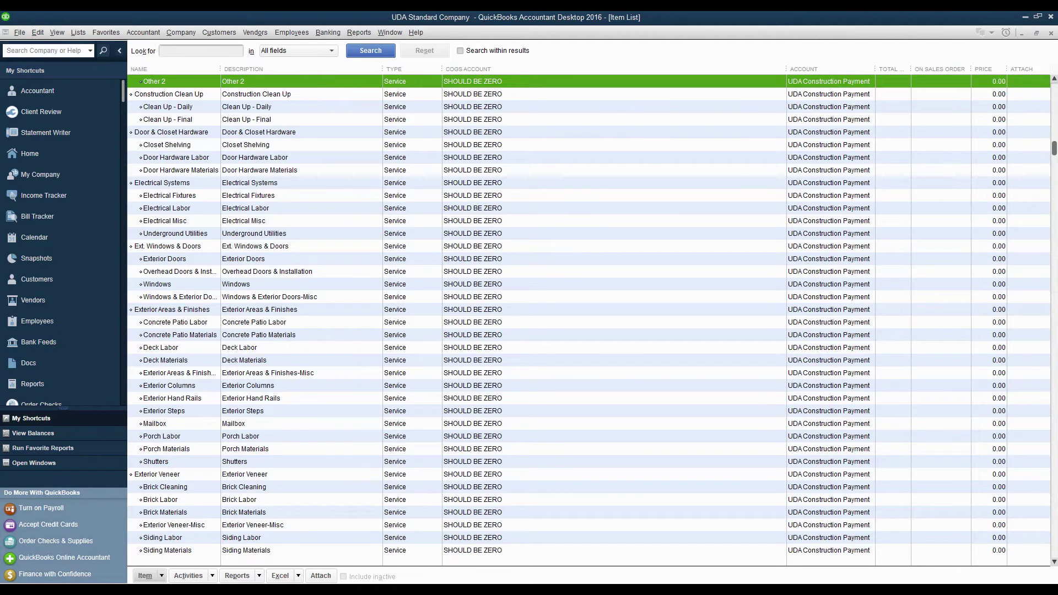
pyautogui.moveTo(442, 69); pyautogui.dragTo(637, 68)
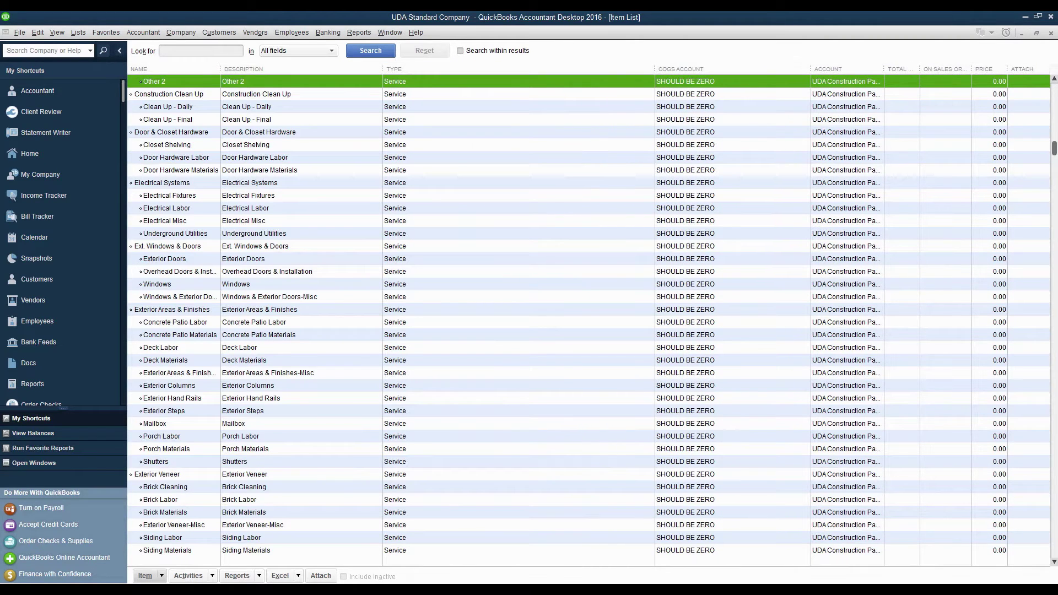
# Examine the exported items and subitems, including Construction Clean Up, Appliances and Bath Hardware, along with their assigned accounts.
pyautogui.click(168, 93)
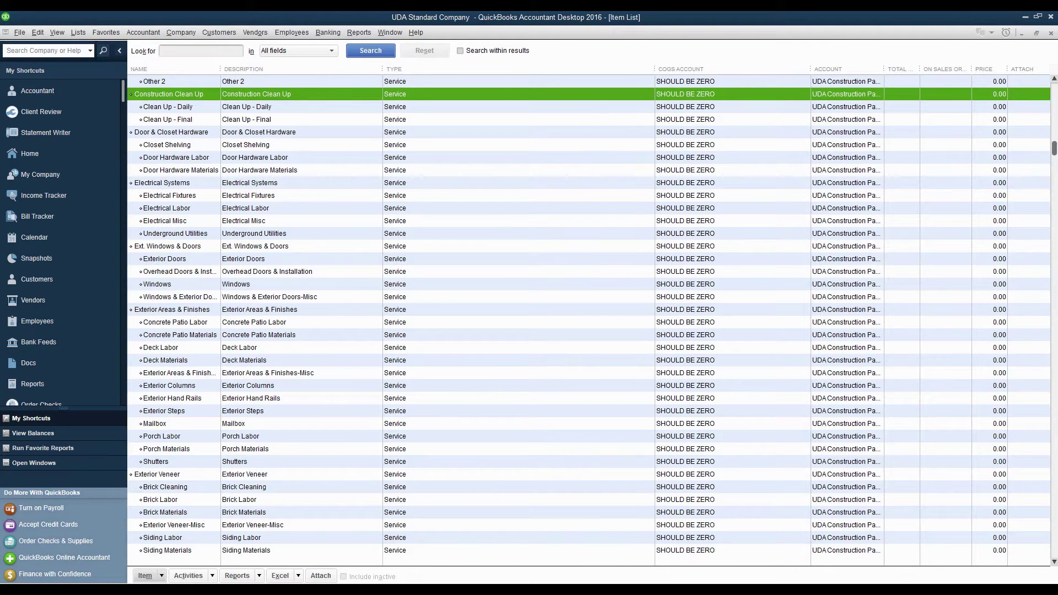
pyautogui.click(167, 106)
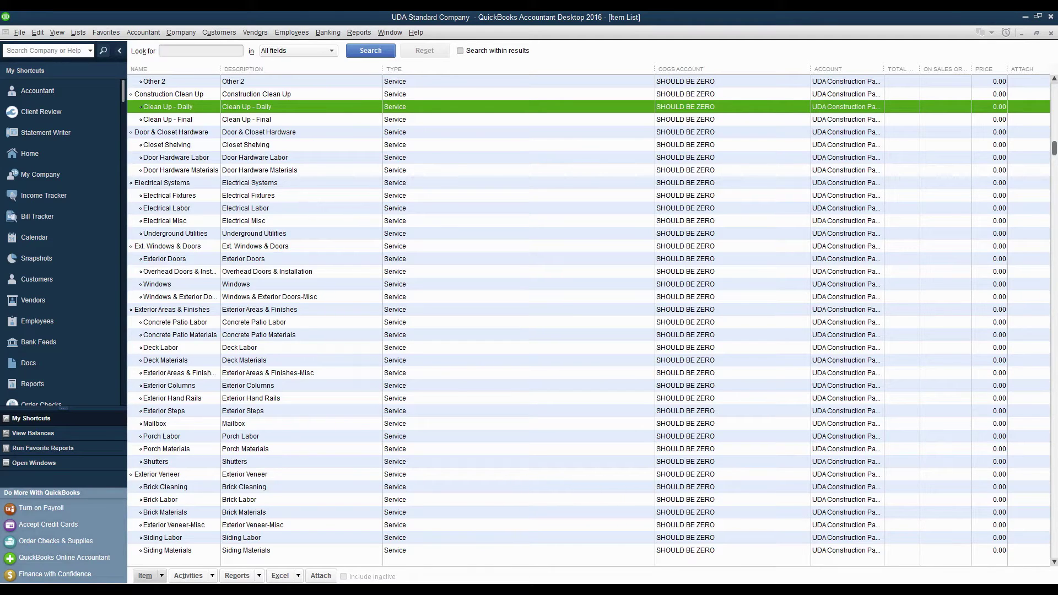
pyautogui.scroll(6, 590, 316)
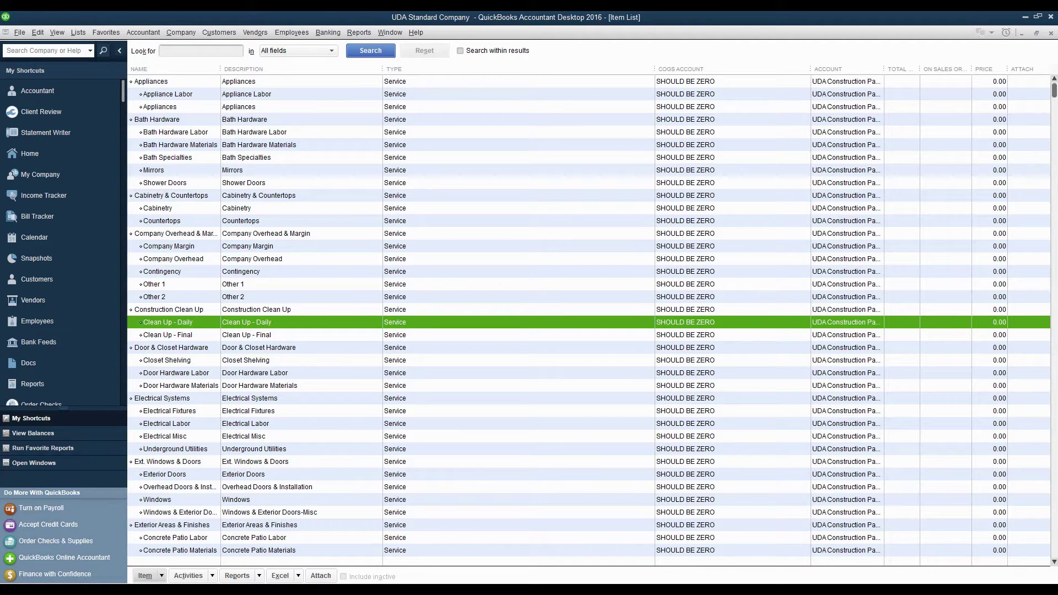
pyautogui.click(151, 81)
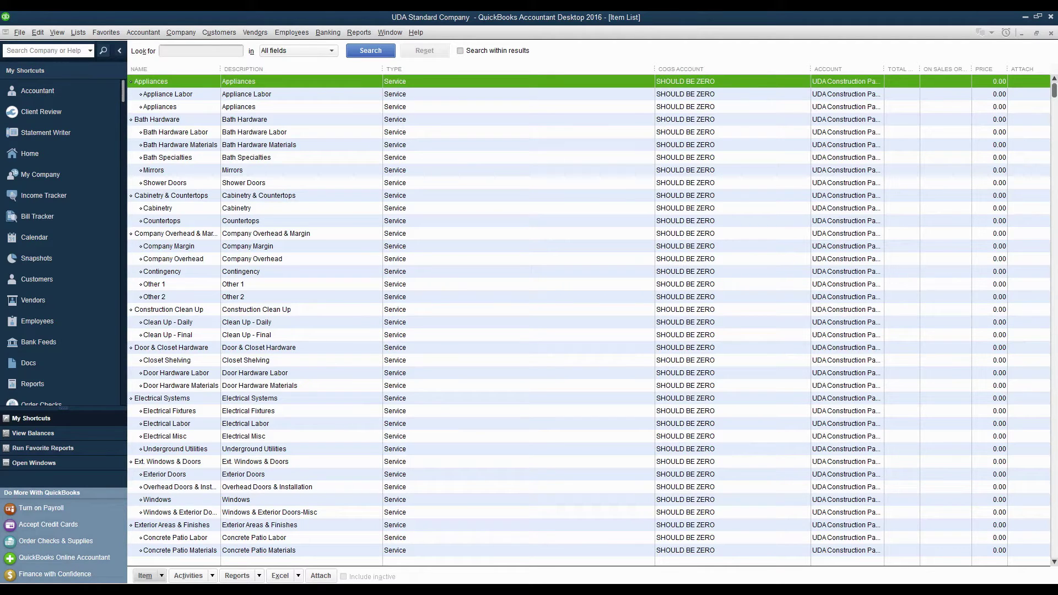
pyautogui.click(168, 93)
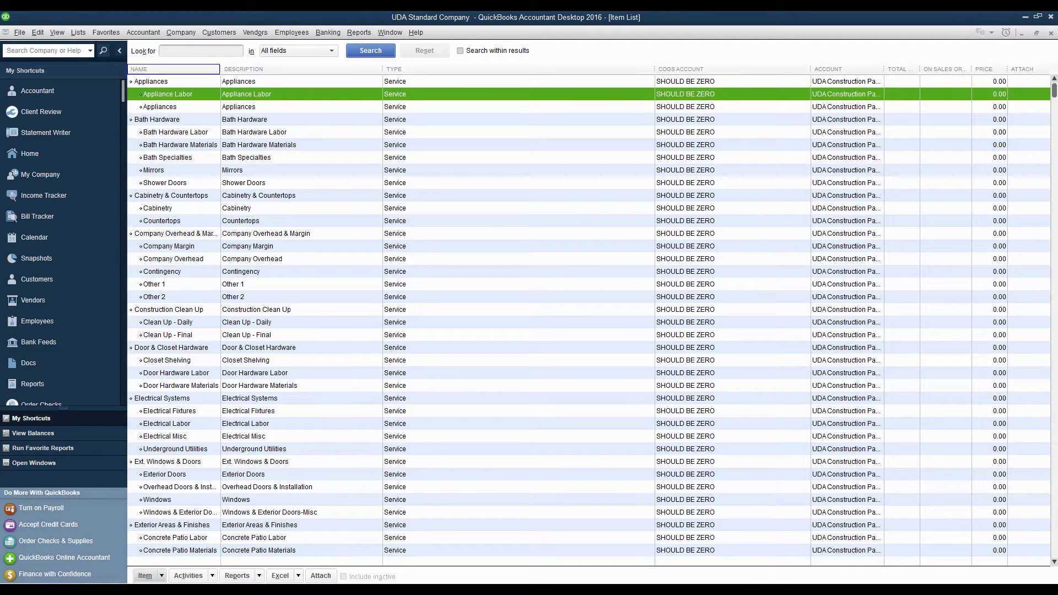
pyautogui.click(160, 106)
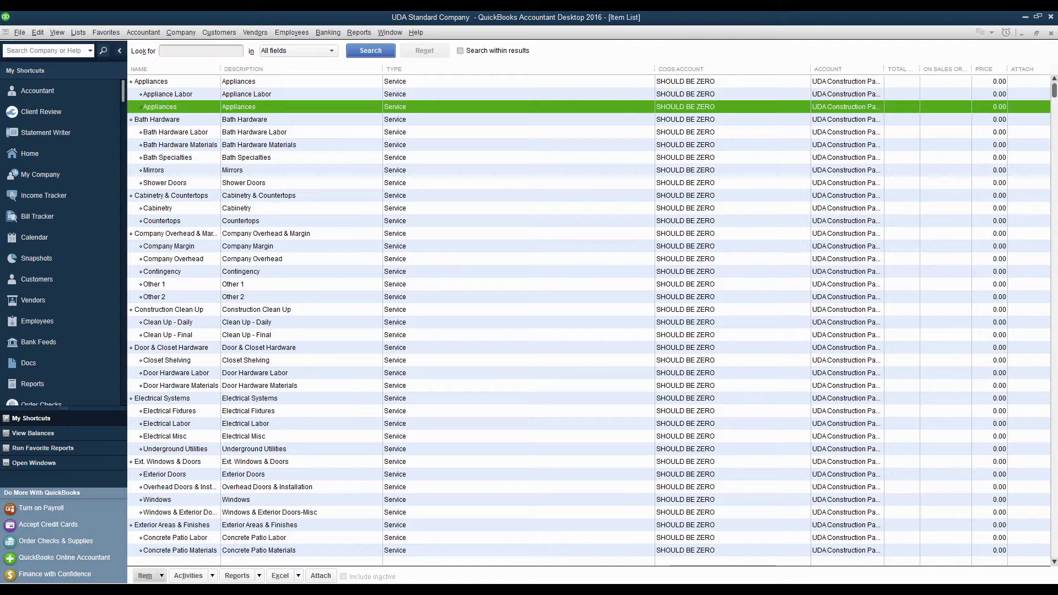
pyautogui.click(157, 119)
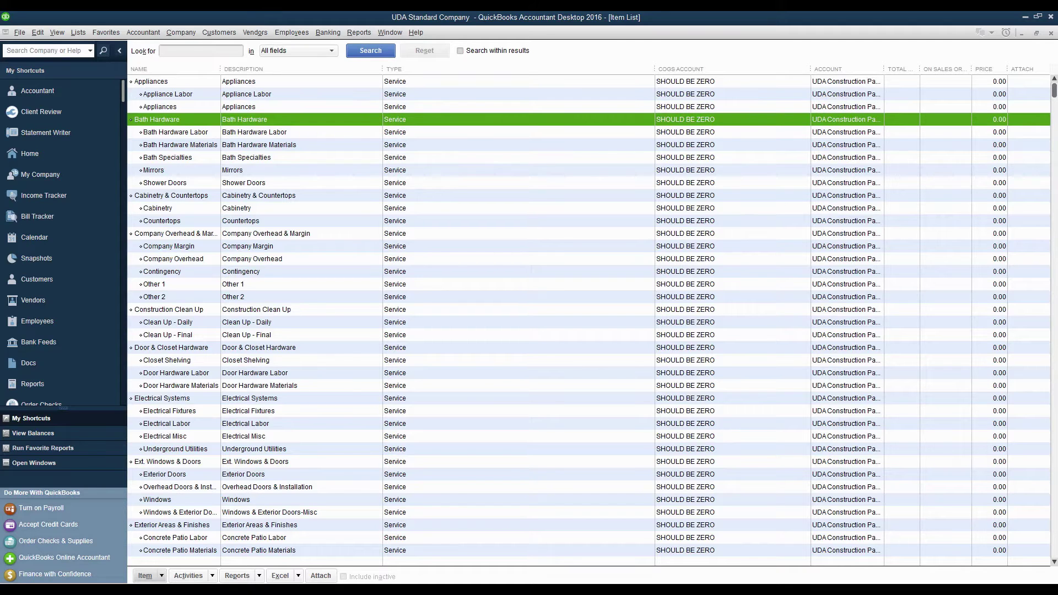
pyautogui.press('Down')
pyautogui.press('Down')
pyautogui.press('Down')
pyautogui.press('Down')
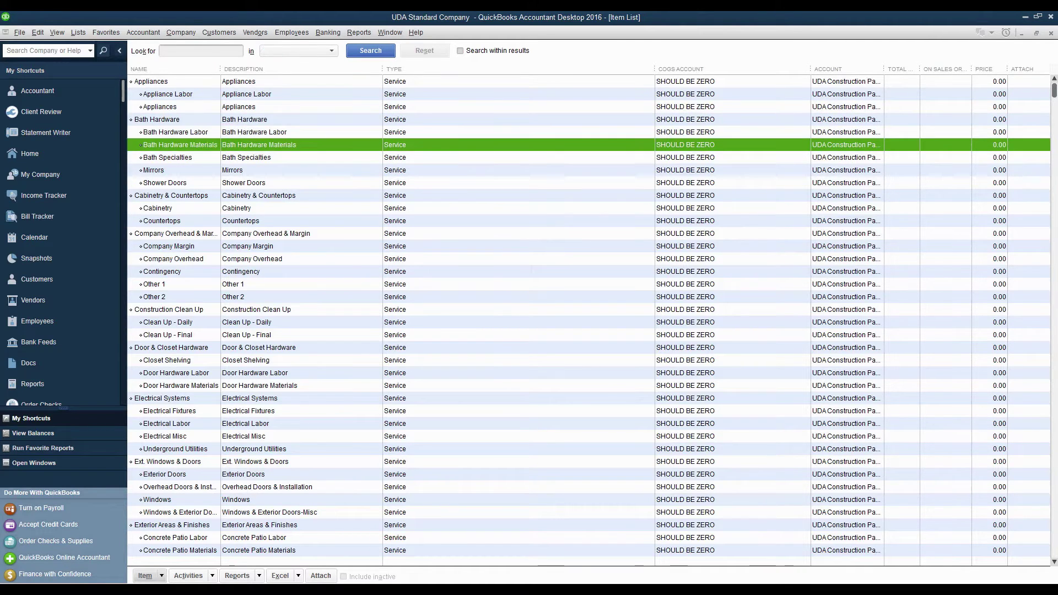
pyautogui.press('Down')
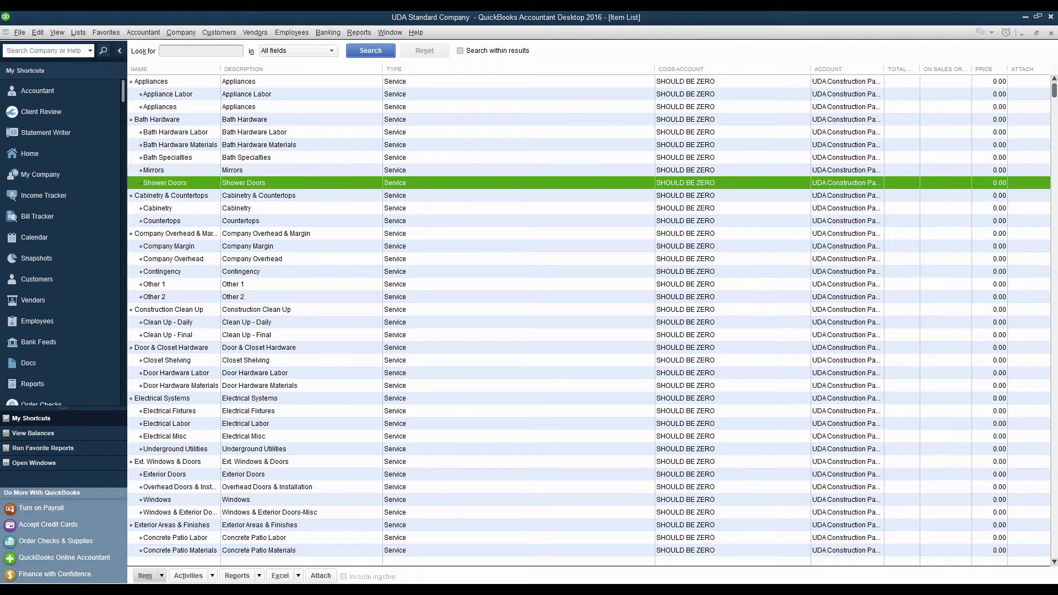
pyautogui.click(180, 145)
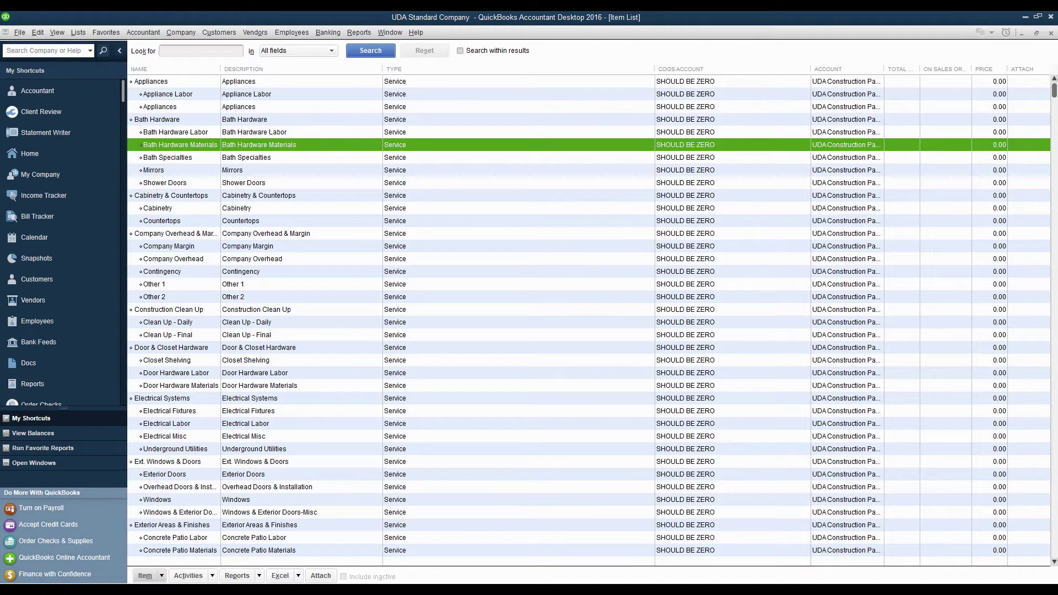
# Examine the exported items and subitems in the Item List, from Bath Hardware Labor down to the Foundation and Framing items.
pyautogui.click(175, 132)
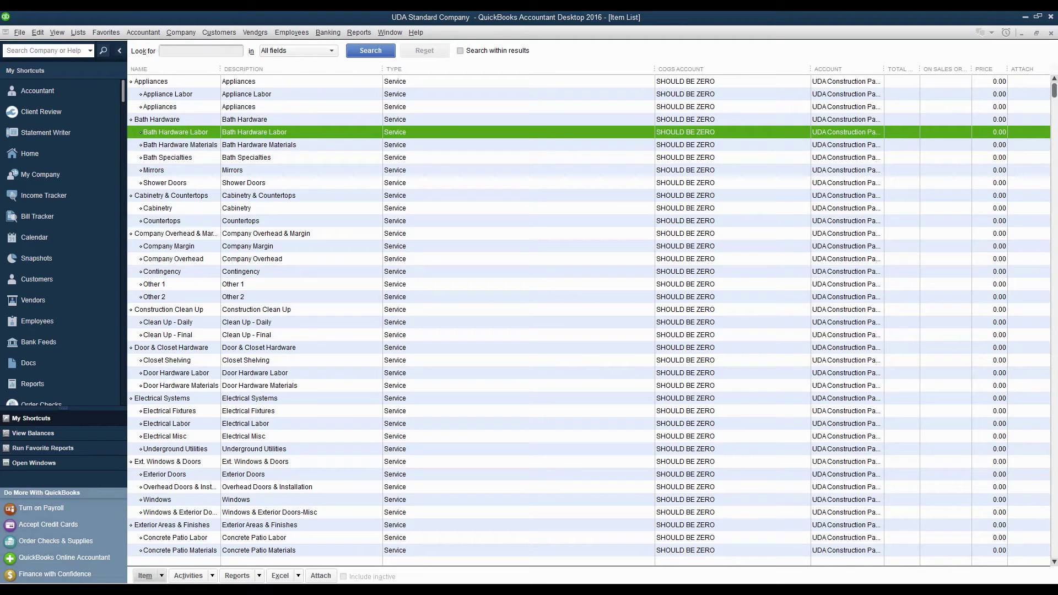
pyautogui.click(171, 347)
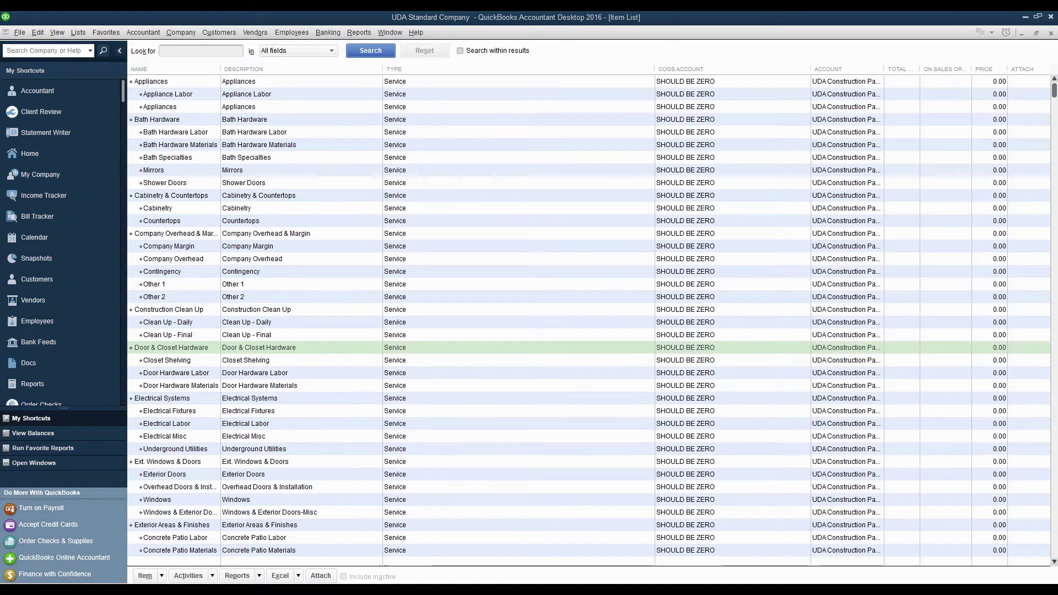
pyautogui.click(167, 423)
pyautogui.scroll(-7, 551, 314)
pyautogui.scroll(-9, 589, 314)
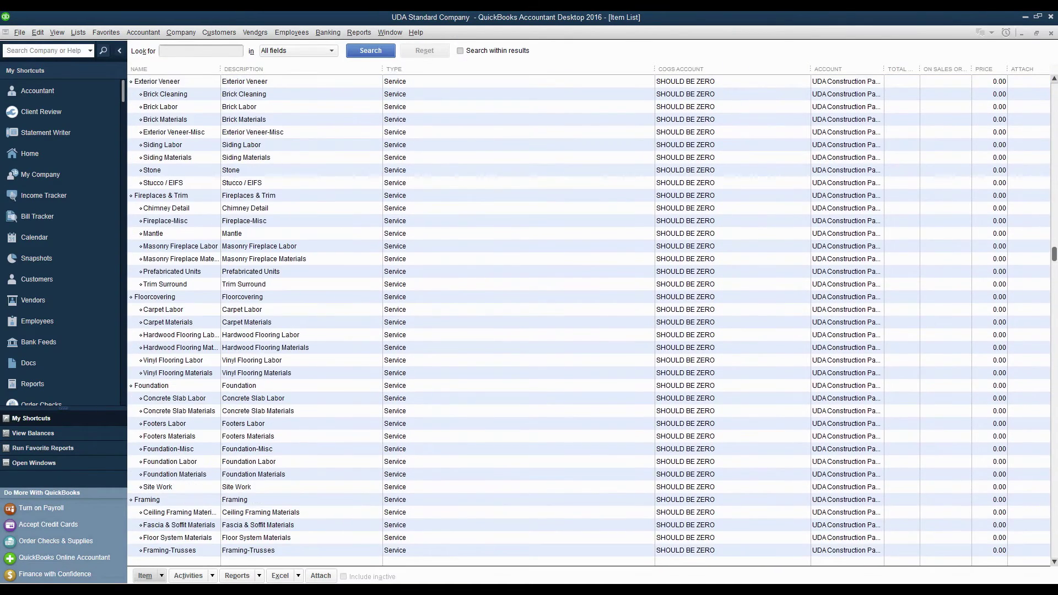
# Switch to the ConstructionSuite estimate and compare its Foundation category and subcategories with the QuickBooks Item List.
pyautogui.hotkey('alt', 'Tab')
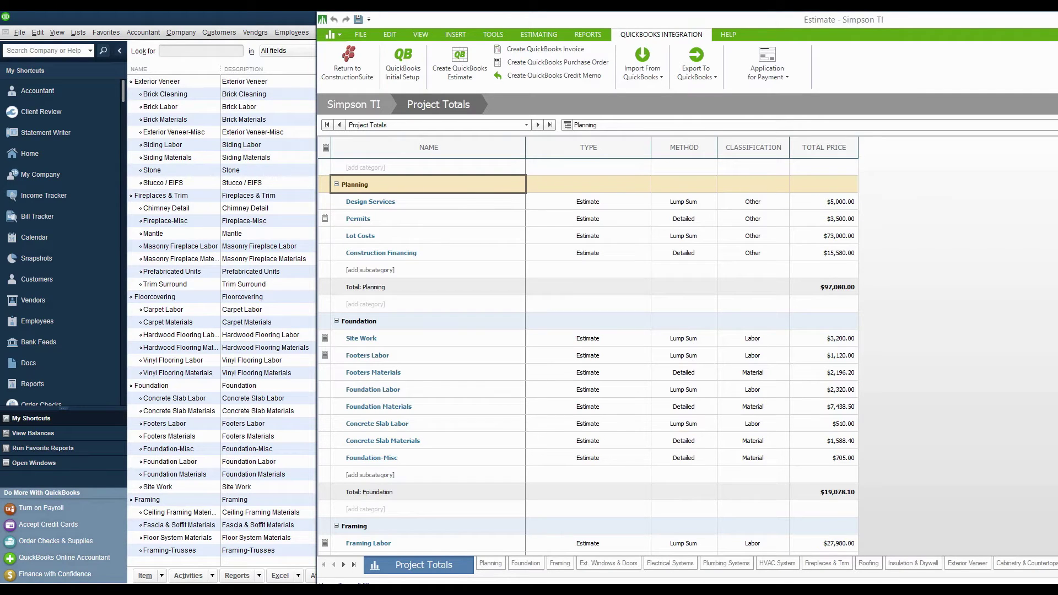
pyautogui.click(361, 321)
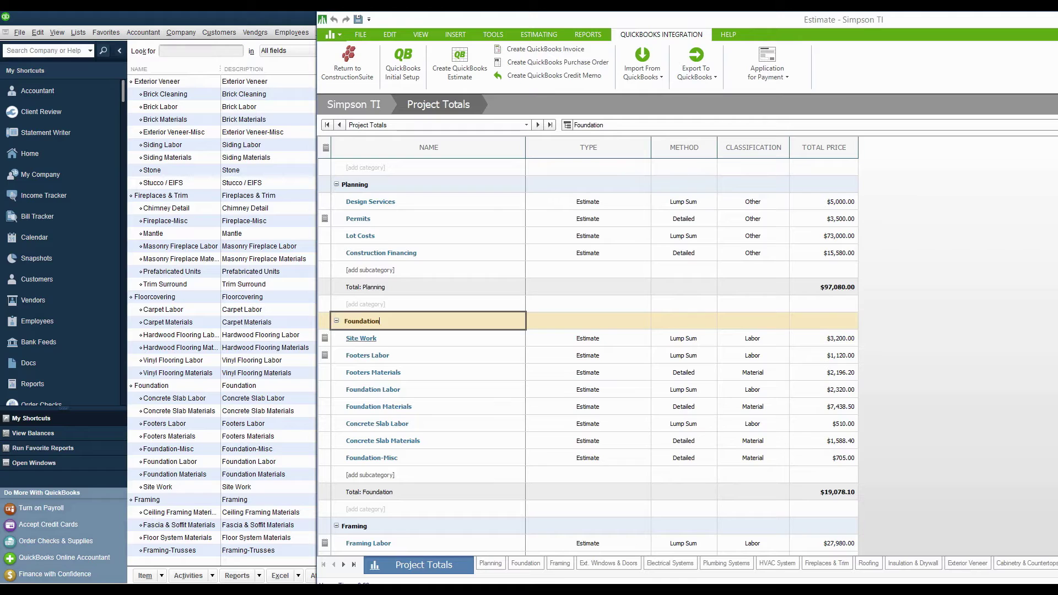
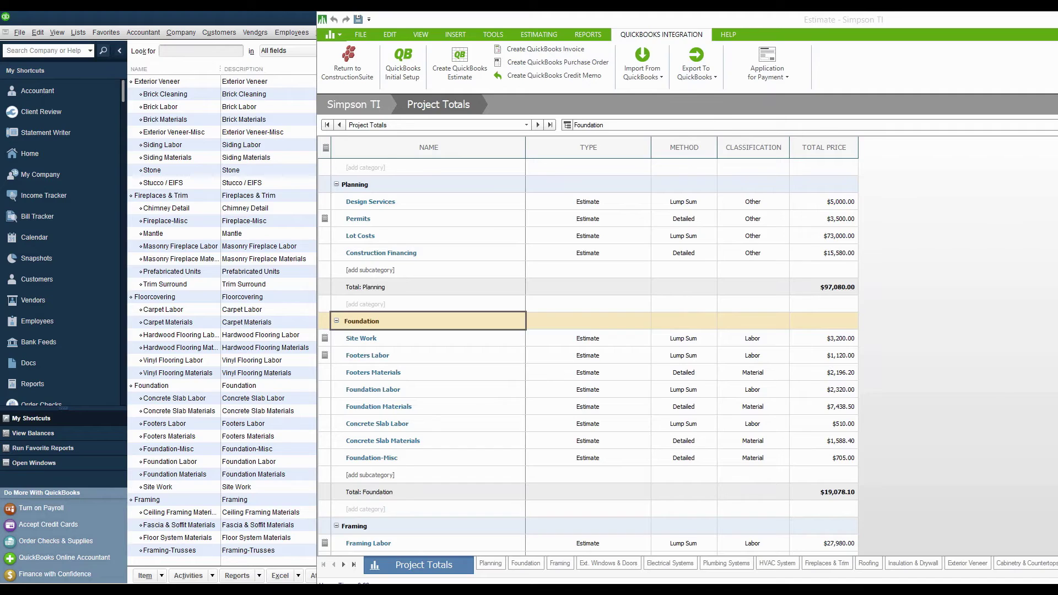
pyautogui.hotkey('alt', 'Tab')
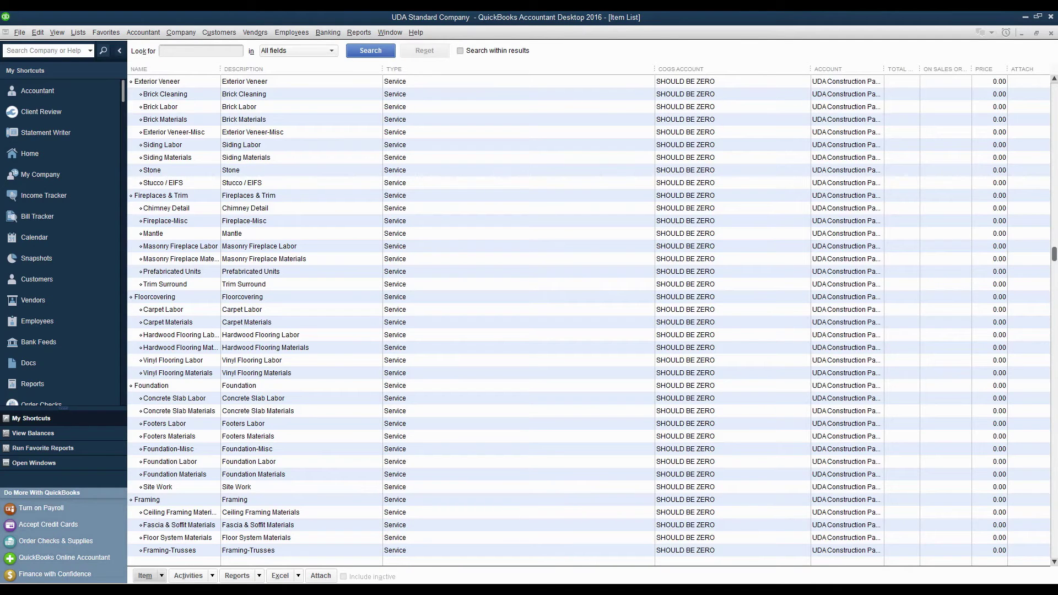
pyautogui.hotkey('alt', 'Tab')
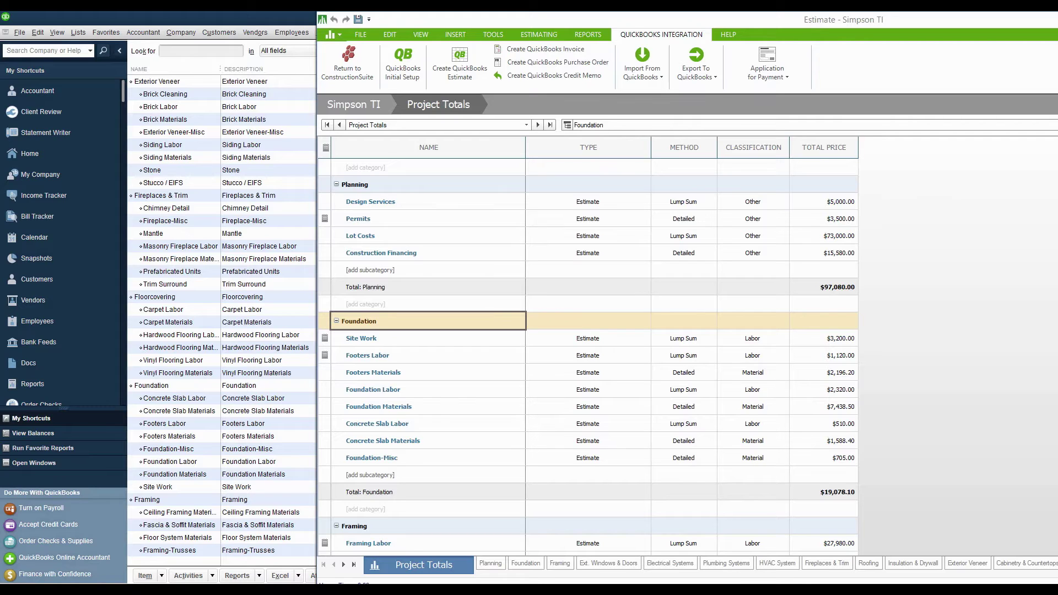
# Start a QuickBooks estimate from the project totals, including company overhead and margin as separate line items.
pyautogui.click(459, 65)
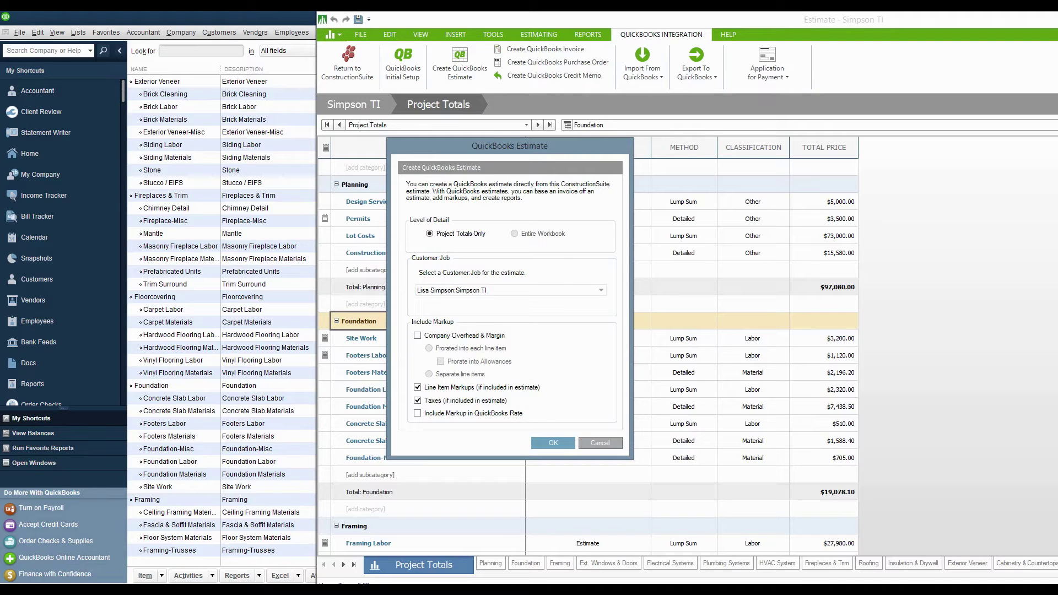
pyautogui.click(417, 335)
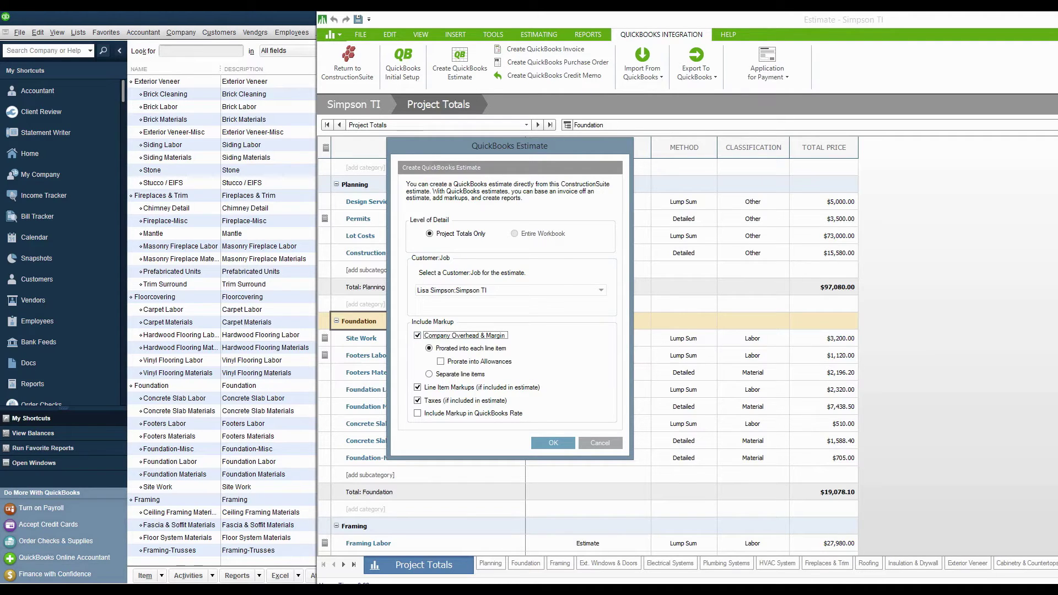
pyautogui.click(428, 374)
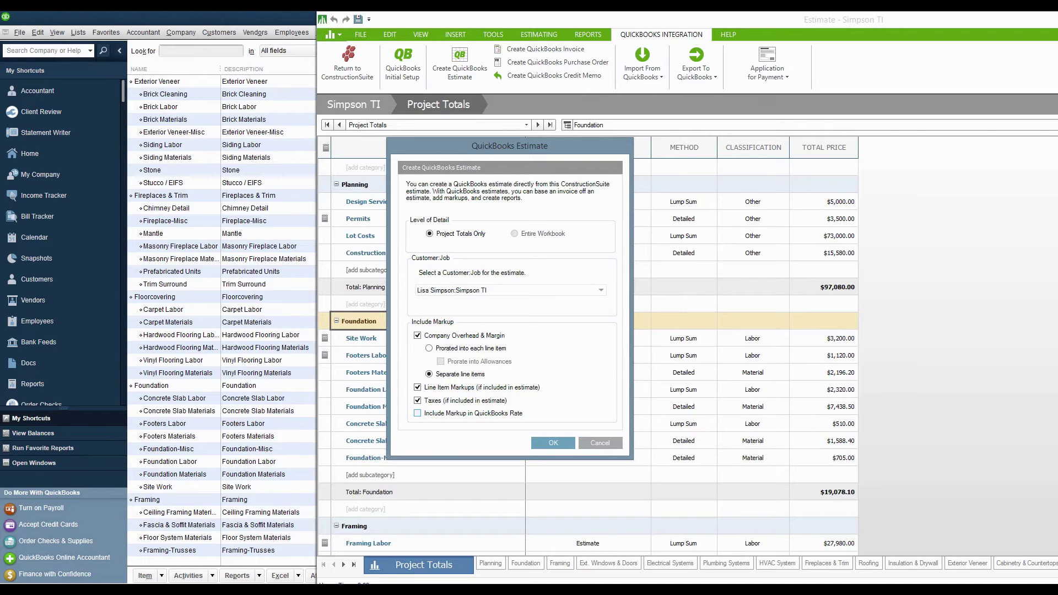
# Exclude line item markups, keep taxes included and markup out of the QuickBooks rate, and create the estimate in QuickBooks.
pyautogui.click(417, 412)
pyautogui.press('space')
pyautogui.click(418, 387)
pyautogui.press('Tab')
pyautogui.press('space')
pyautogui.press('space')
pyautogui.press('Tab')
pyautogui.press('Tab')
pyautogui.press('Return')
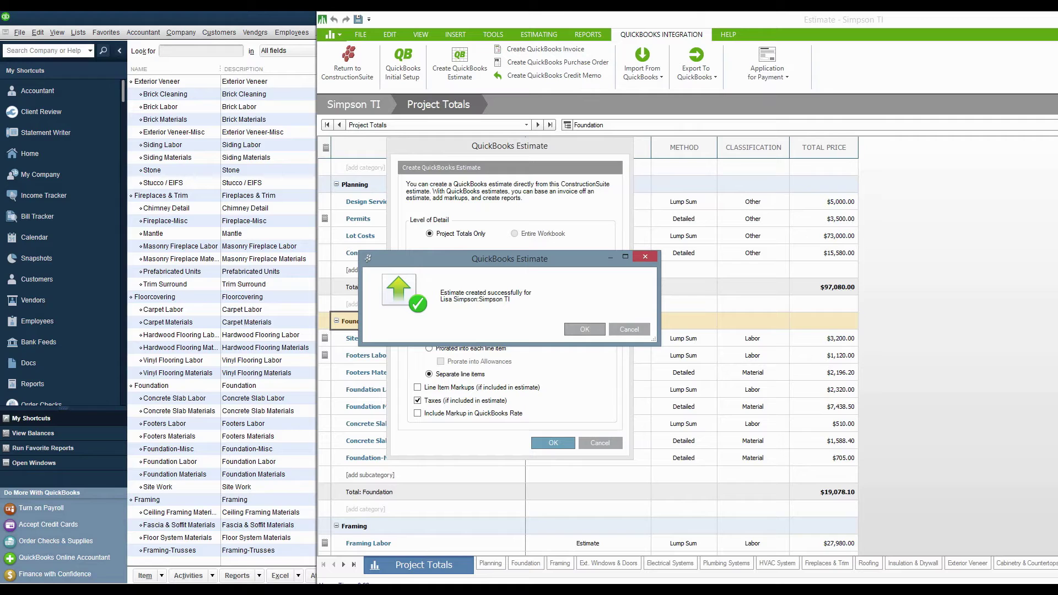
pyautogui.press('Return')
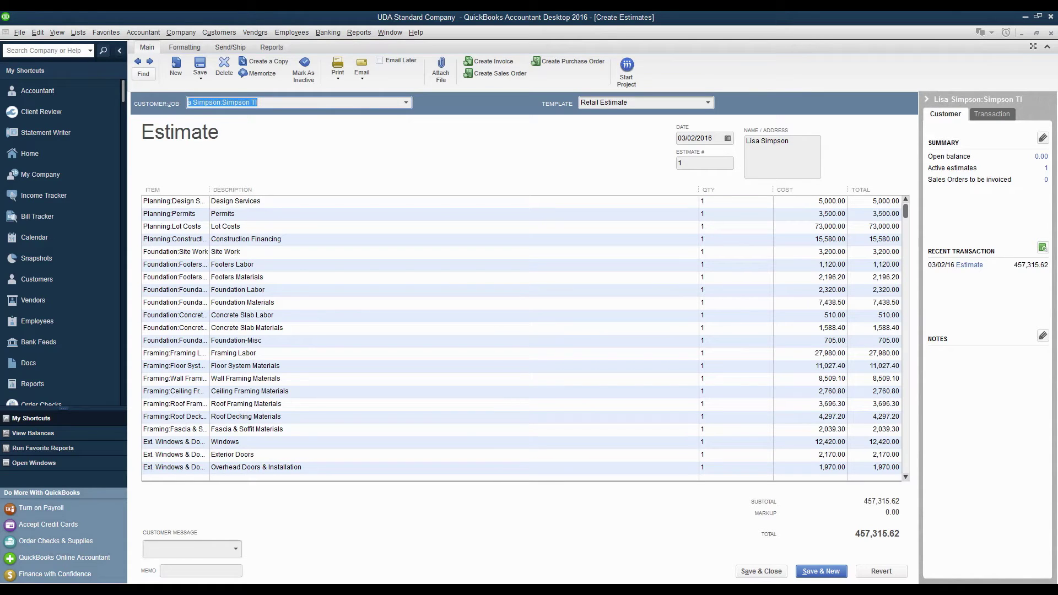
# Examine the line items of the created QuickBooks estimate from Planning through Exterior Veneer and Cabinetry.
pyautogui.scroll(-6, 176, 287)
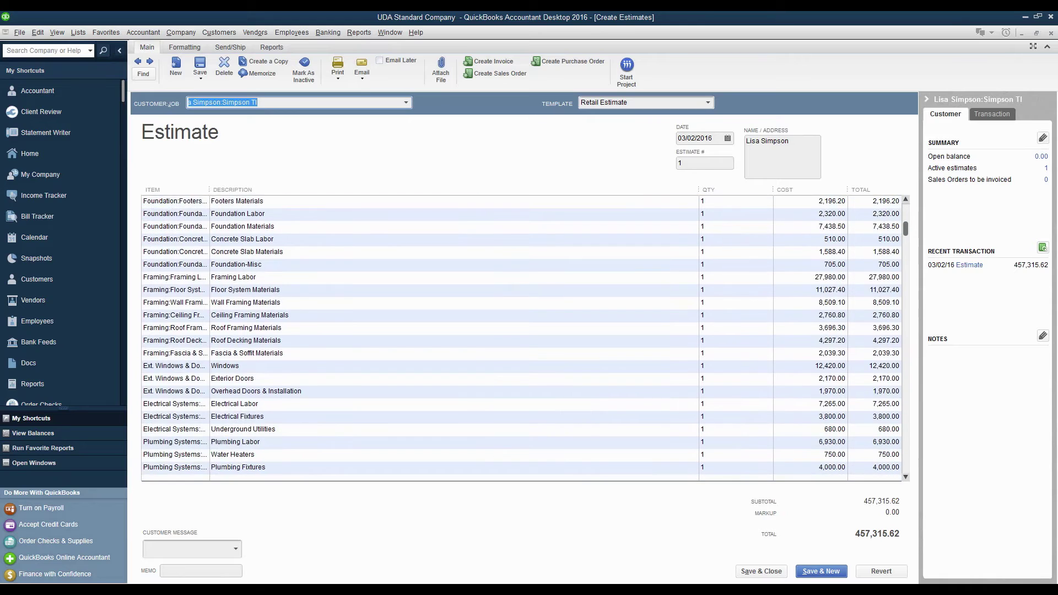
pyautogui.scroll(-5, 177, 275)
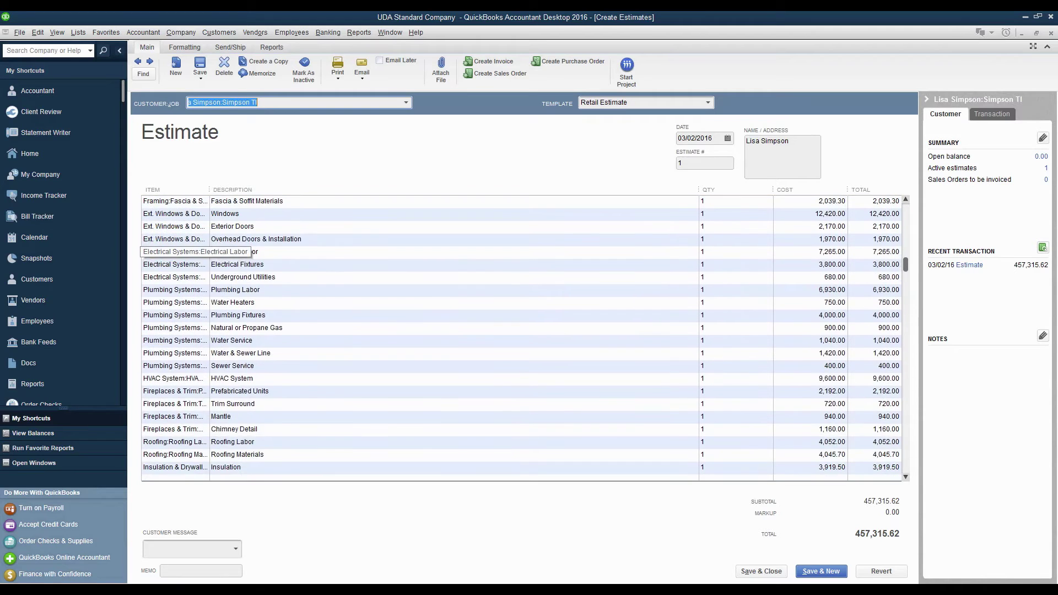
pyautogui.scroll(-3, 176, 270)
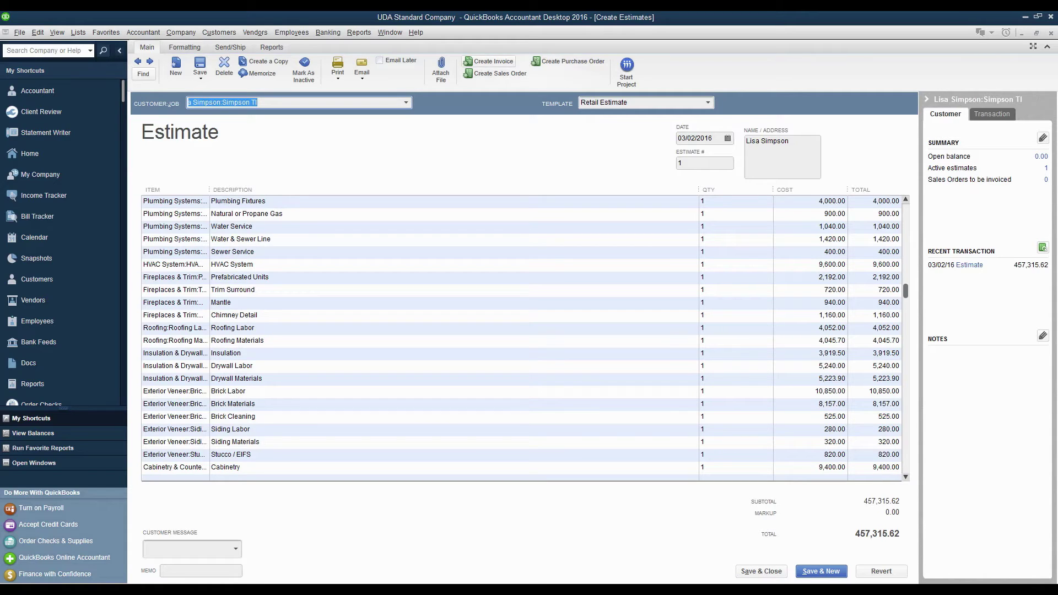
pyautogui.click(493, 61)
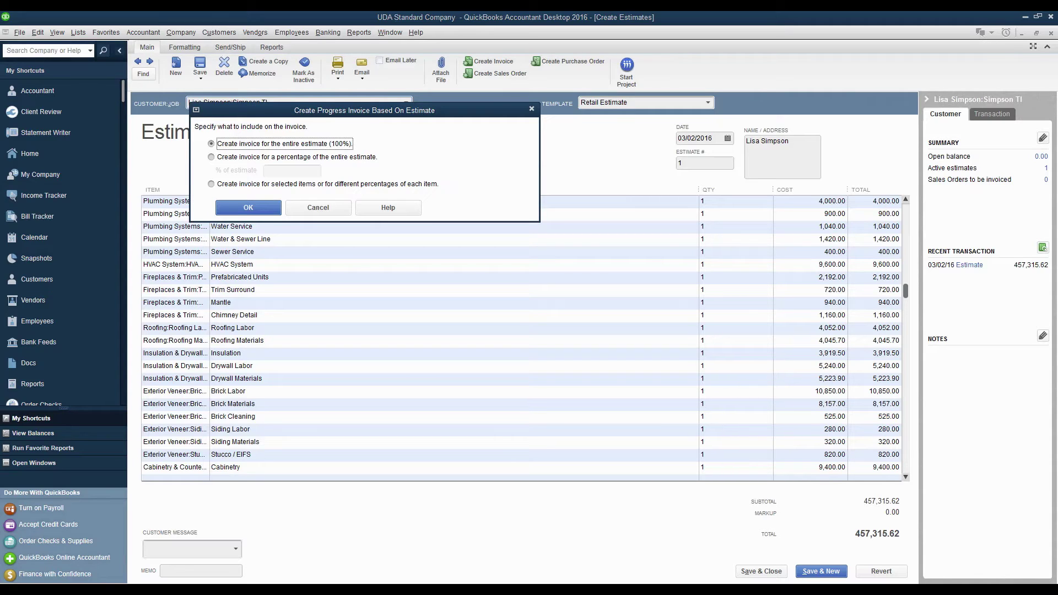
pyautogui.press('Down')
pyautogui.write('10')
pyautogui.press('Tab')
pyautogui.press('Down')
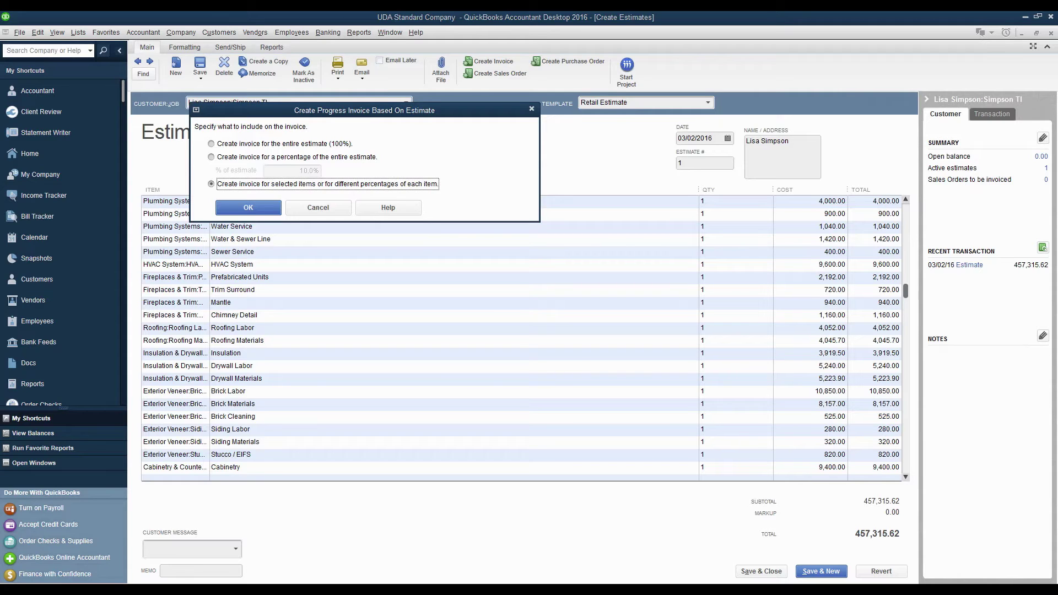
pyautogui.press('Escape')
# Switch back to the ConstructionSuite estimate and start a QuickBooks invoice covering the Planning, Foundation and Framing categories.
pyautogui.hotkey('alt', 'Tab')
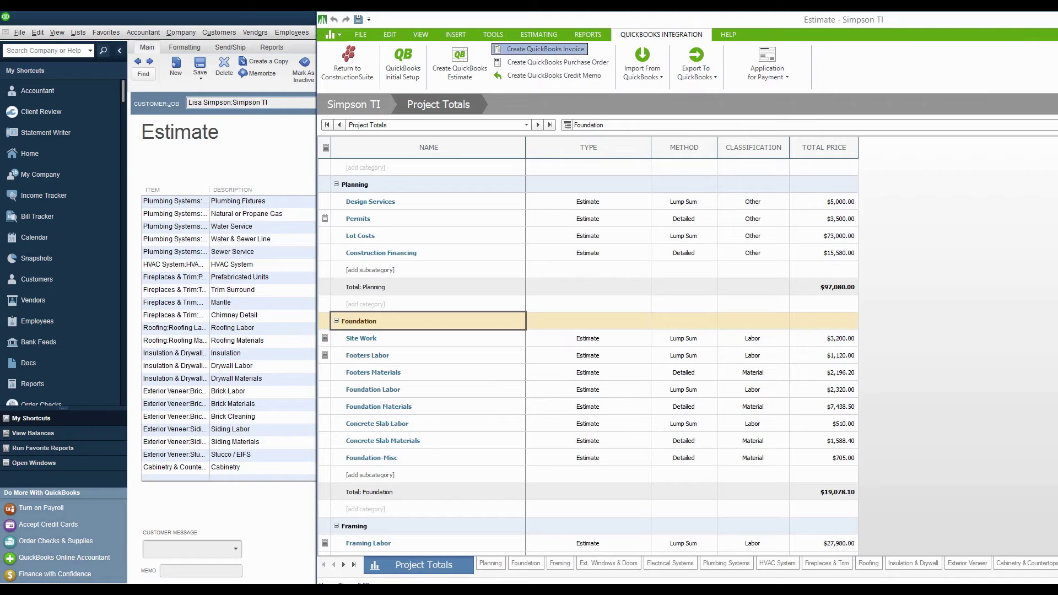
pyautogui.click(543, 49)
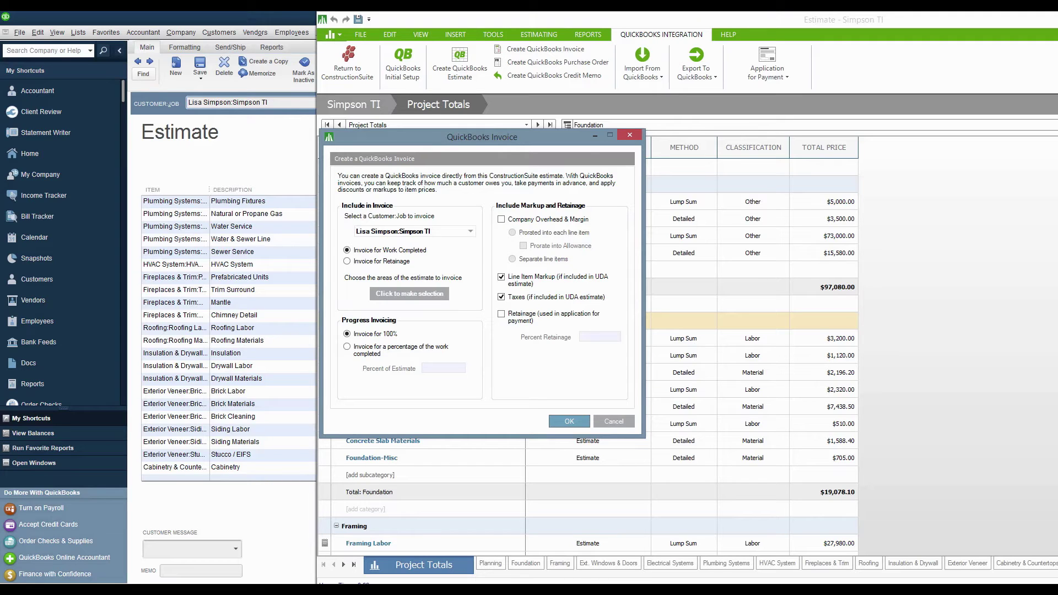
pyautogui.click(409, 293)
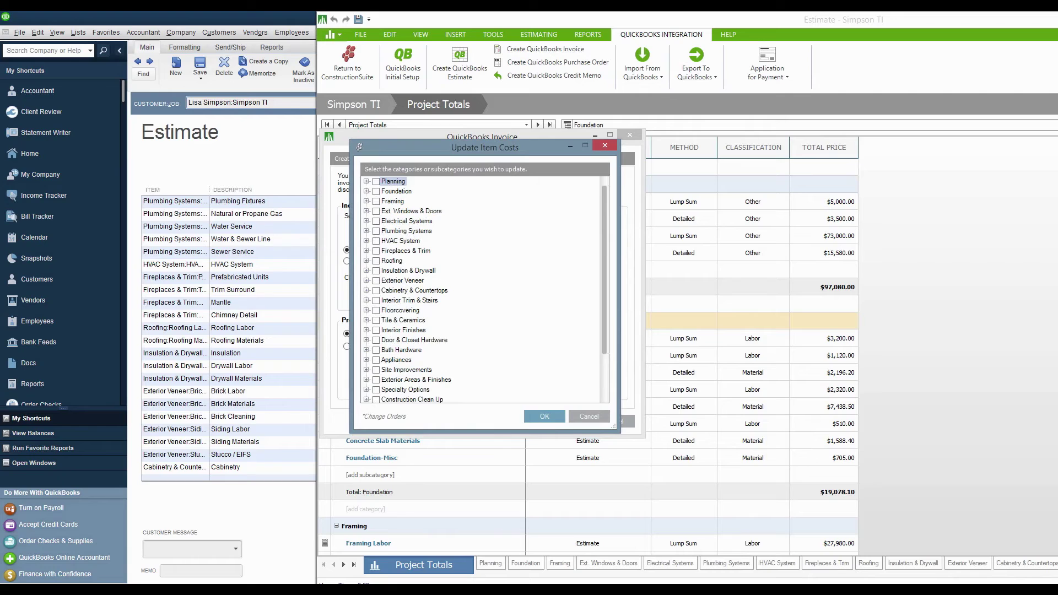
pyautogui.click(375, 181)
pyautogui.click(376, 192)
pyautogui.click(375, 201)
pyautogui.press('Return')
# Invoice 50 percent of the work completed with 10 percent retainage, and create the invoice in QuickBooks.
pyautogui.click(346, 347)
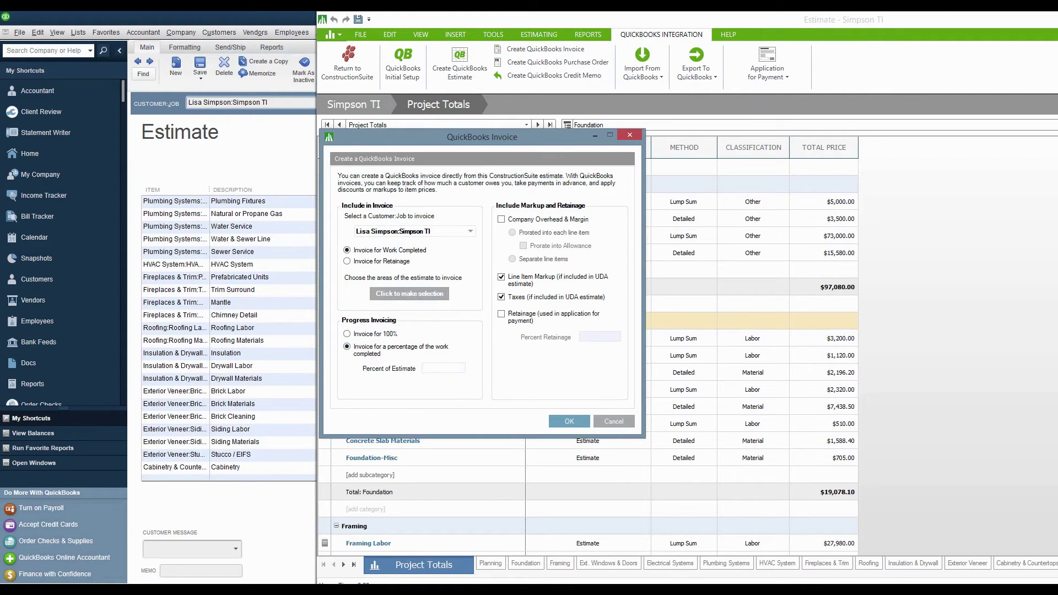
pyautogui.write('50')
pyautogui.click(501, 313)
pyautogui.click(600, 337)
pyautogui.write('10')
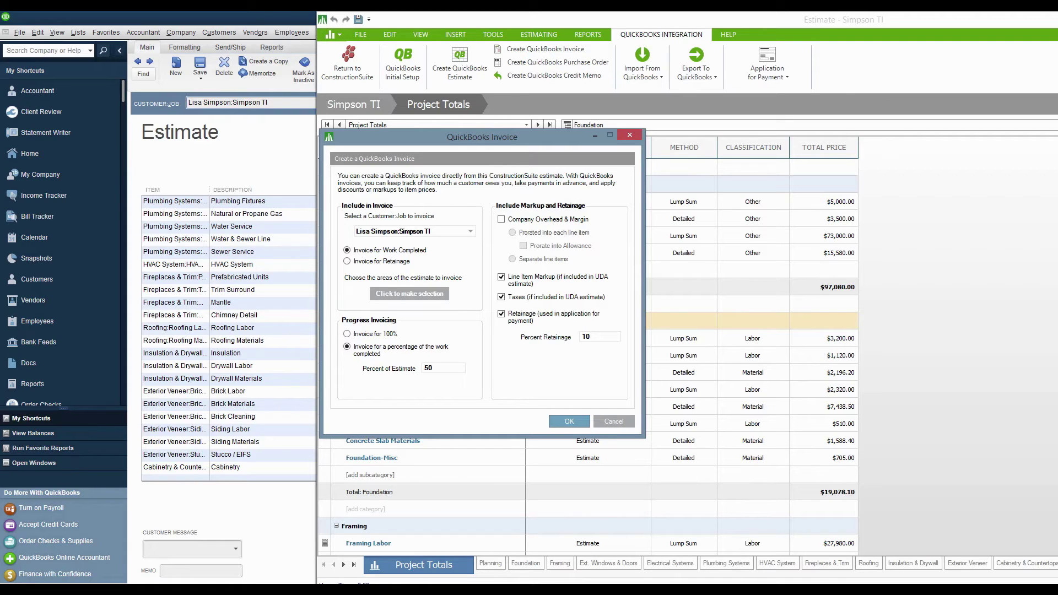
pyautogui.press('Return')
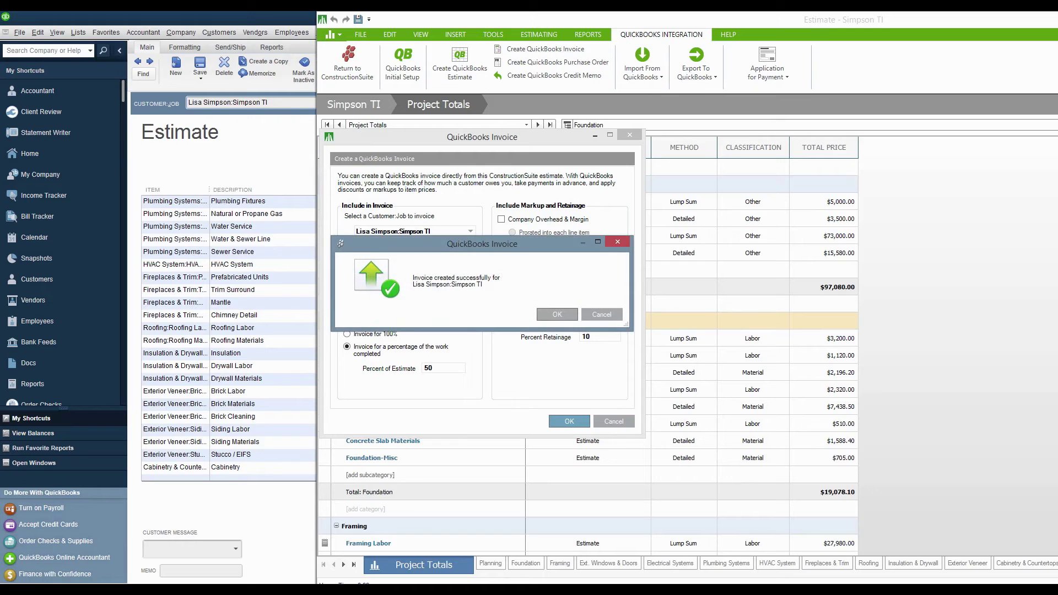
pyautogui.press('Return')
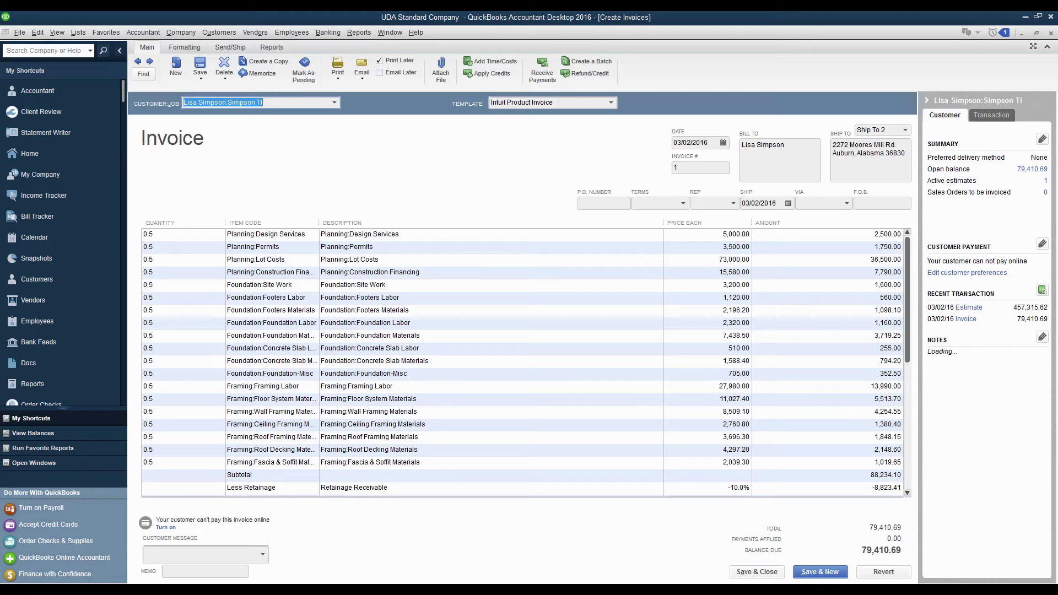
# Check the retainage line on the new invoice, and save and close both the QuickBooks invoice and the estimate.
pyautogui.click(885, 487)
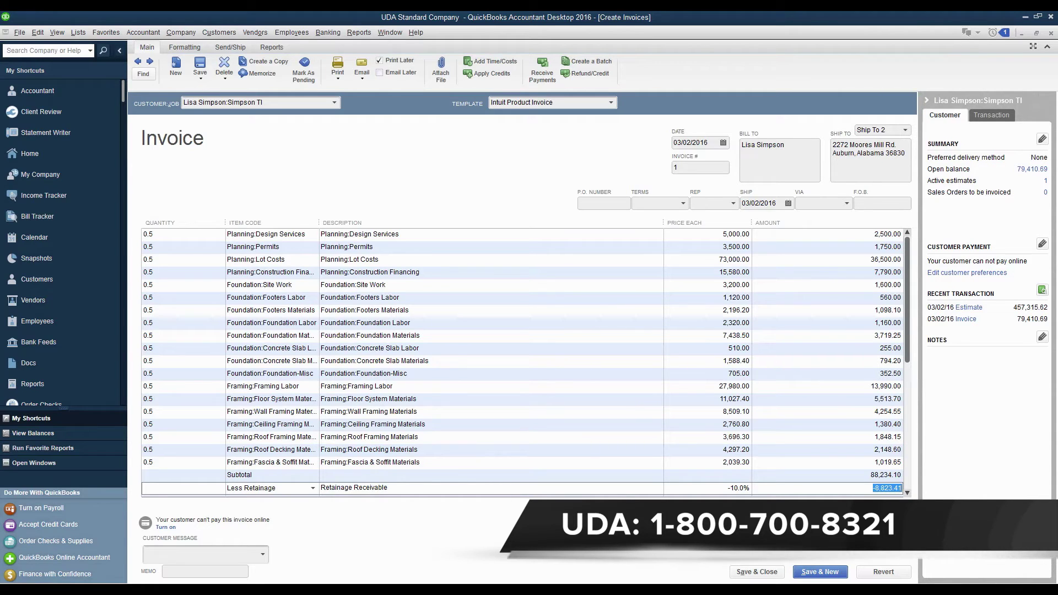
pyautogui.hotkey('alt', 'a')
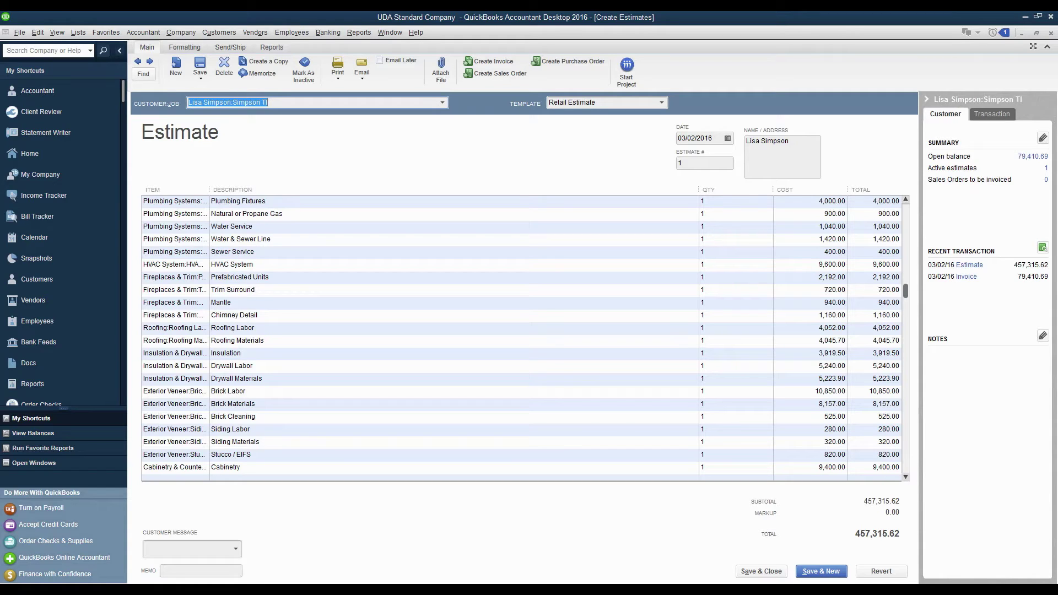
pyautogui.click(761, 571)
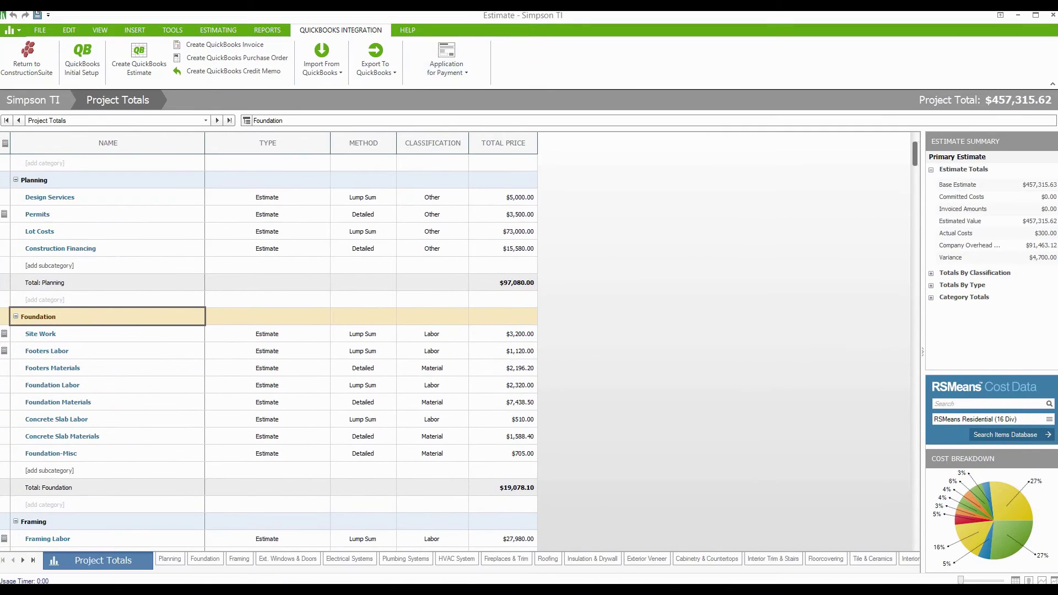
# Start a new Application for Payment from the ConstructionSuite estimate and proceed past the previous applications.
pyautogui.click(447, 65)
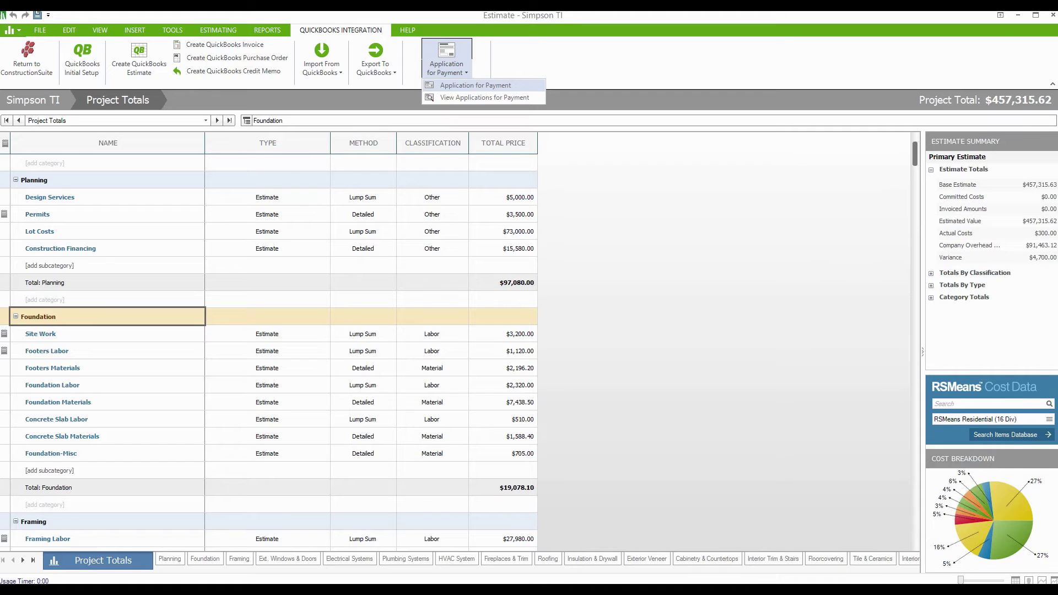
pyautogui.press('Return')
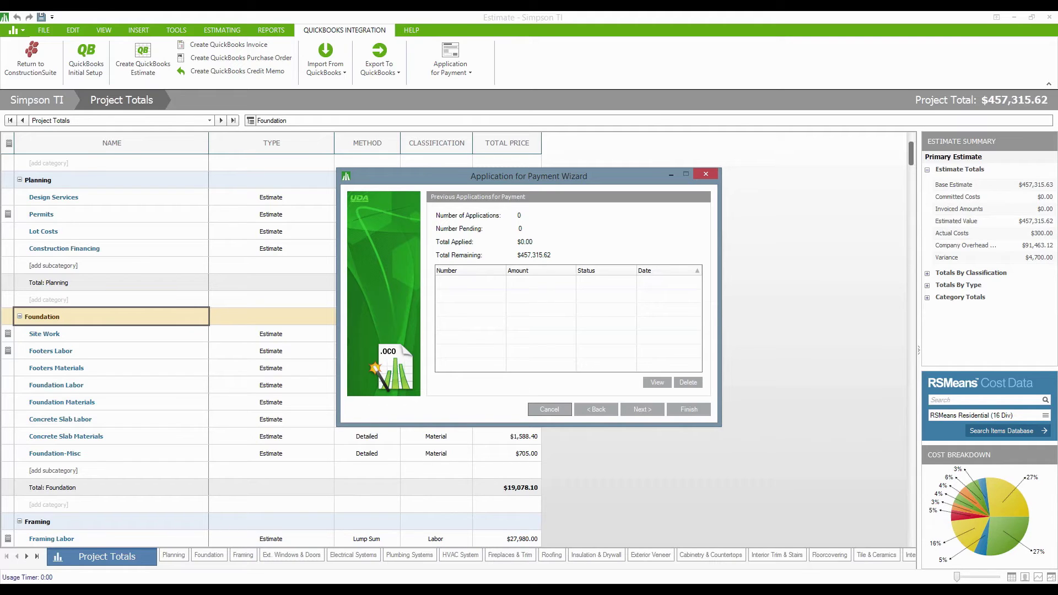
pyautogui.press('Return')
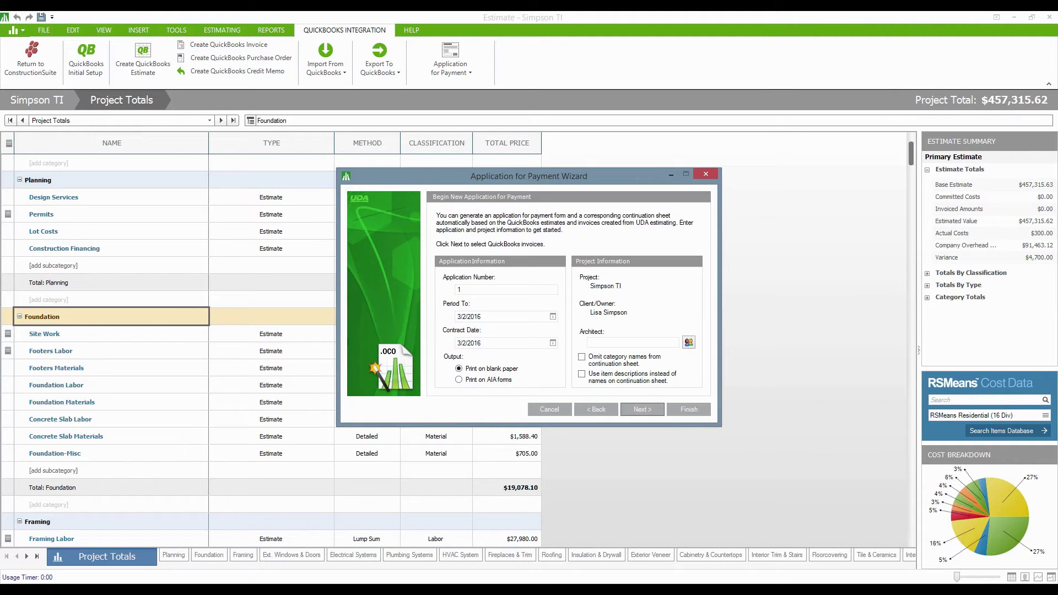
# Set the application's contract date to 2/1/2016 and include the QuickBooks invoice dated 3/2/2016.
pyautogui.hotkey('alt', 'Down')
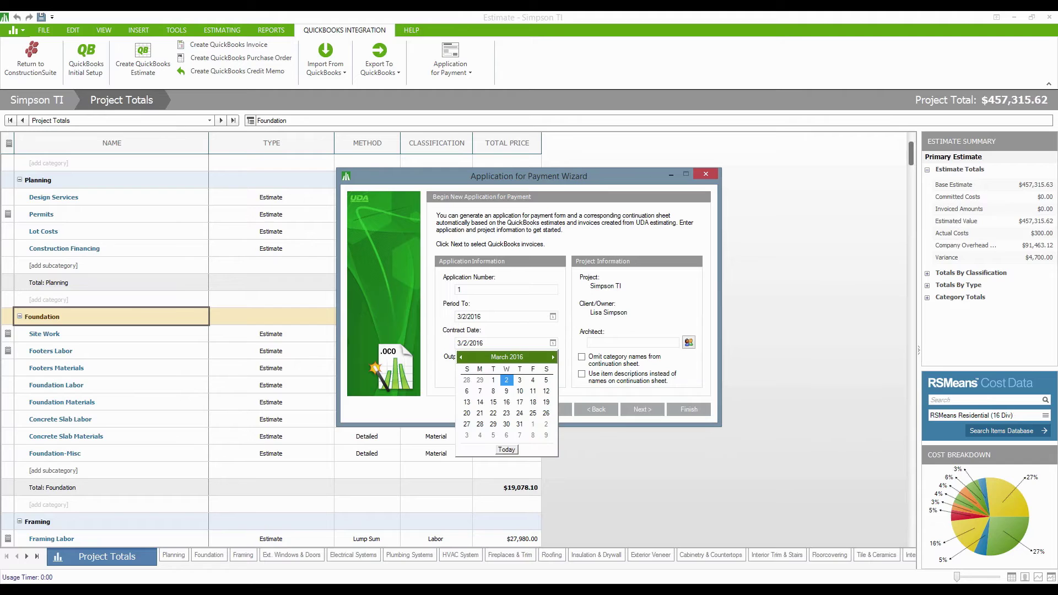
pyautogui.press('pageup')
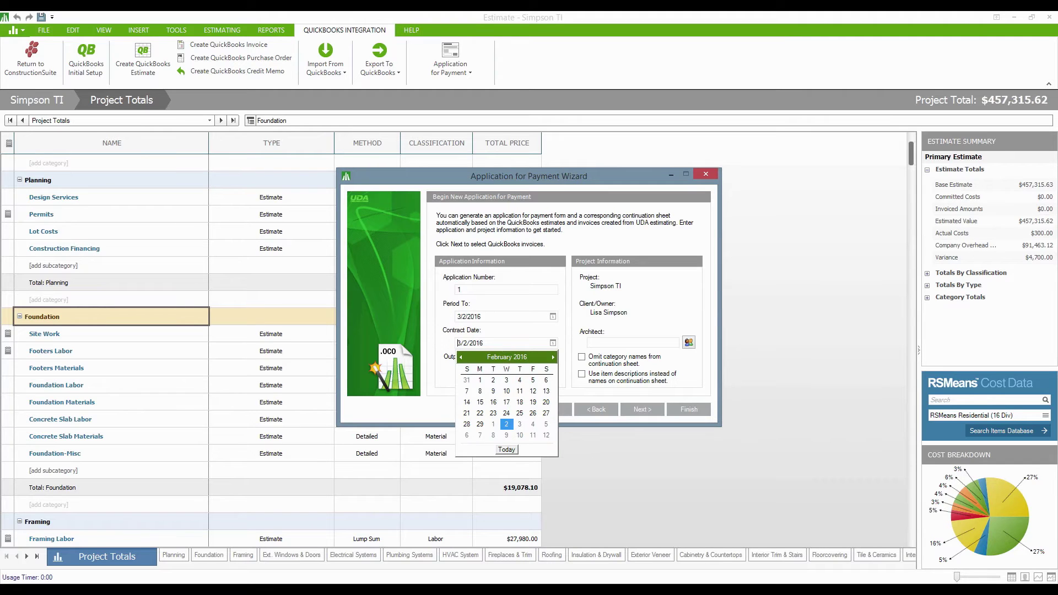
pyautogui.press('Home')
pyautogui.press('Return')
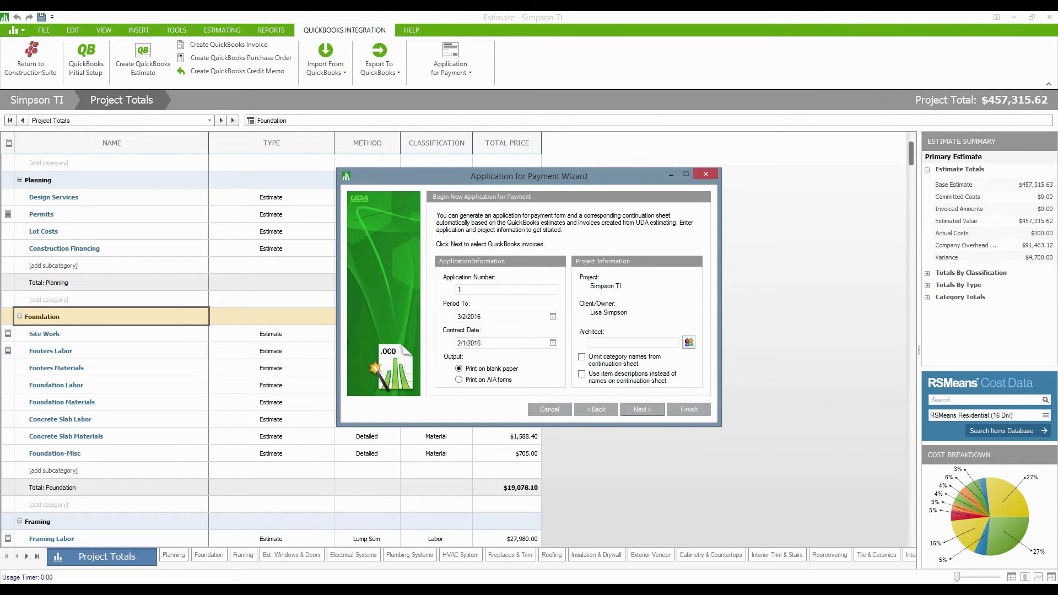
pyautogui.click(642, 409)
pyautogui.click(450, 272)
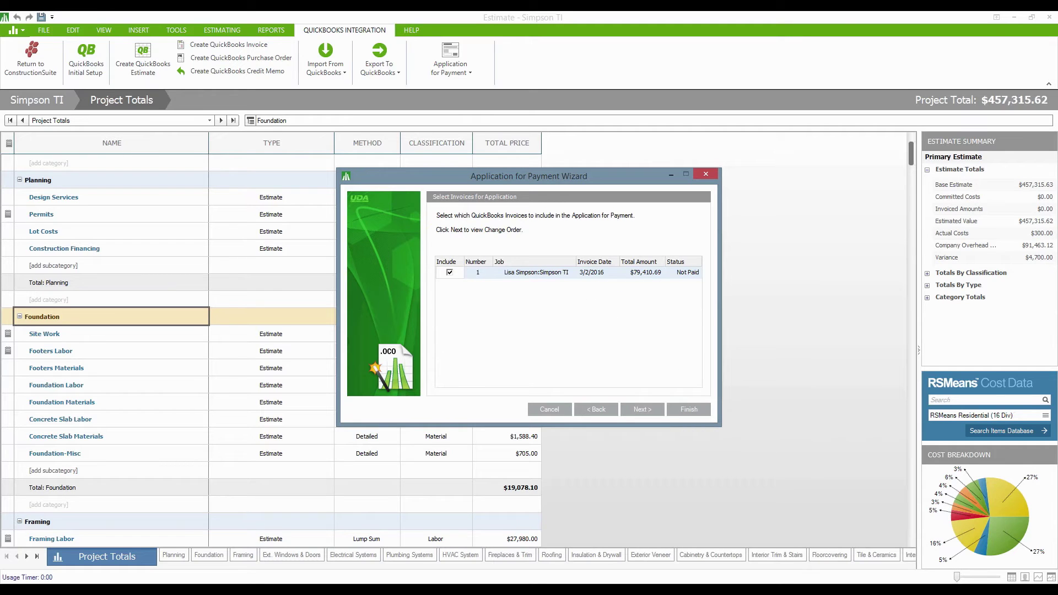
# Generate the Application for Payment without any change orders and review Continuation Sheets 1, 2 and 4.
pyautogui.click(641, 409)
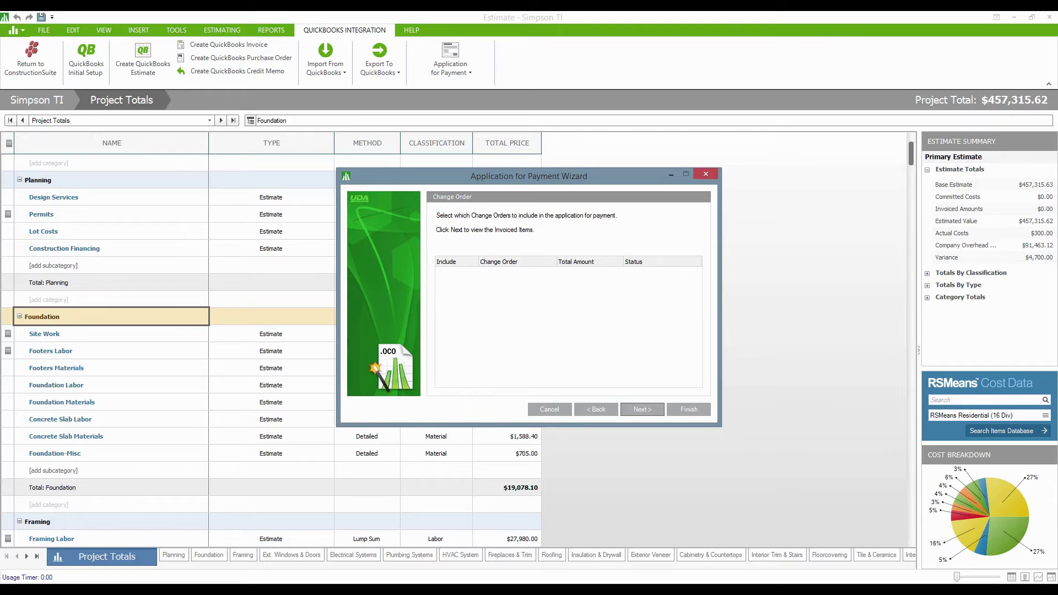
pyautogui.click(642, 409)
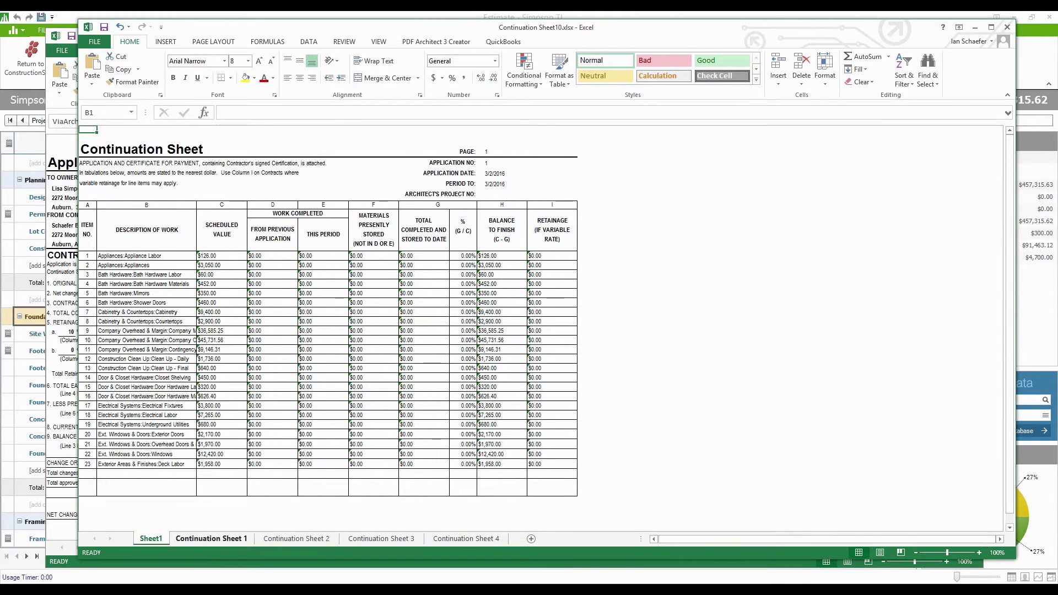
pyautogui.click(211, 538)
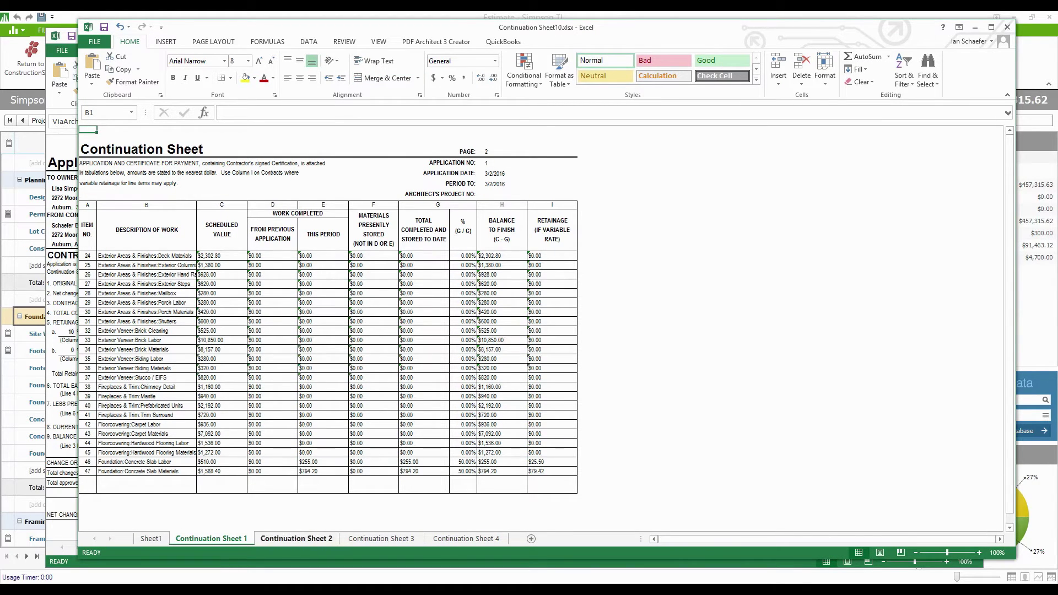
pyautogui.click(296, 538)
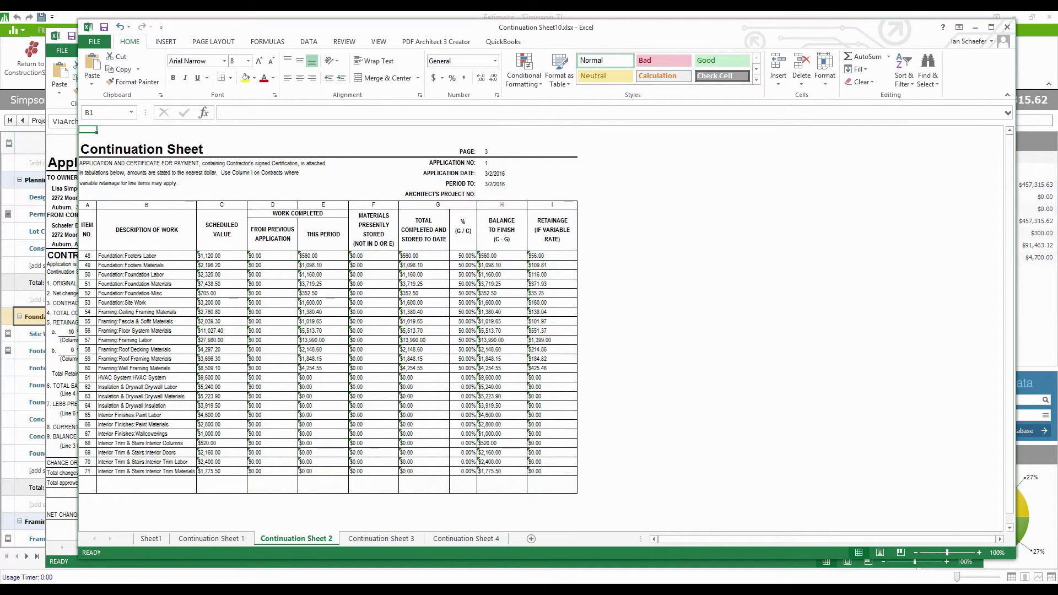
pyautogui.click(466, 538)
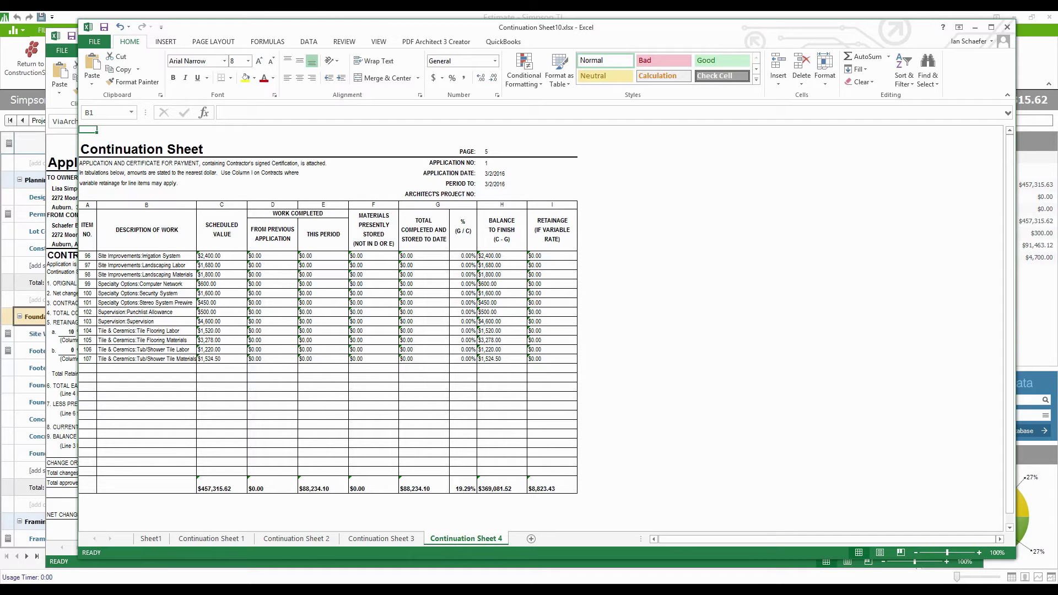
# Close both preview workbooks and finish the wizard, accepting the application as pending.
pyautogui.click(1006, 27)
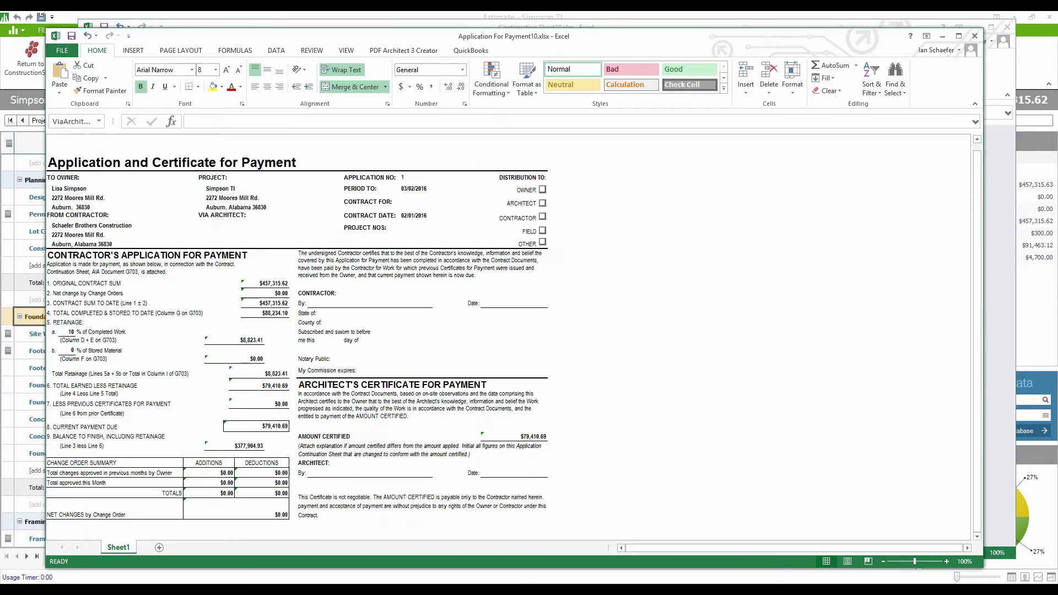
pyautogui.click(975, 35)
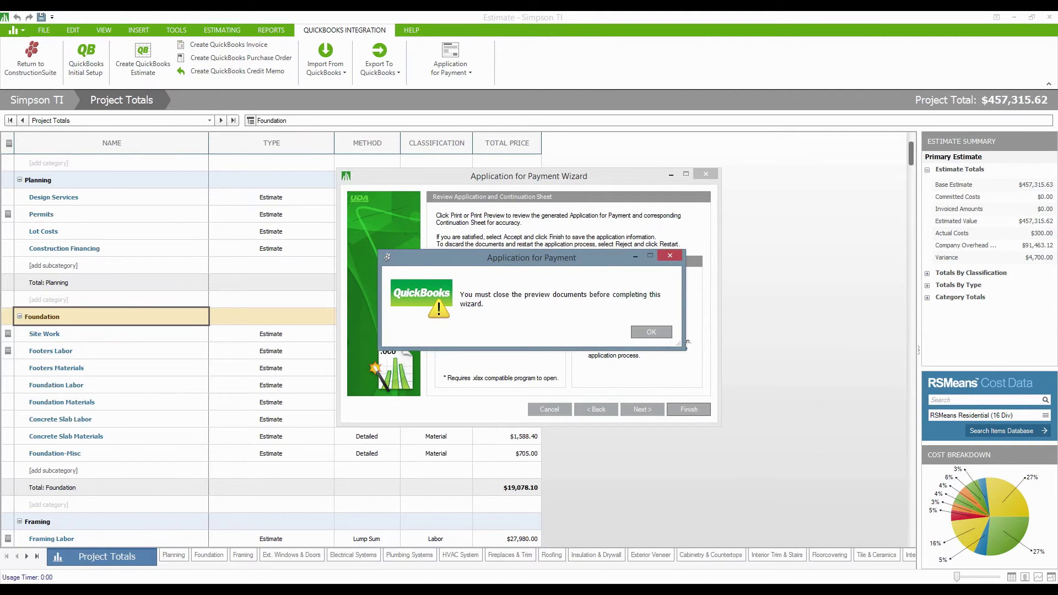
pyautogui.press('Return')
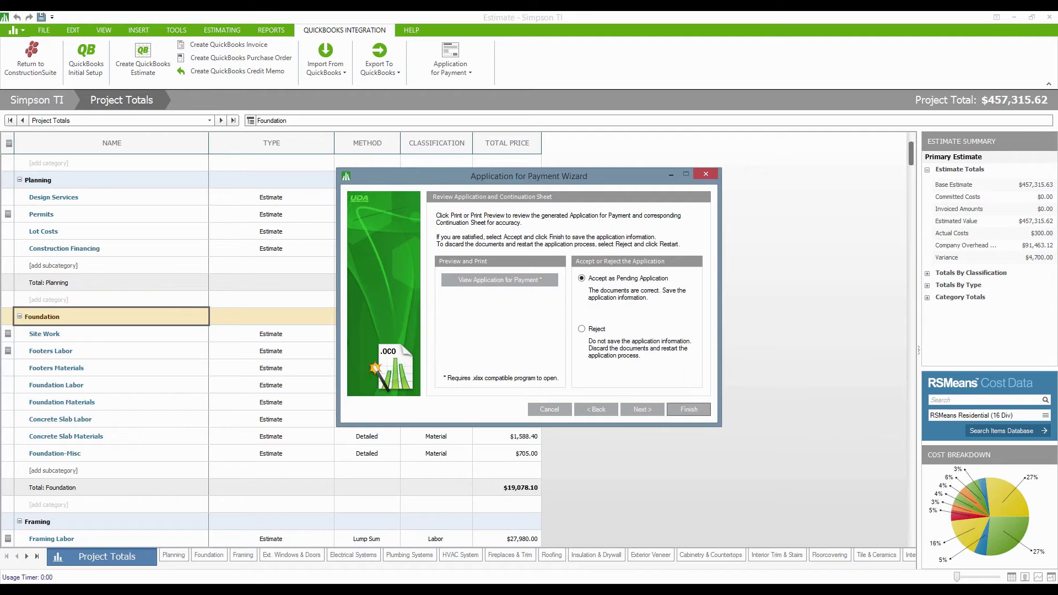
pyautogui.rightClick(147, 589)
pyautogui.press('Escape')
pyautogui.press('Return')
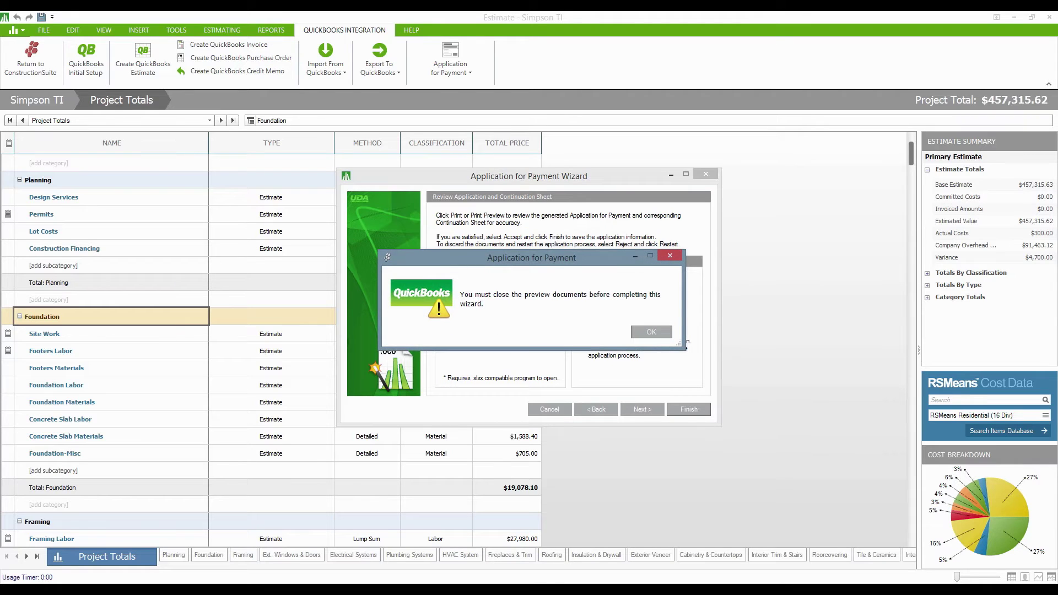
pyautogui.press('Return')
pyautogui.press('Return')
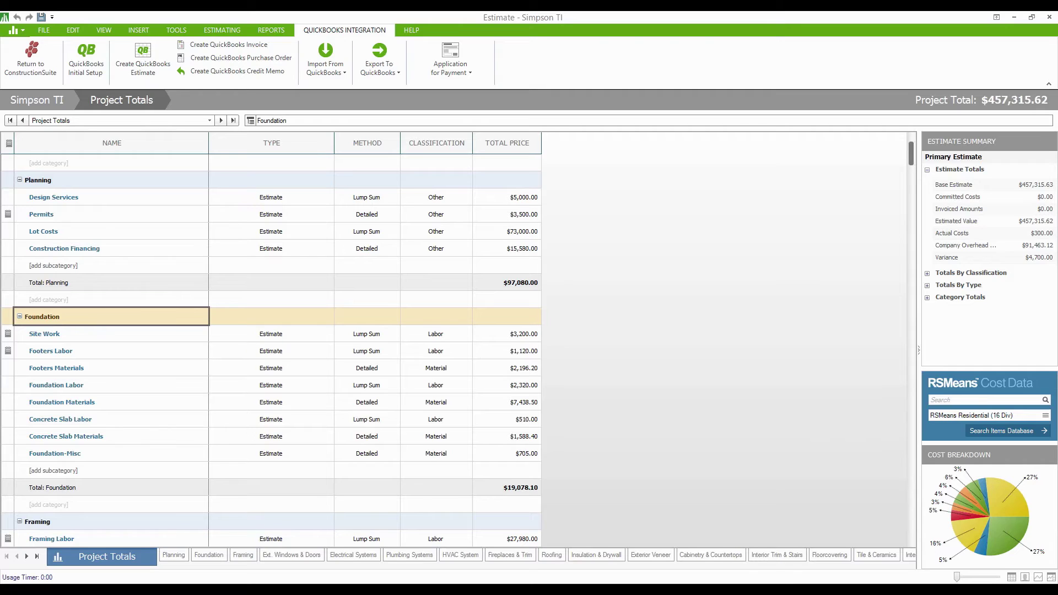
# Import the QuickBooks invoiced amounts into the estimate for all invoice types.
pyautogui.click(325, 63)
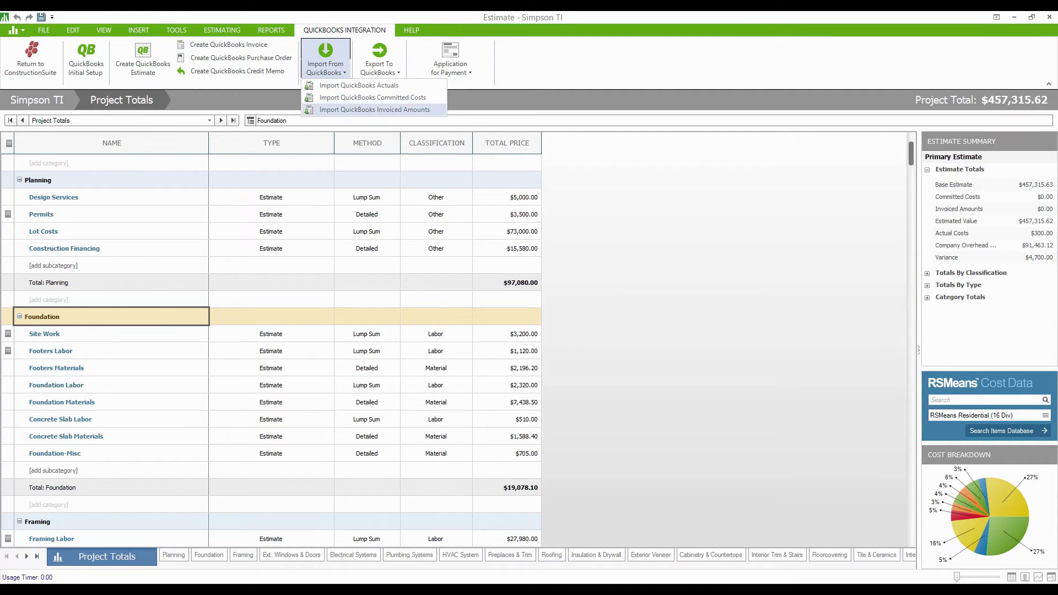
pyautogui.click(375, 109)
pyautogui.click(475, 288)
pyautogui.press('Tab')
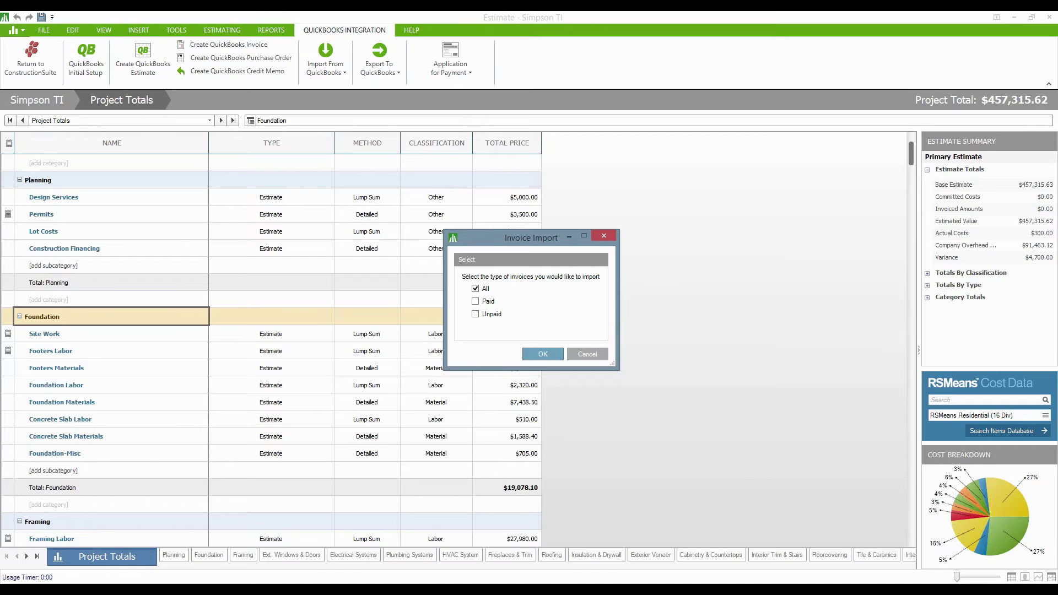
pyautogui.press('Return')
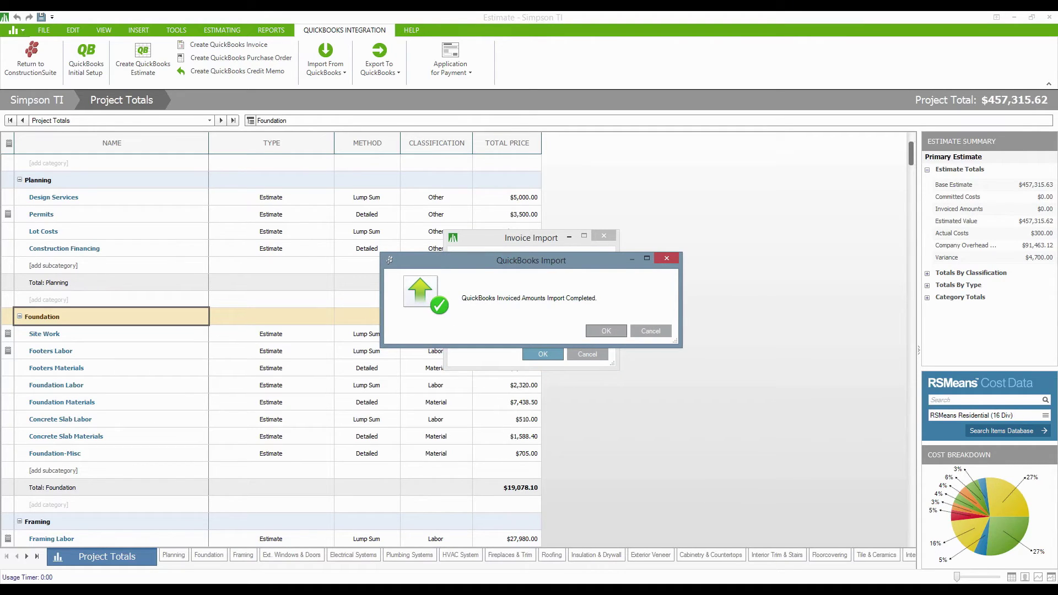
pyautogui.press('Return')
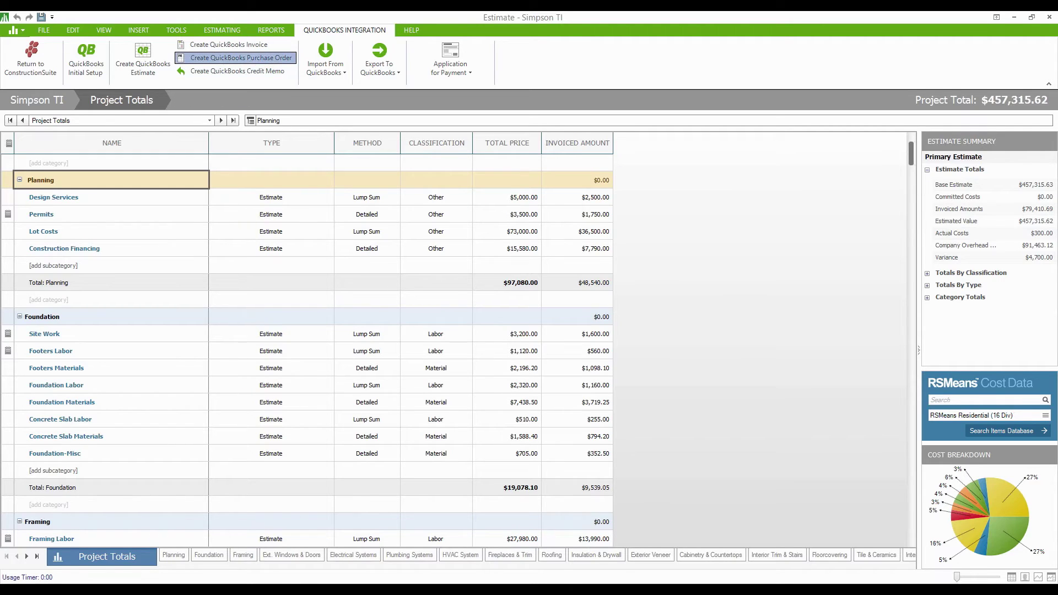
# Start a QuickBooks purchase order filtered by the estimate framework to the Framing category only.
pyautogui.click(240, 58)
pyautogui.click(240, 57)
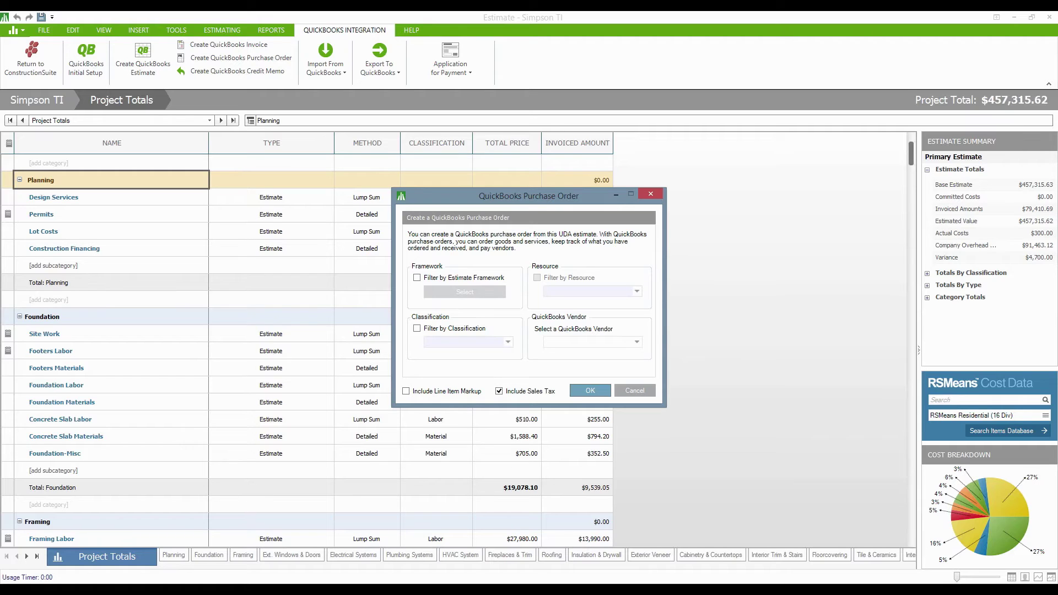
pyautogui.click(417, 278)
pyautogui.click(464, 292)
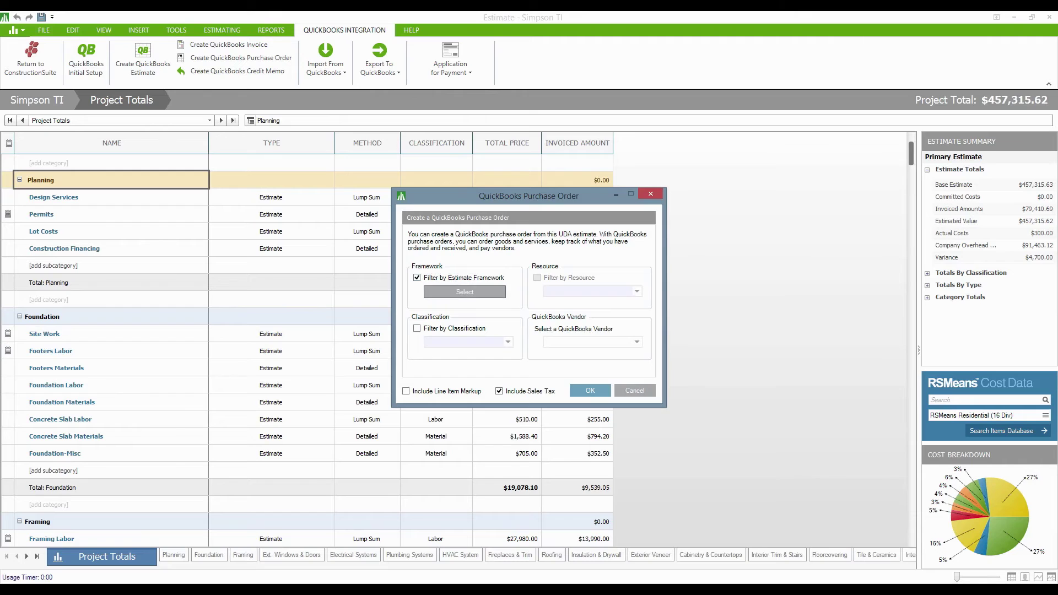
pyautogui.click(422, 215)
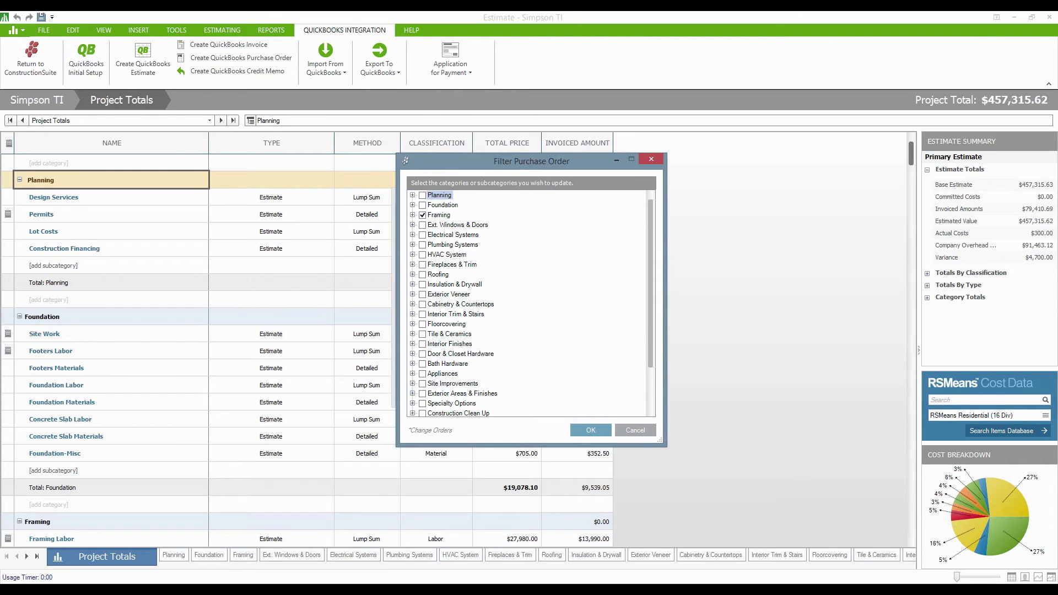
pyautogui.press('Return')
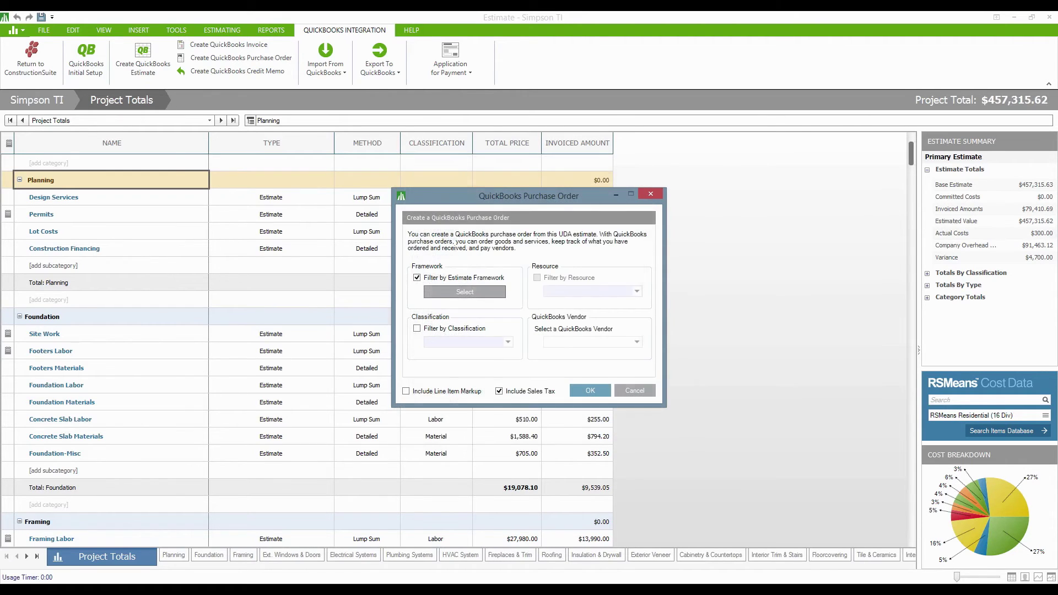
# Choose Ajax Supply as the vendor, create the purchase order in QuickBooks, and close the purchase order dialog.
pyautogui.click(636, 341)
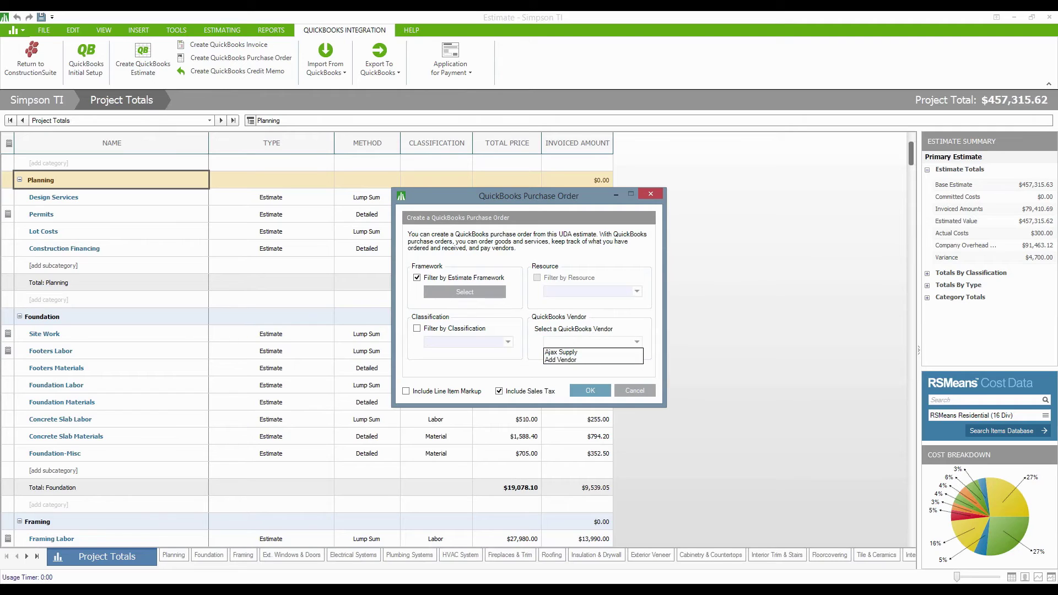
pyautogui.press('Return')
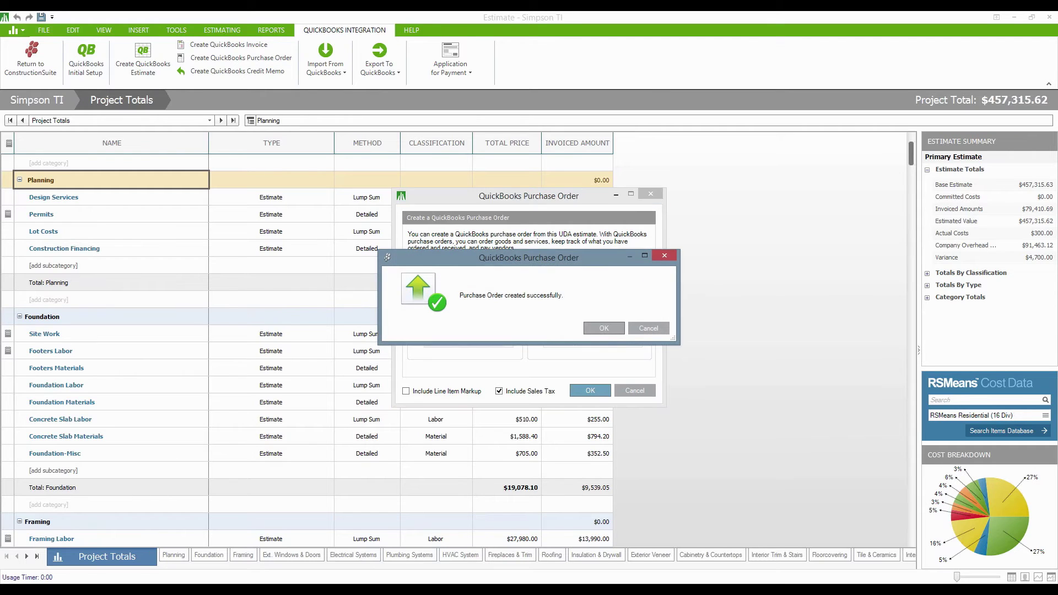
pyautogui.press('Return')
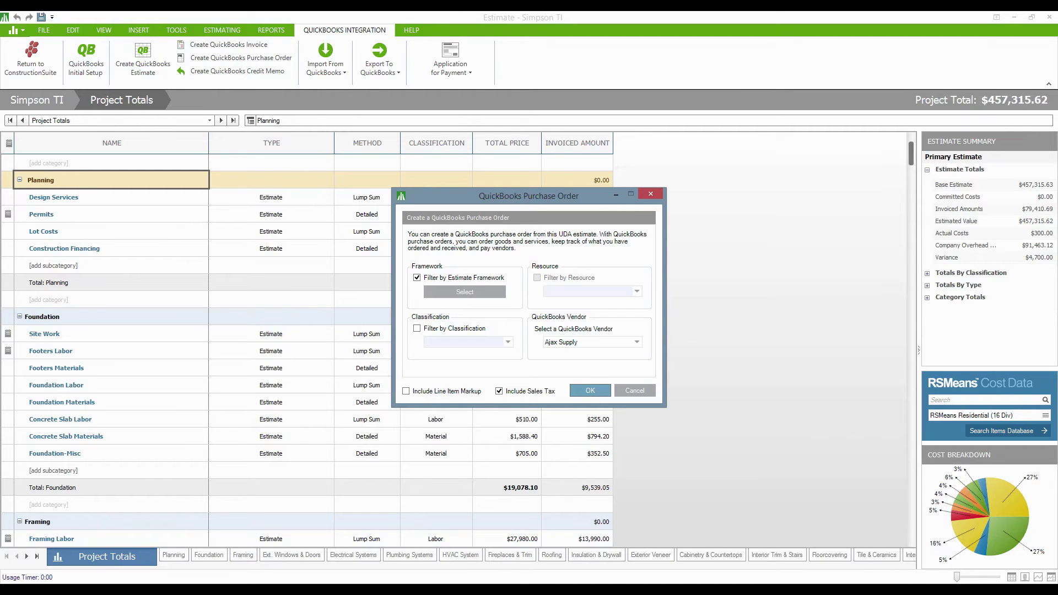
pyautogui.press('Escape')
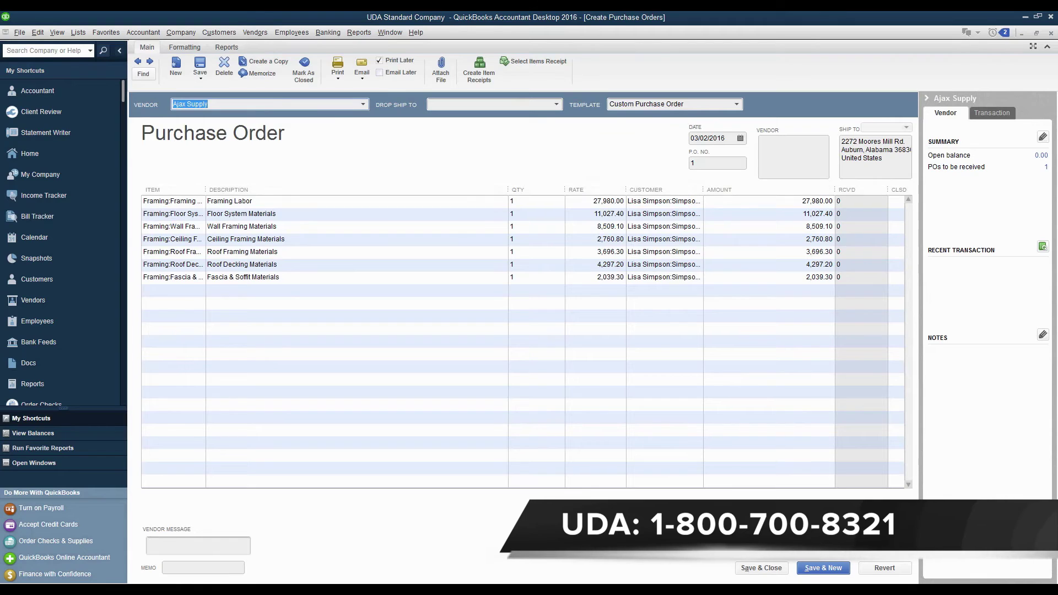
# In QuickBooks, widen the purchase order's Item column to read the full item names, and close the purchase order and Item List.
pyautogui.moveTo(206, 189); pyautogui.dragTo(268, 190)
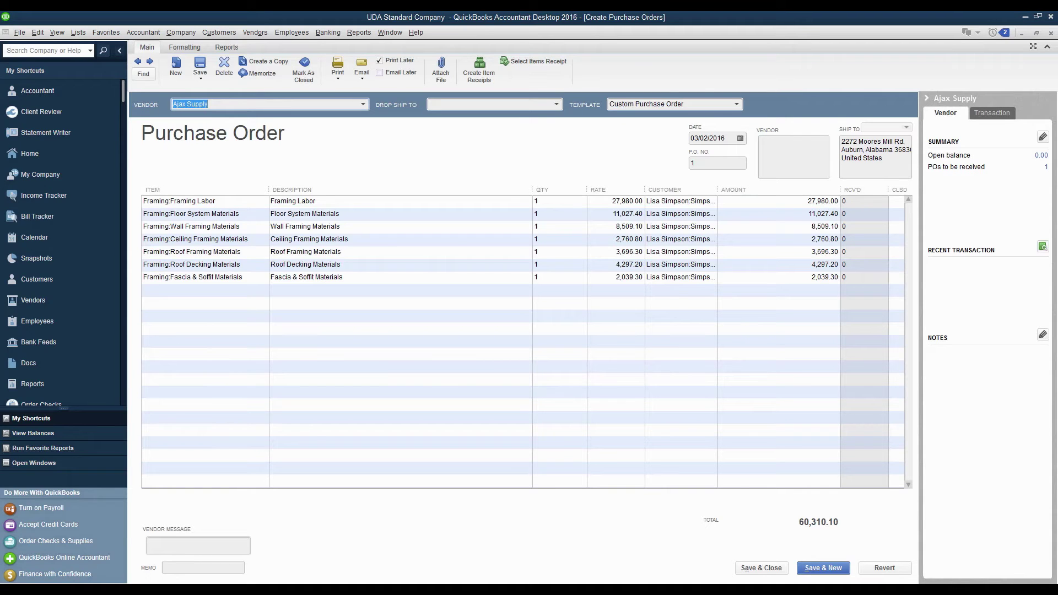
pyautogui.press('Escape')
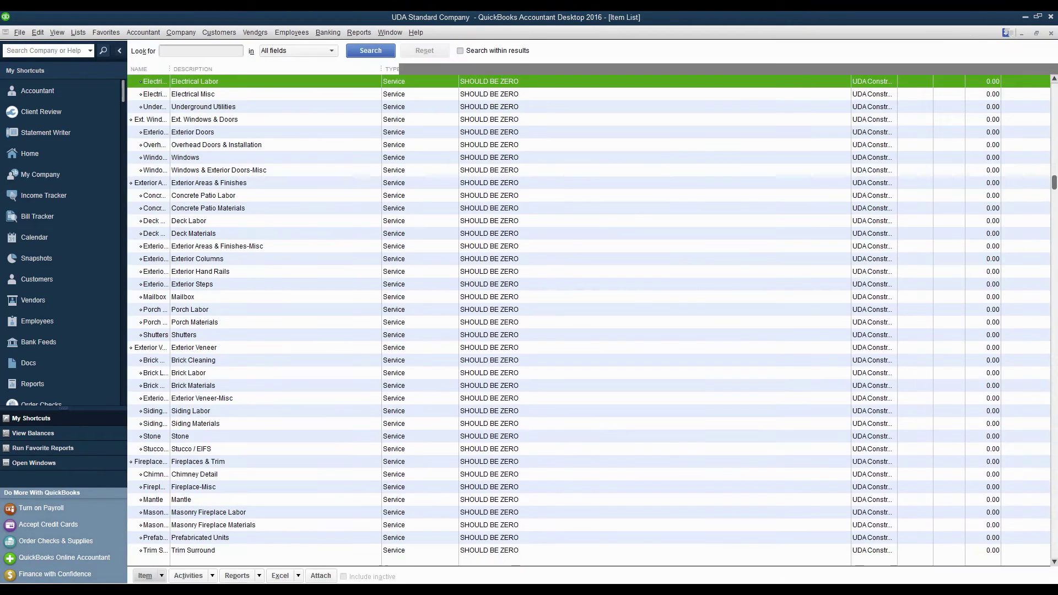
pyautogui.press('Escape')
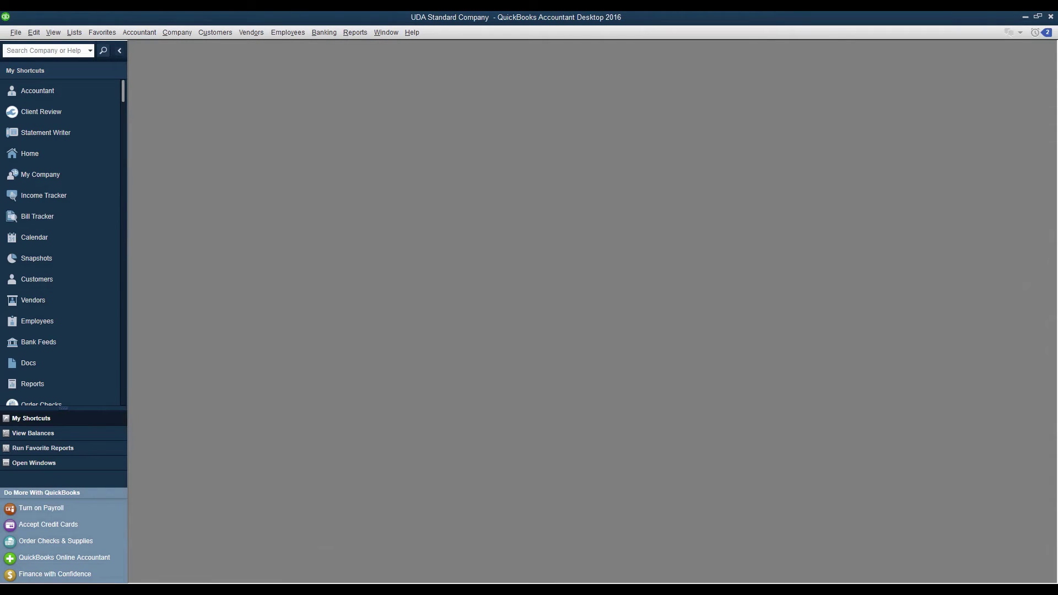
# Examine the project job's transactions in the Customer Center, and close the blank purchase order form.
pyautogui.click(215, 32)
pyautogui.click(220, 47)
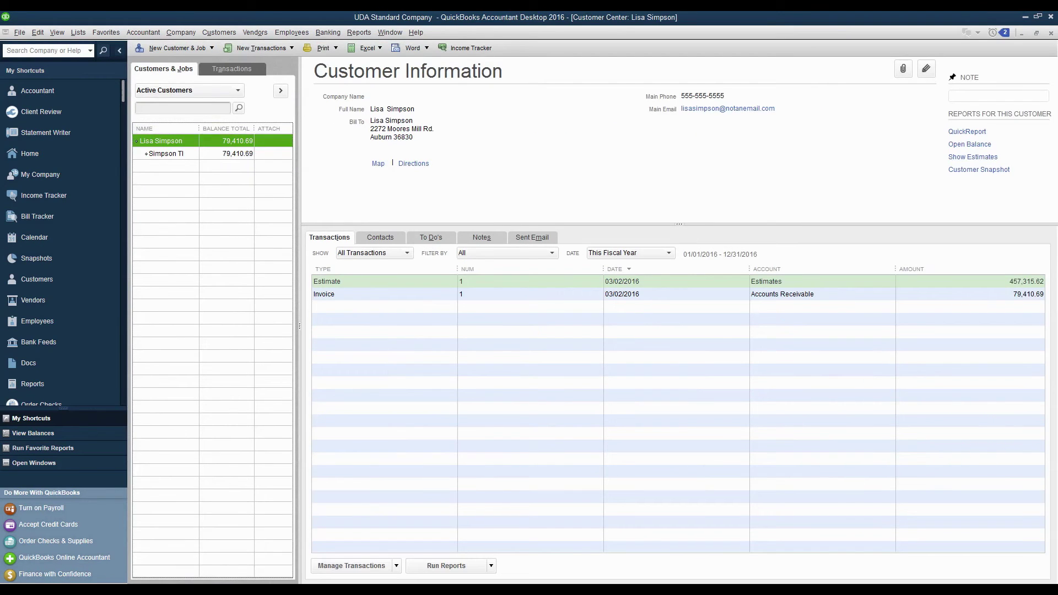
pyautogui.click(165, 153)
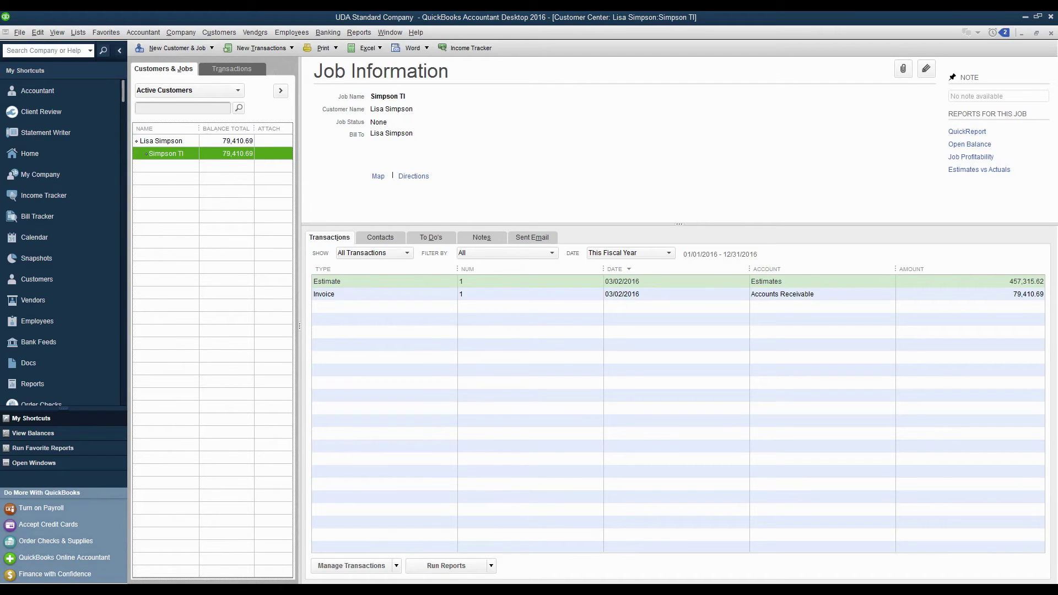
pyautogui.press('Tab')
pyautogui.press('Tab')
pyautogui.hotkey('alt', 'n')
pyautogui.press('Escape')
pyautogui.press('Escape')
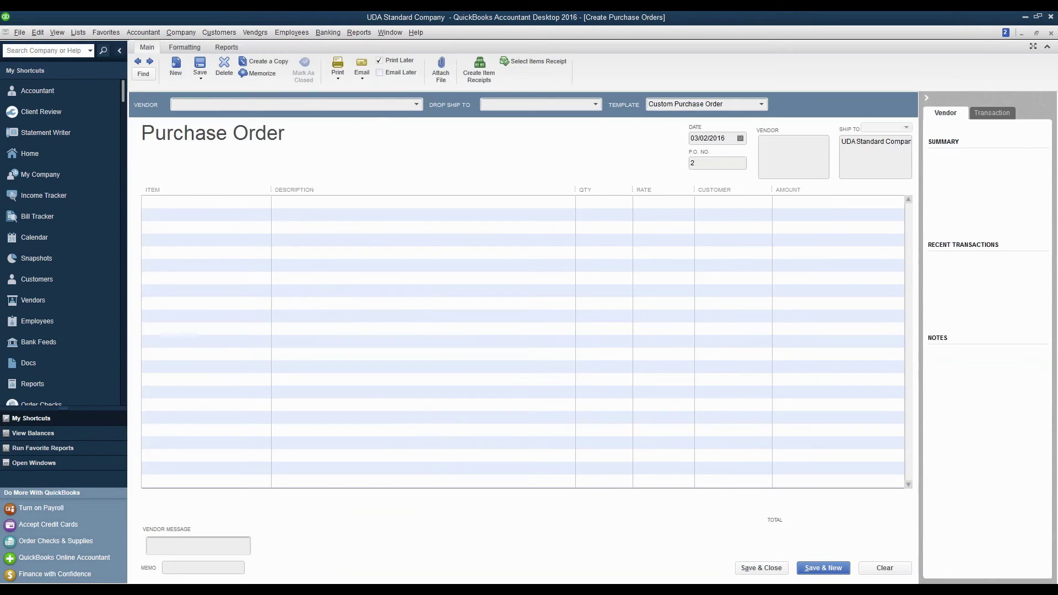
pyautogui.hotkey('alt', 'a')
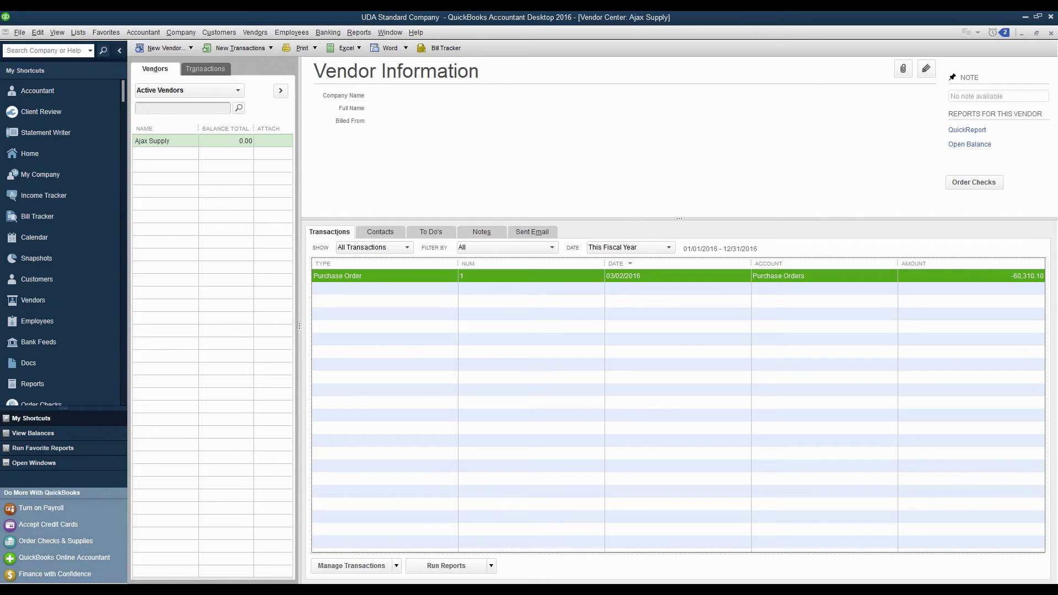
# Start a new vendor bill and choose Ajax Supply as its vendor.
pyautogui.click(159, 140)
pyautogui.hotkey('alt', 'o')
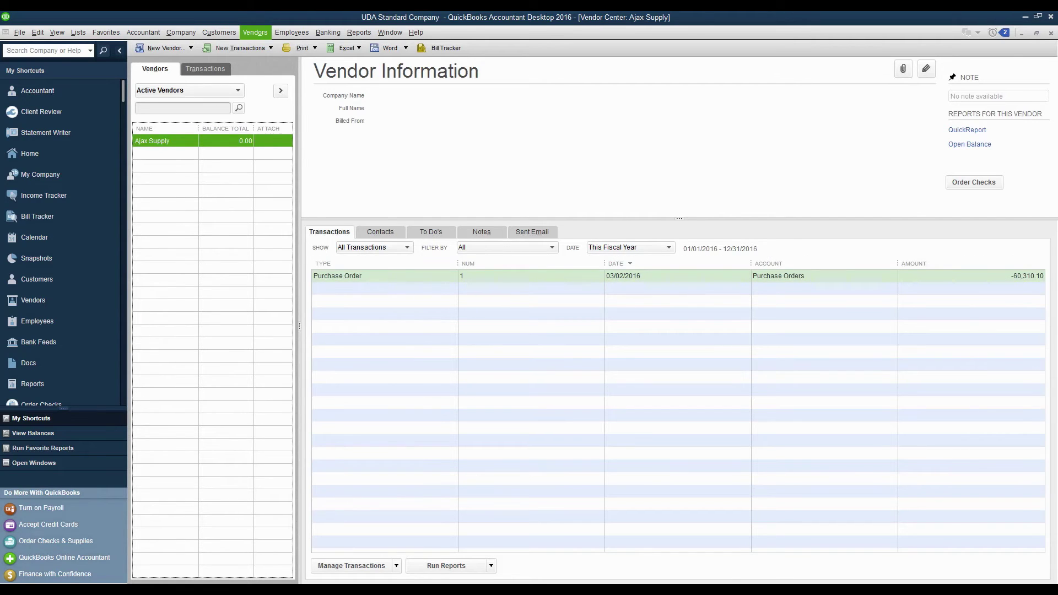
pyautogui.press('Down')
pyautogui.press('Down')
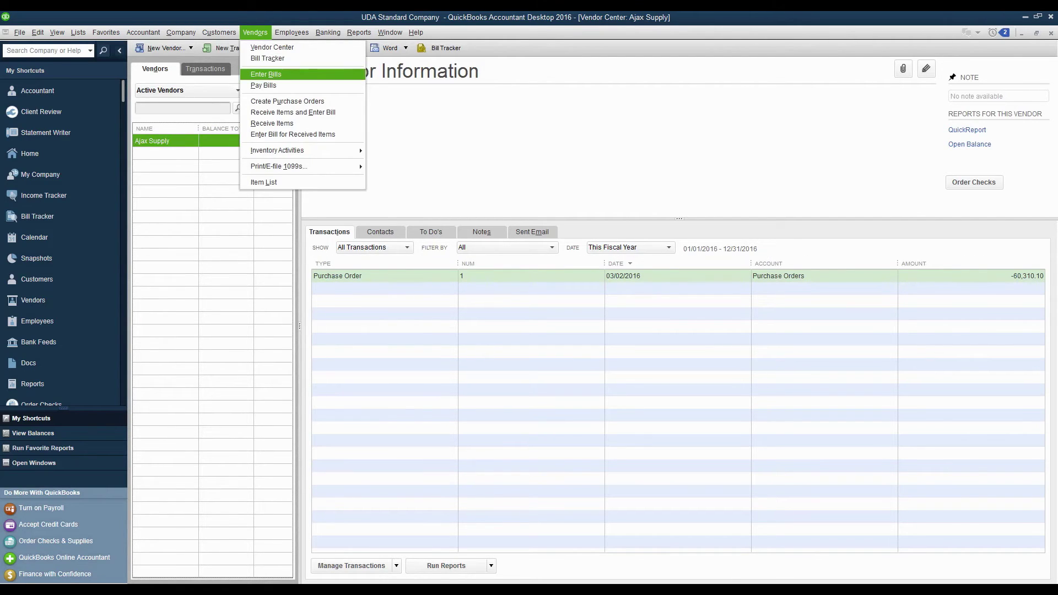
pyautogui.press('Escape')
pyautogui.press('Escape')
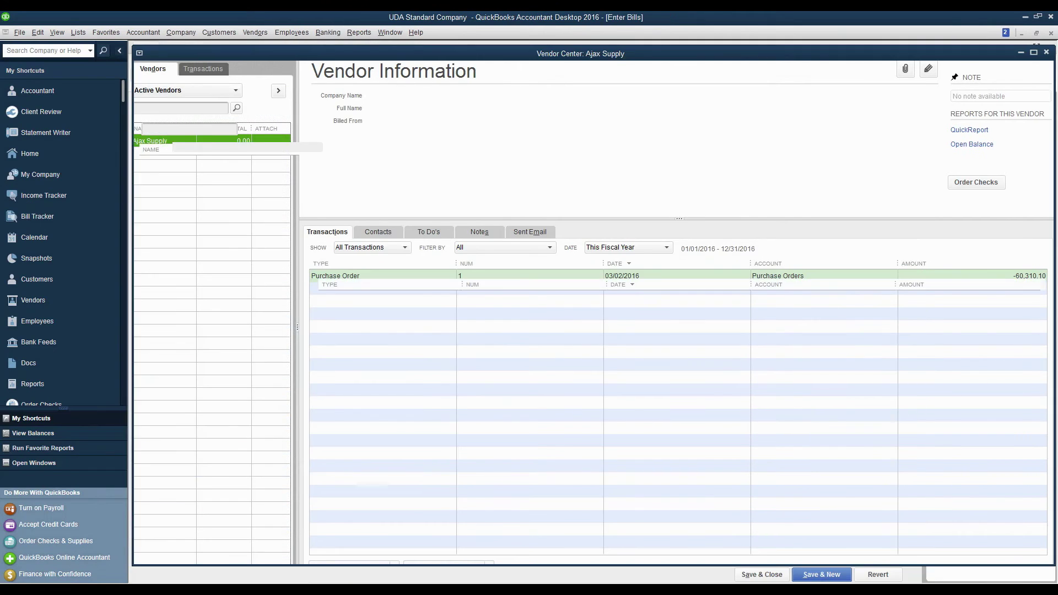
pyautogui.hotkey('alt', 'Down')
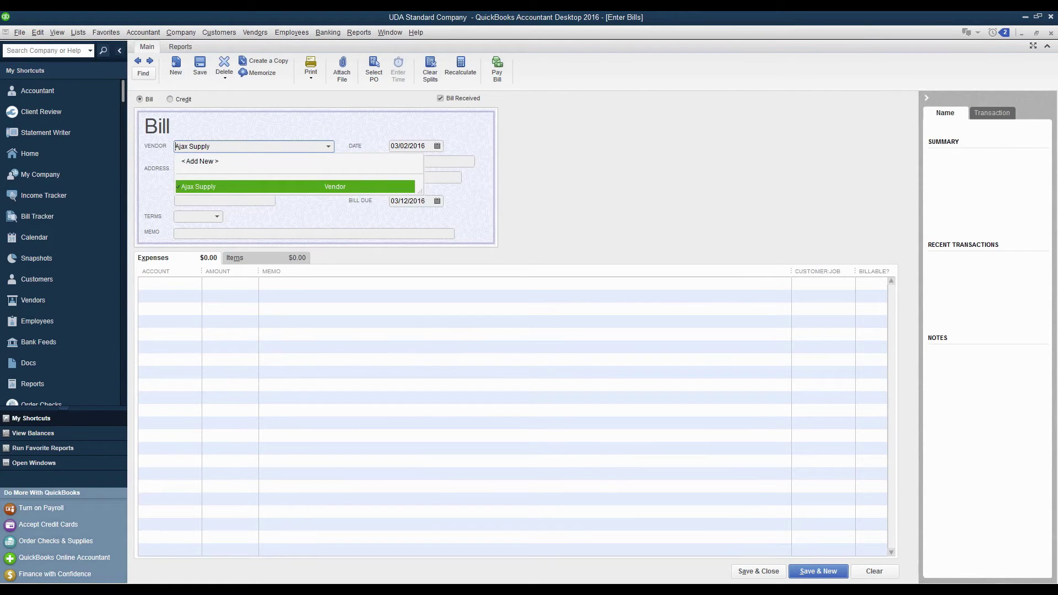
pyautogui.press('Return')
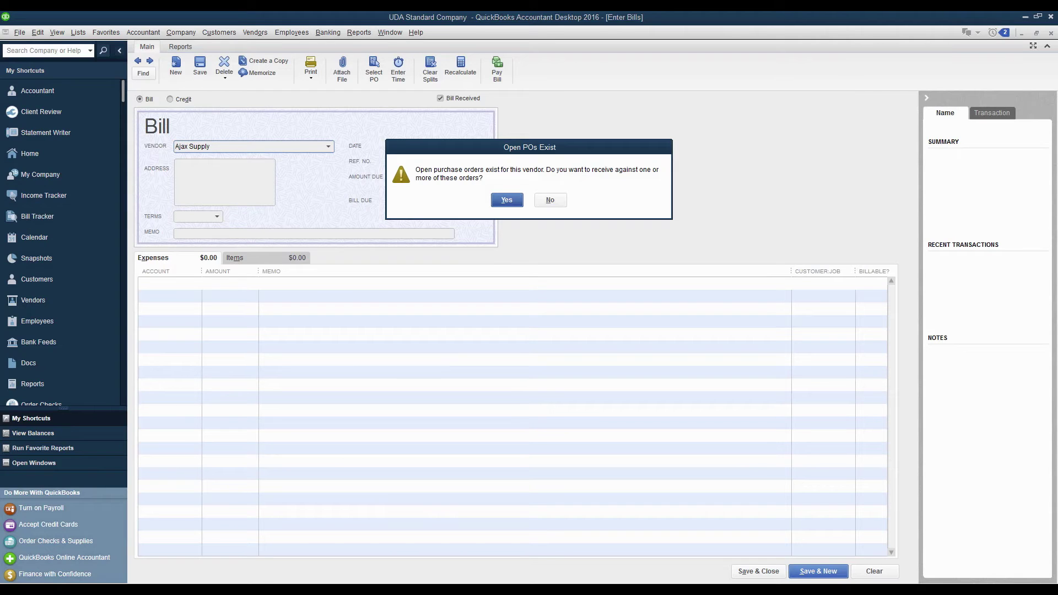
# Receive the bill against Ajax Supply's open purchase order 1 dated 03/02/2016.
pyautogui.press('Return')
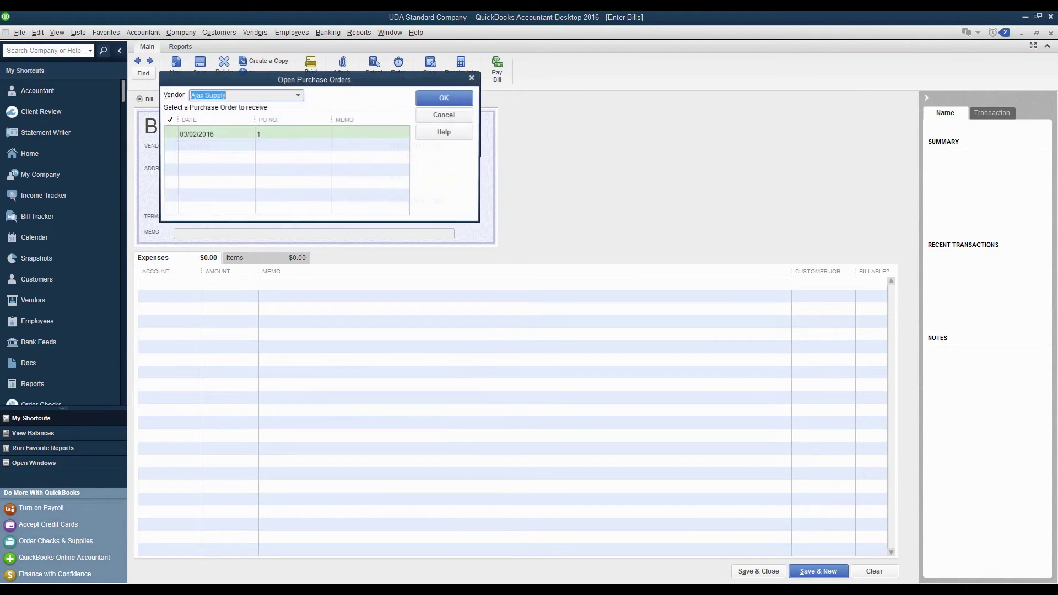
pyautogui.click(170, 133)
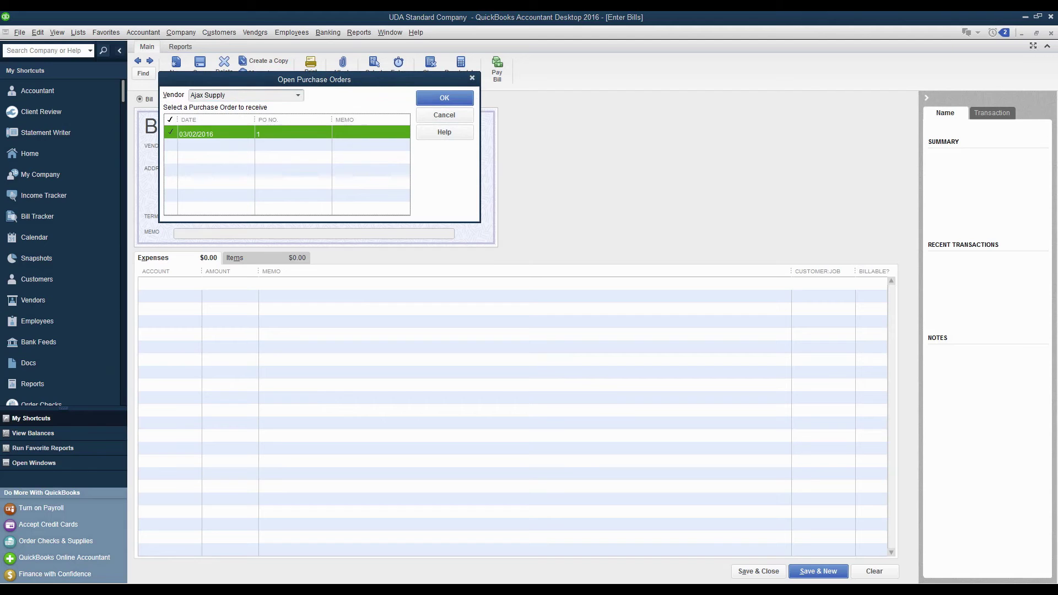
pyautogui.press('Return')
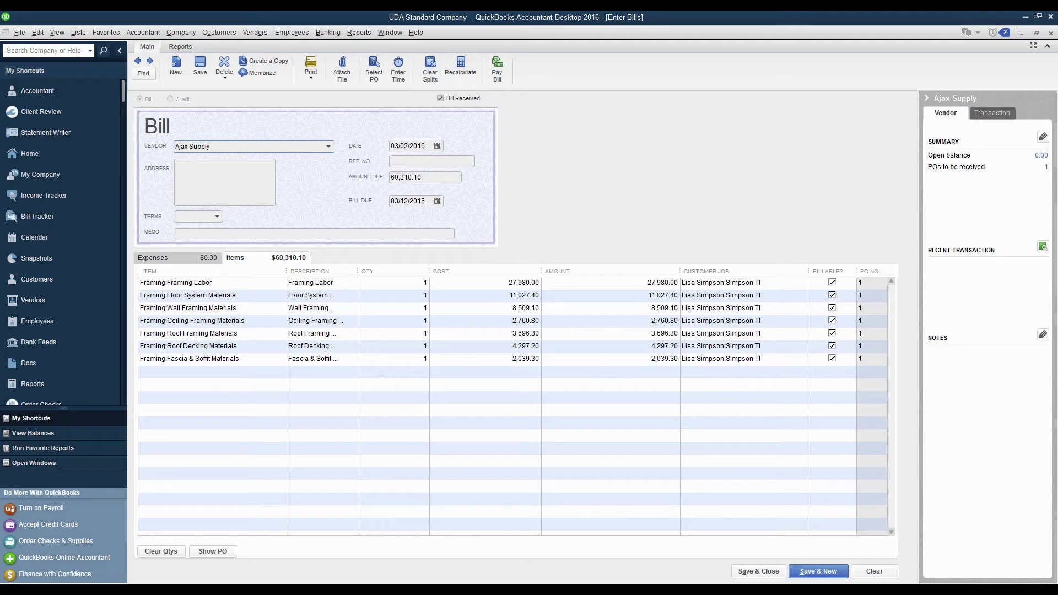
# Set the bill quantities of Wall Framing, Ceiling Framing, Roof Framing and Roof Decking Materials to 0.
pyautogui.click(425, 308)
pyautogui.write('0')
pyautogui.press('Down')
pyautogui.write('0')
pyautogui.click(192, 329)
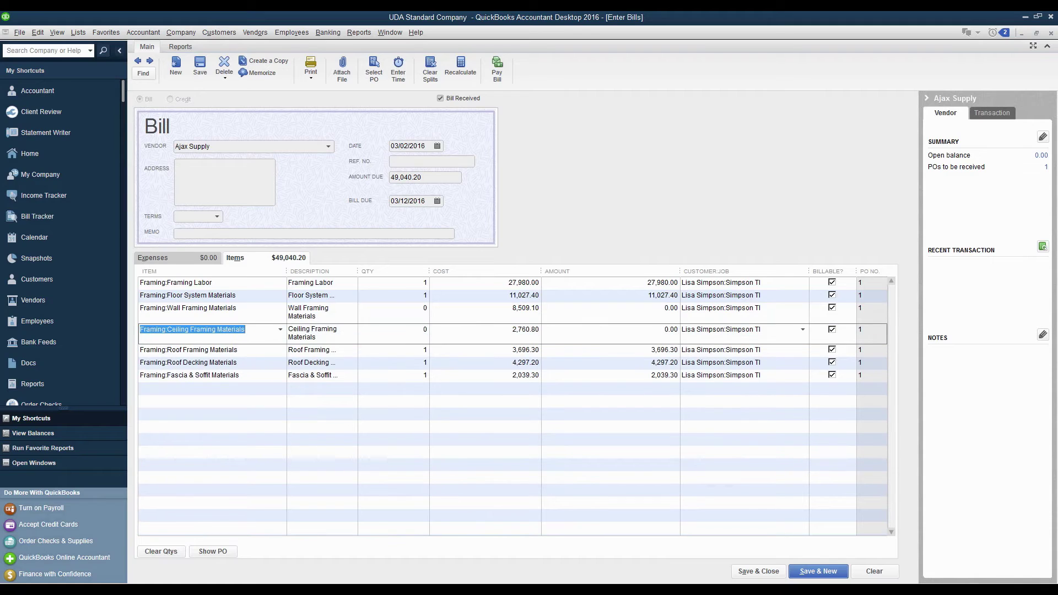
pyautogui.click(425, 350)
pyautogui.write('0')
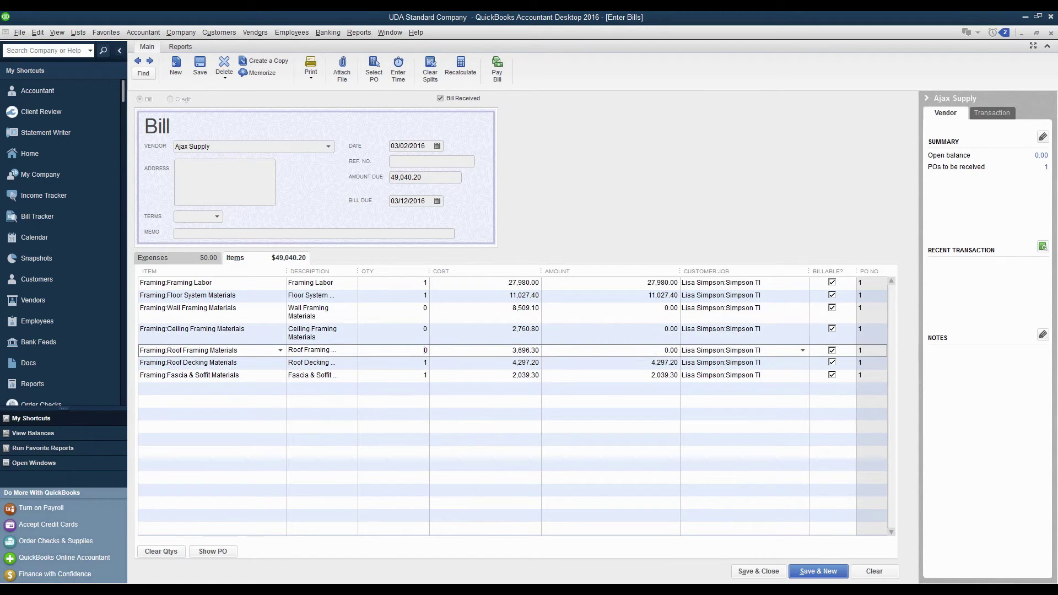
pyautogui.press('Down')
pyautogui.write('0')
pyautogui.click(187, 371)
pyautogui.write('0')
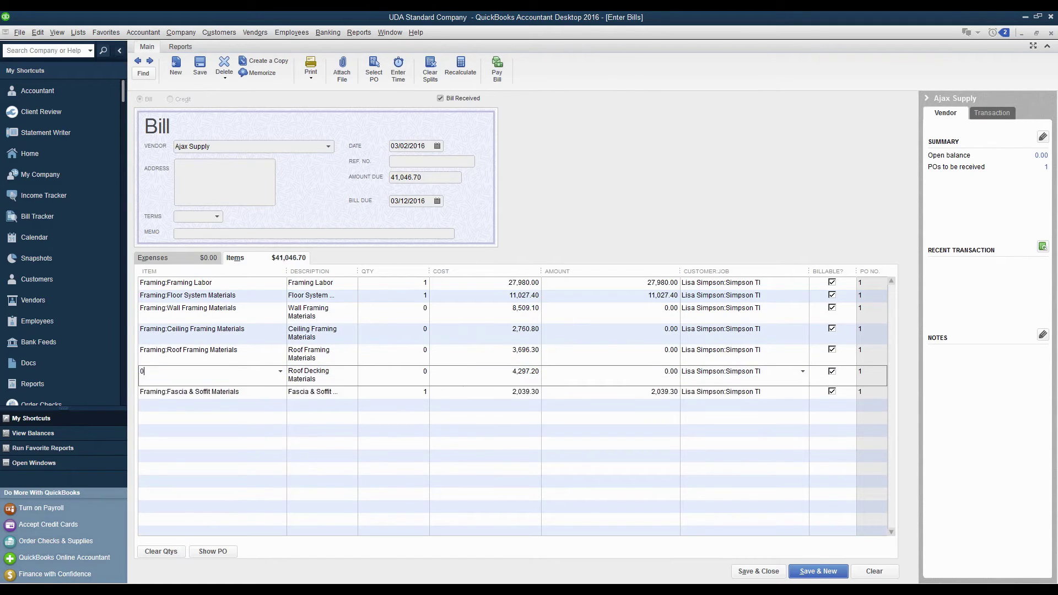
pyautogui.press('Escape')
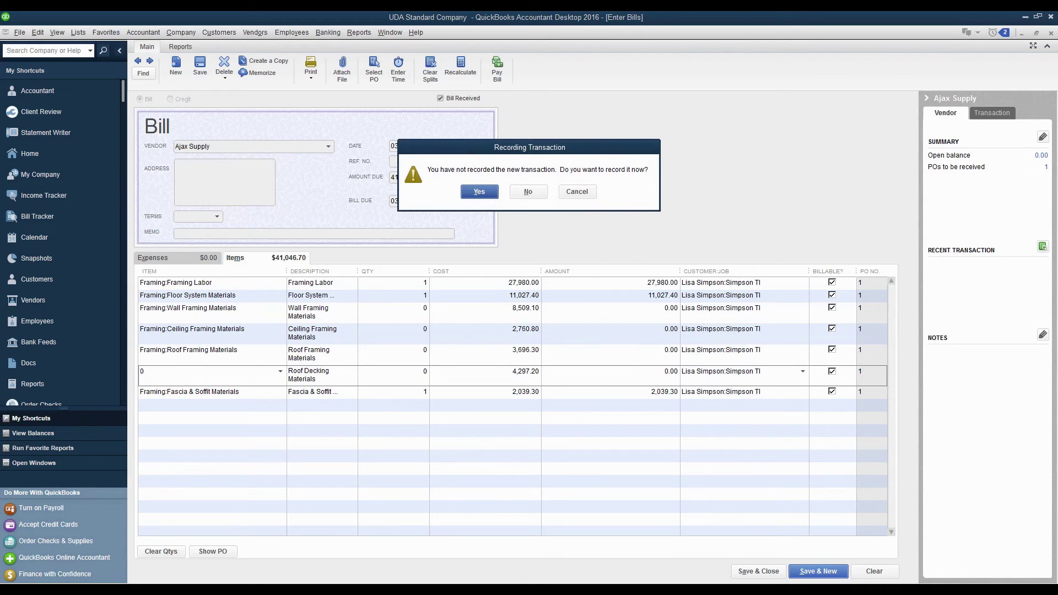
pyautogui.press('Escape')
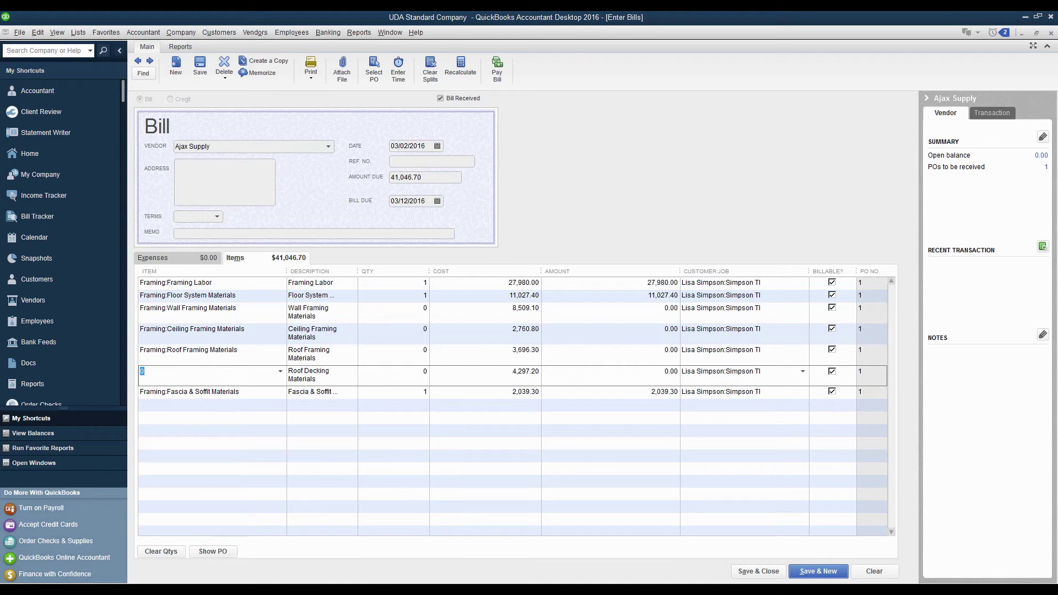
pyautogui.press('Escape')
pyautogui.press('Escape')
pyautogui.press('Tab')
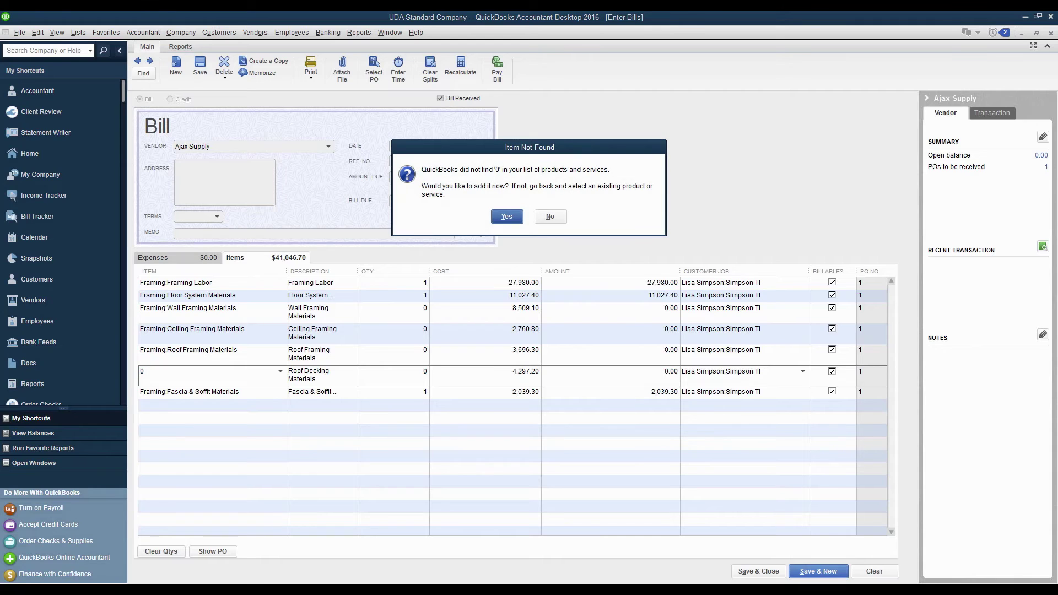
pyautogui.press('Tab')
pyautogui.press('Return')
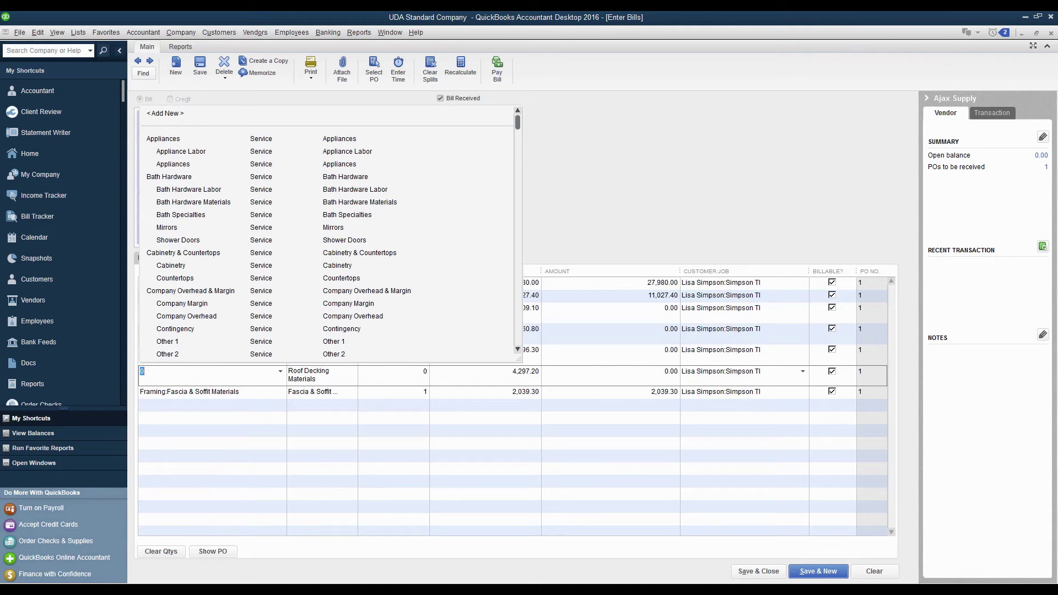
pyautogui.press('Escape')
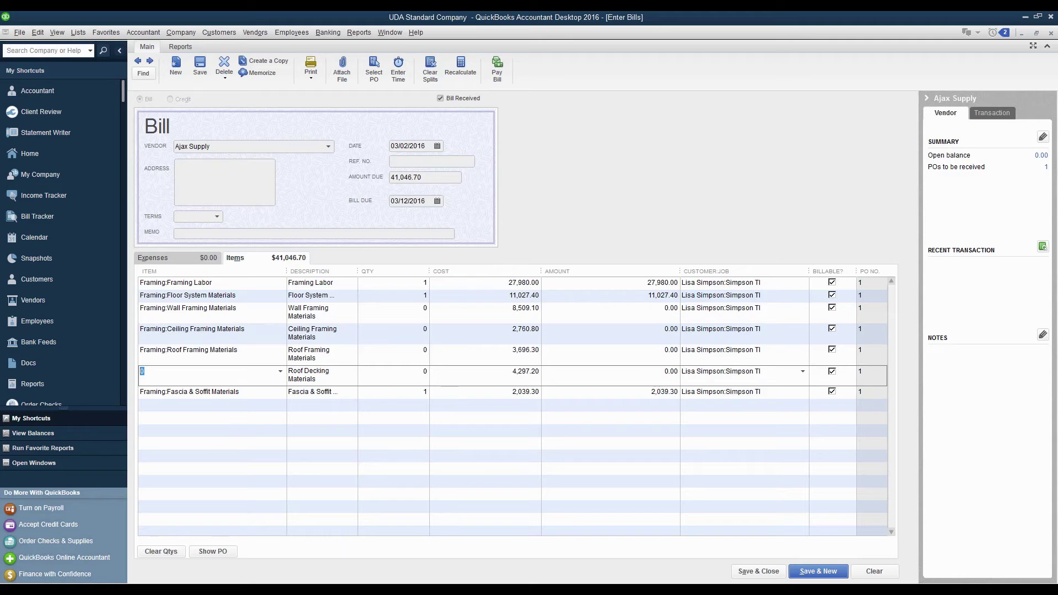
pyautogui.write('Roof')
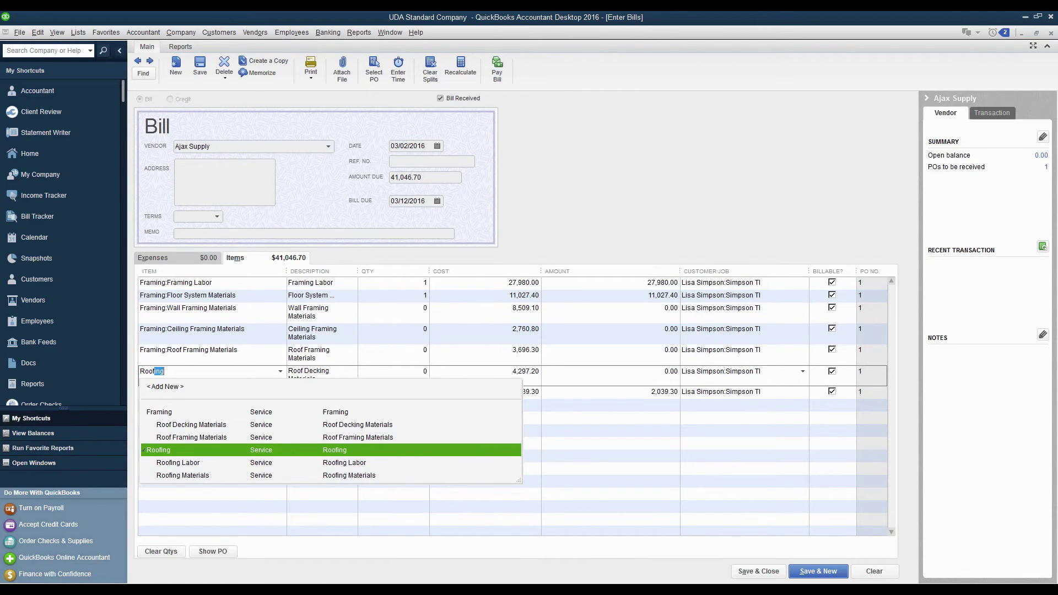
pyautogui.press('Escape')
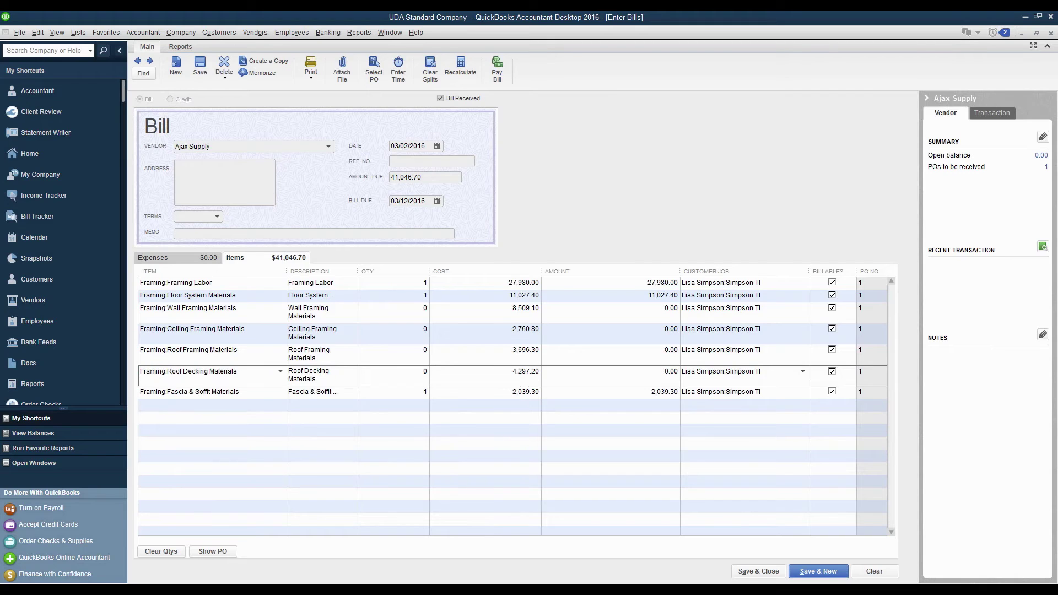
# Set the bill quantity of Fascia & Soffit Materials to 0.
pyautogui.click(425, 391)
pyautogui.write('0')
pyautogui.click(209, 413)
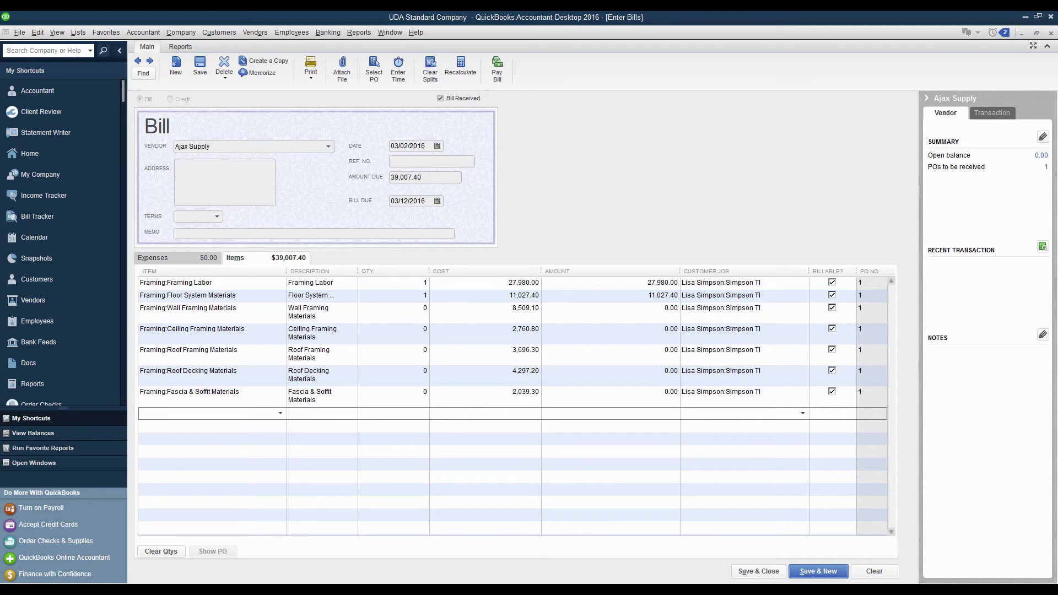
# Set the Framing Labor cost on the bill to 25,000, declining to update the item with the new cost.
pyautogui.click(524, 283)
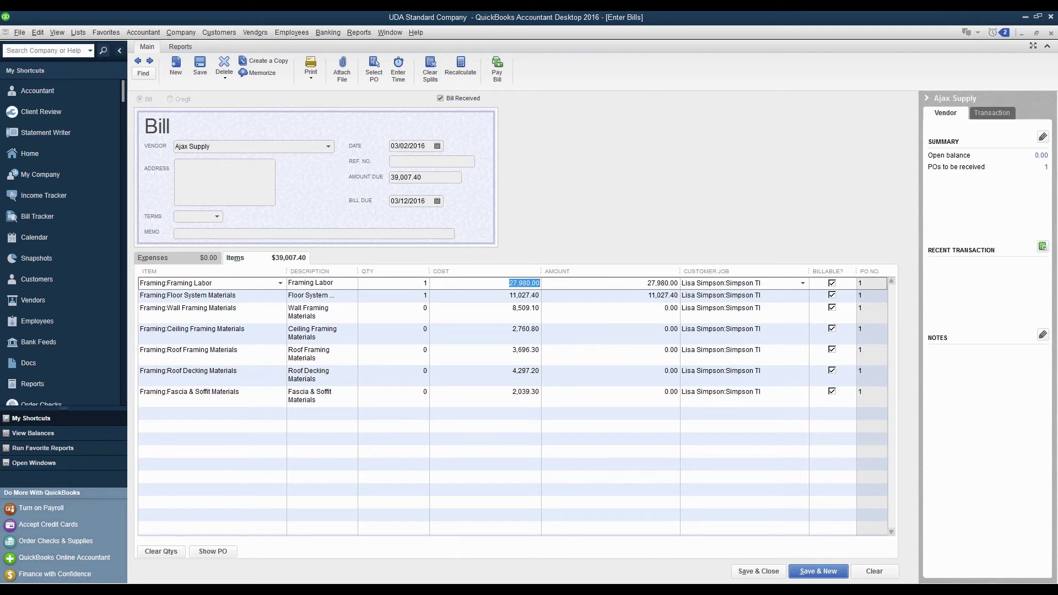
pyautogui.write('25000')
pyautogui.press('Tab')
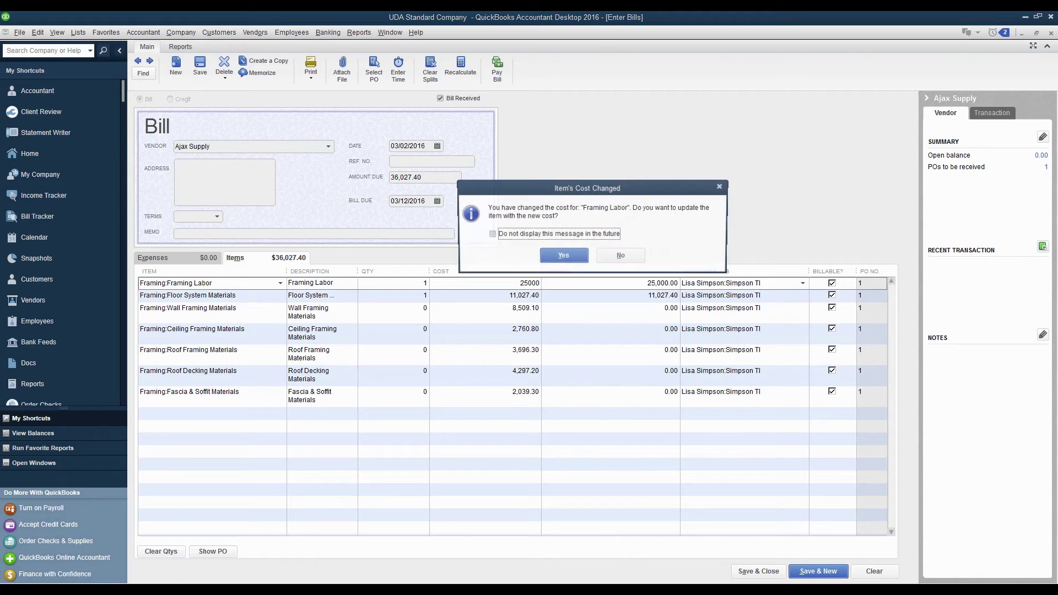
pyautogui.click(621, 256)
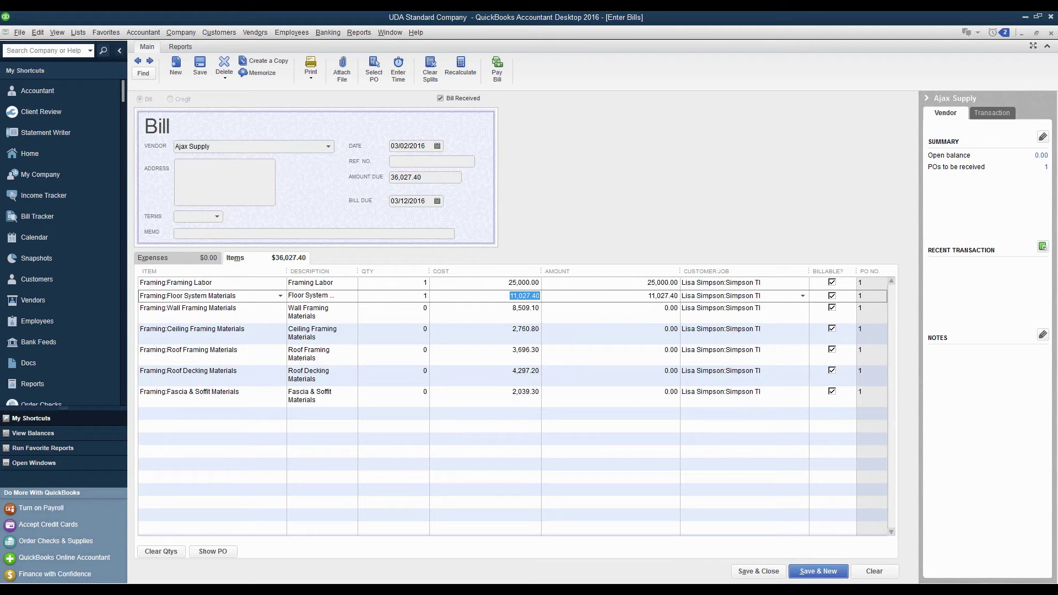
# Set the Floor System Materials cost to 15,000 without updating the item, and save and close the bill.
pyautogui.write('15000')
pyautogui.press('Tab')
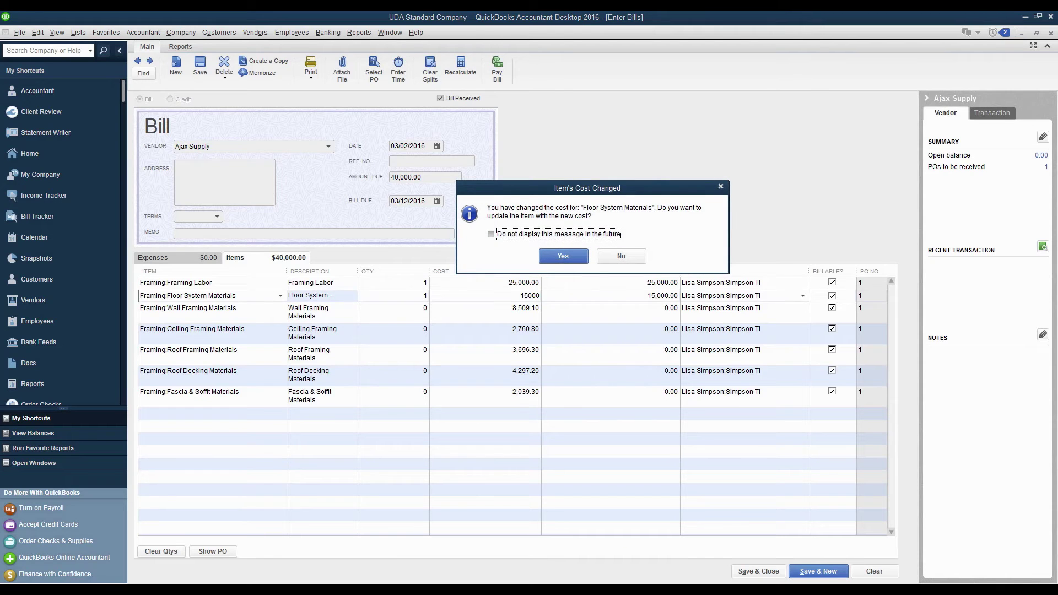
pyautogui.press('n')
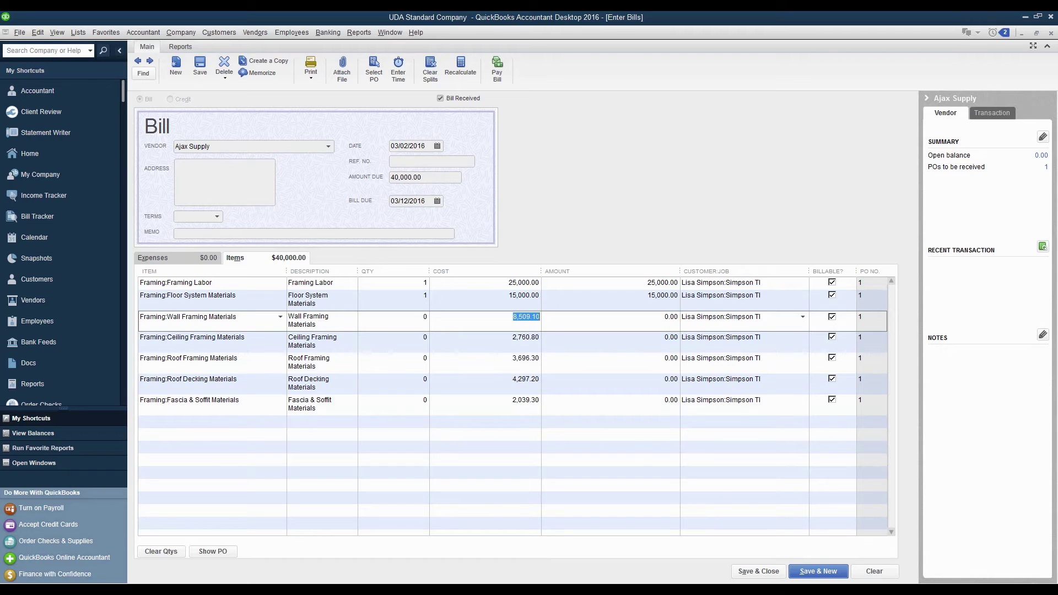
pyautogui.hotkey('alt', 's')
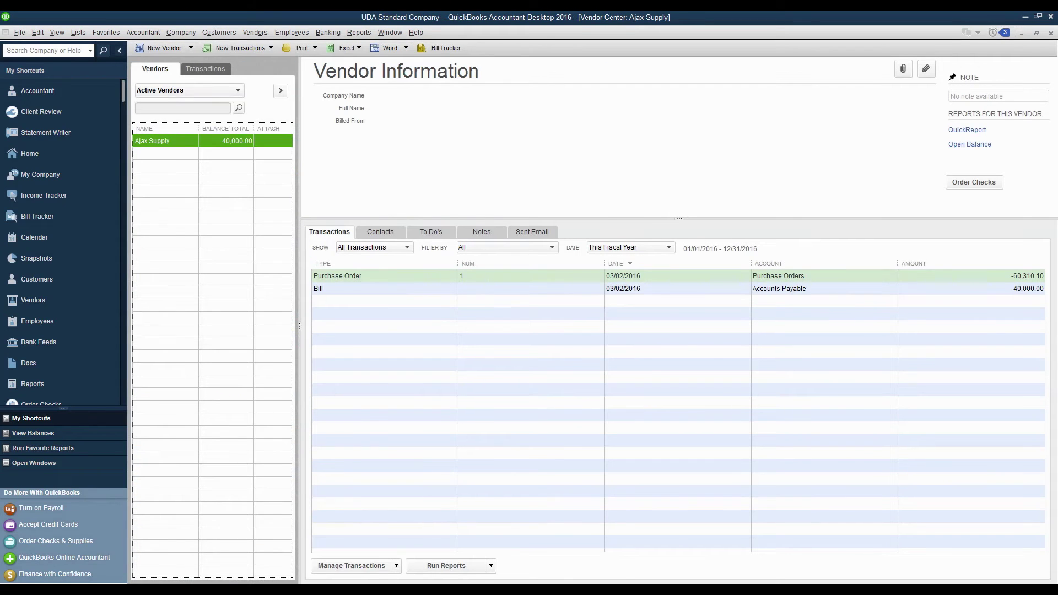
# Switch to the ConstructionSuite estimate and import QuickBooks actuals, including all checks, all bills, credit card charges and paychecks, and review the Framing costs.
pyautogui.click(556, 589)
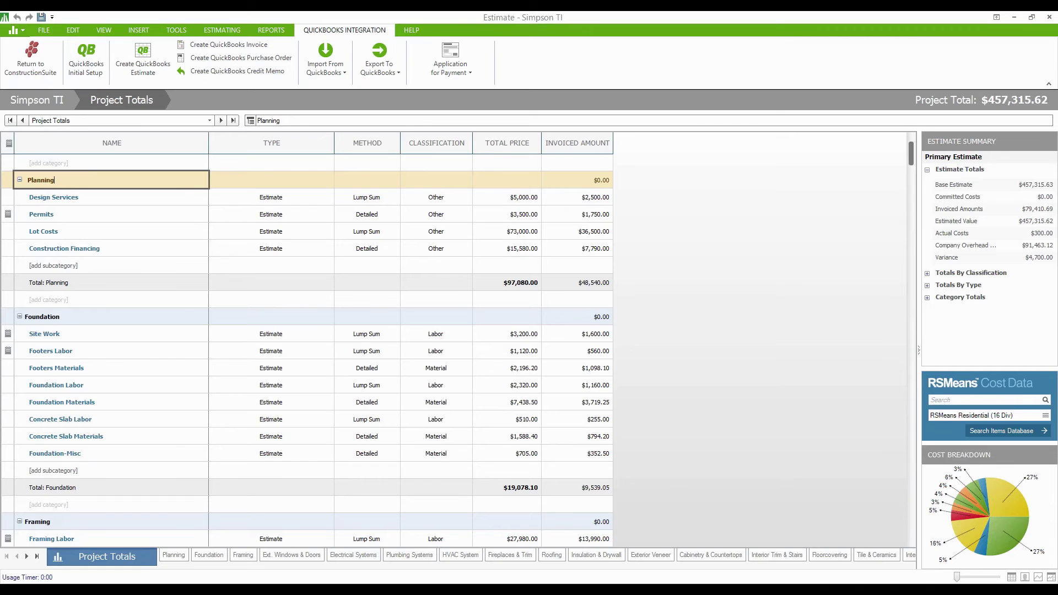
pyautogui.click(325, 61)
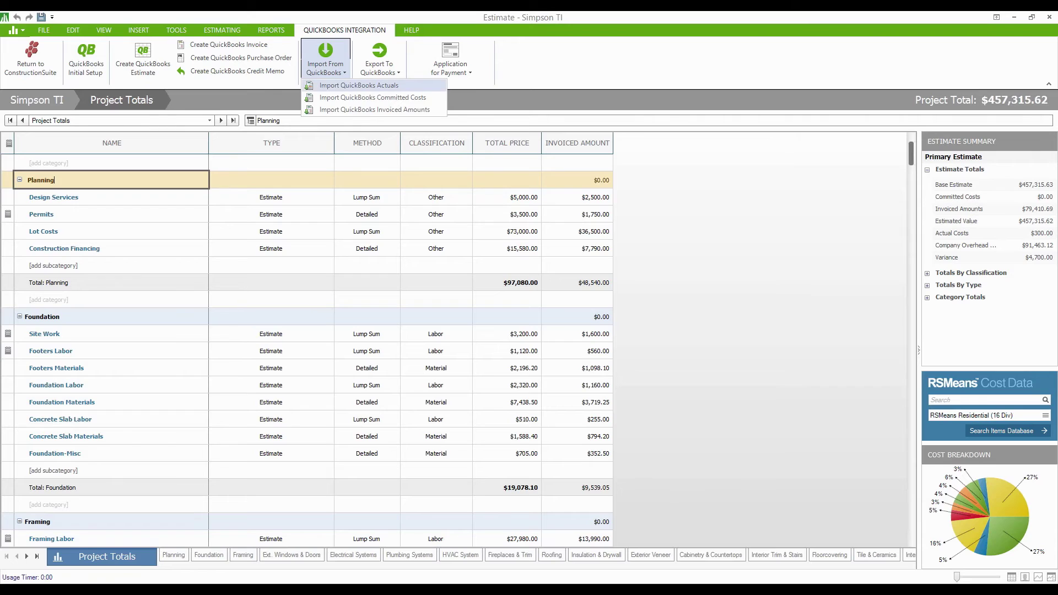
pyautogui.click(353, 85)
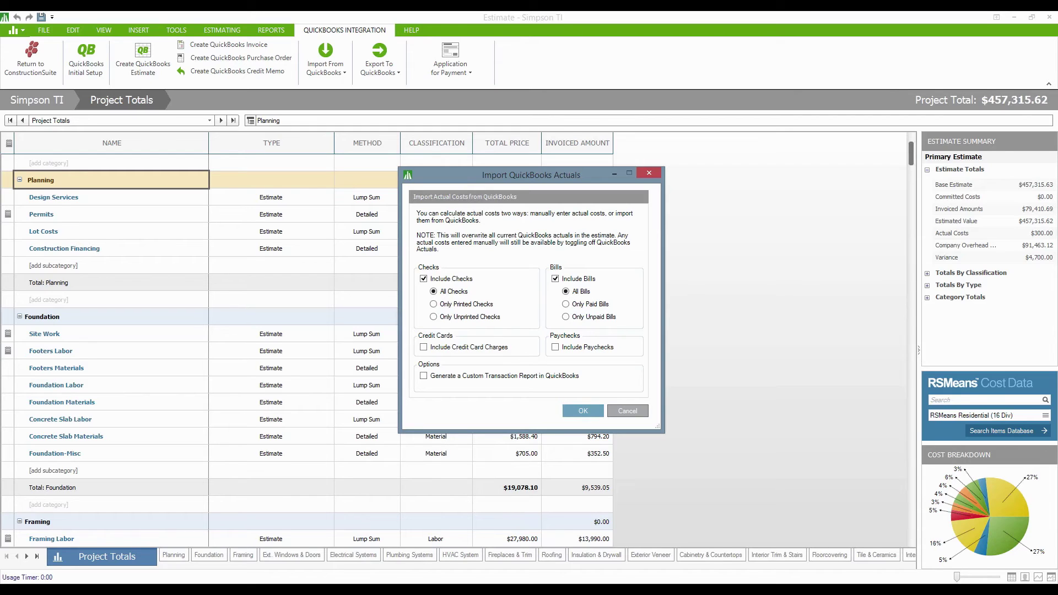
pyautogui.click(555, 347)
pyautogui.click(423, 347)
pyautogui.click(583, 411)
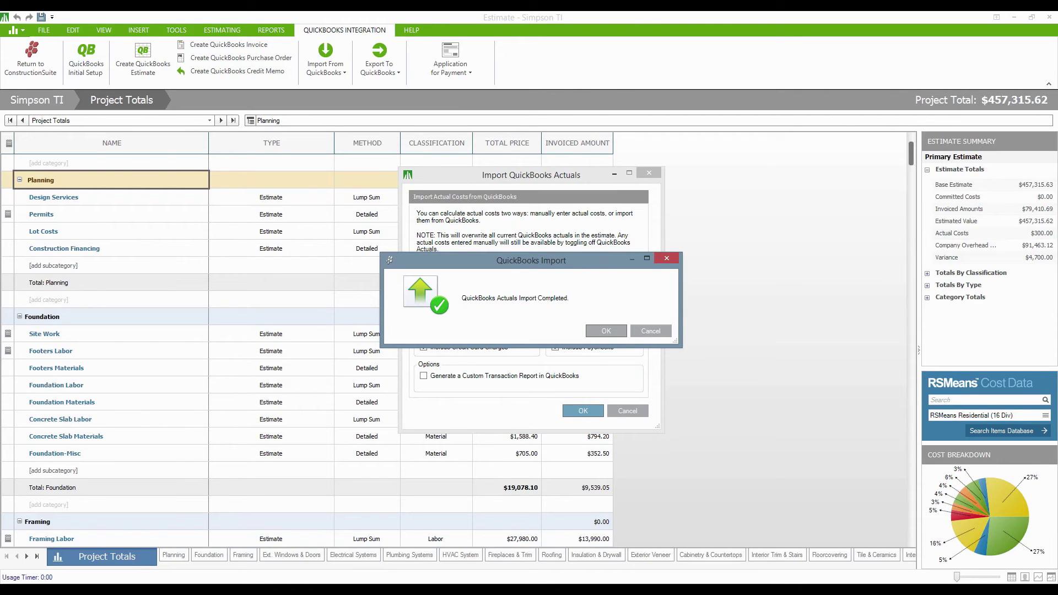
pyautogui.press('Return')
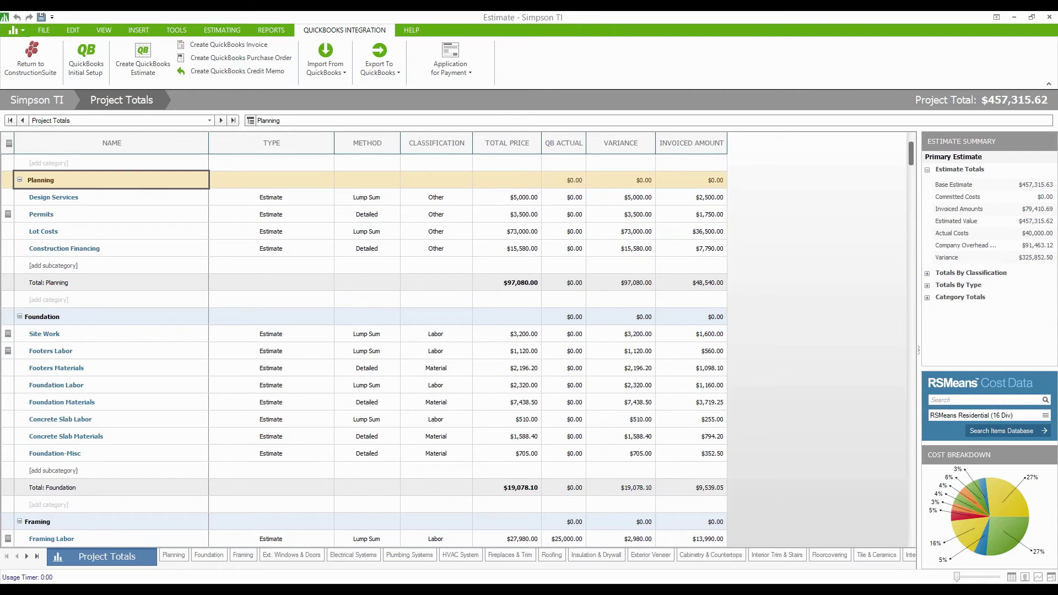
pyautogui.scroll(-3, 364, 342)
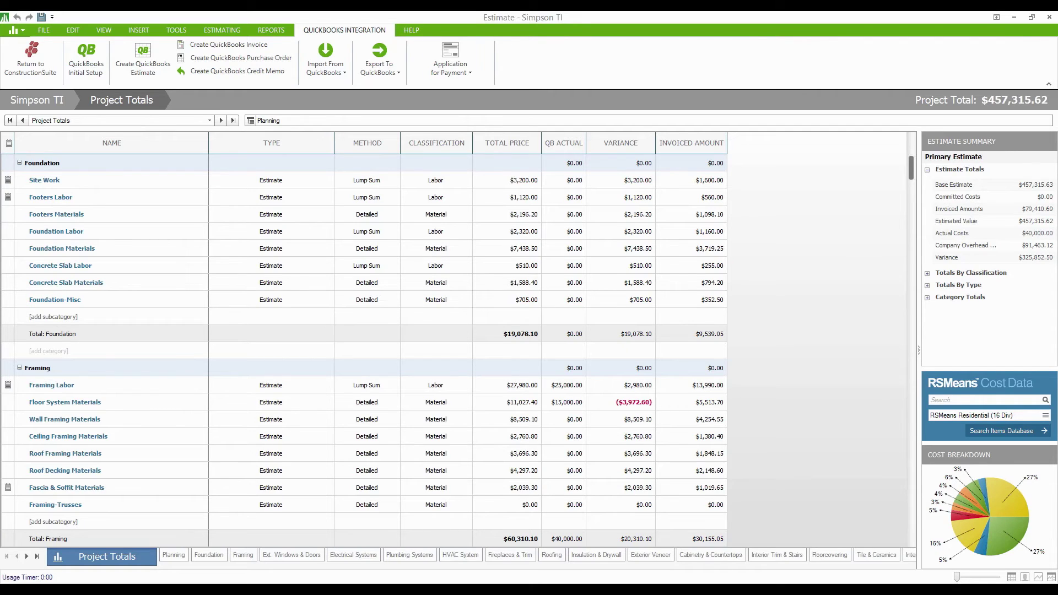
# Import QuickBooks committed costs from open purchase orders, including partially unreceived quantities.
pyautogui.click(325, 66)
pyautogui.click(342, 97)
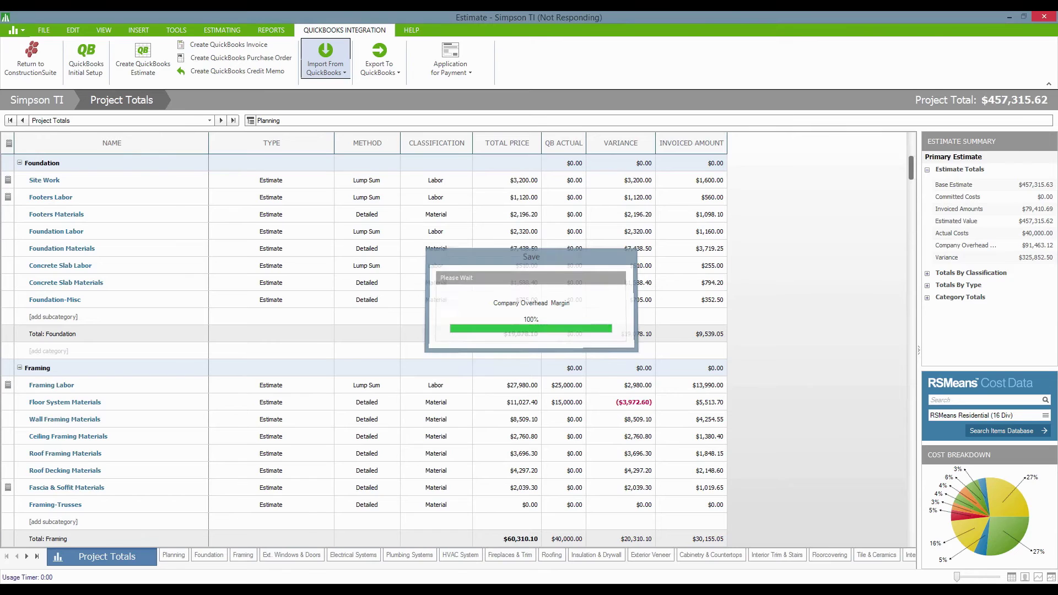
pyautogui.click(462, 300)
pyautogui.click(472, 316)
pyautogui.press('Tab')
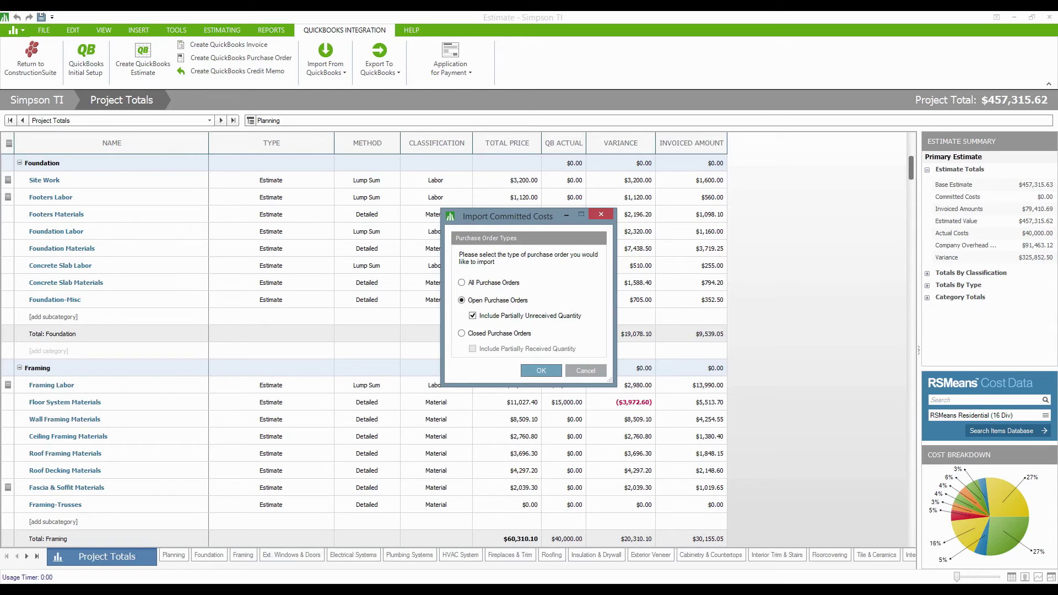
pyautogui.press('Return')
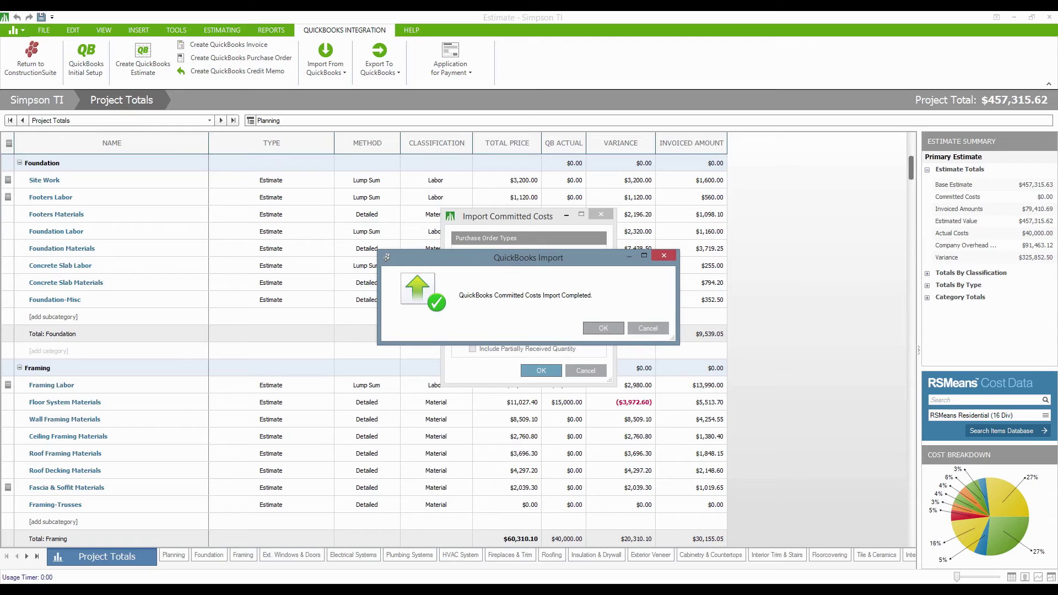
pyautogui.press('Return')
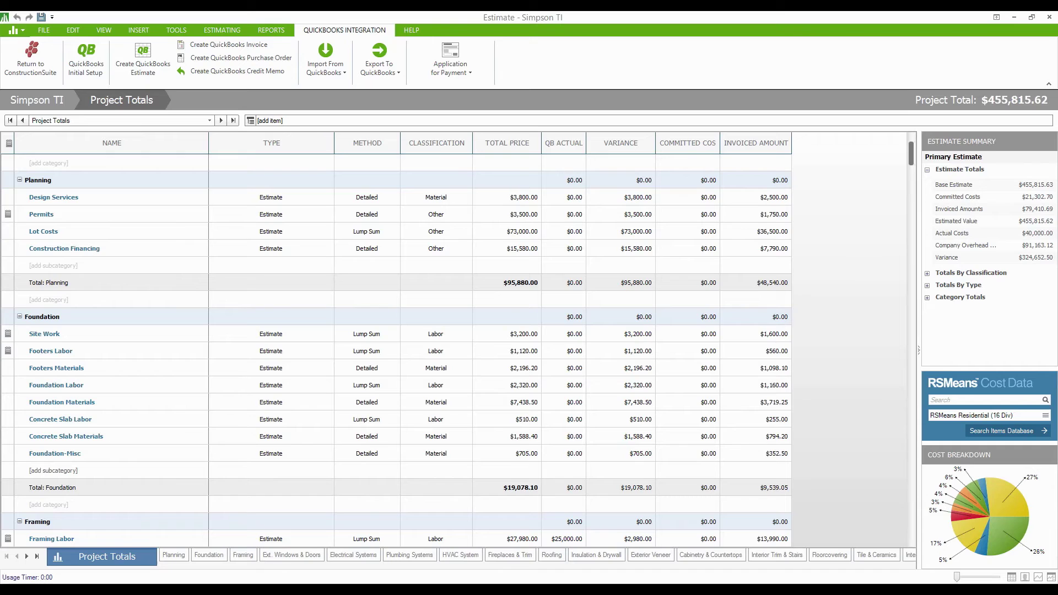
# Review the Framing costs and the financial reports available for the estimate, and save the estimate.
pyautogui.scroll(-4, 397, 341)
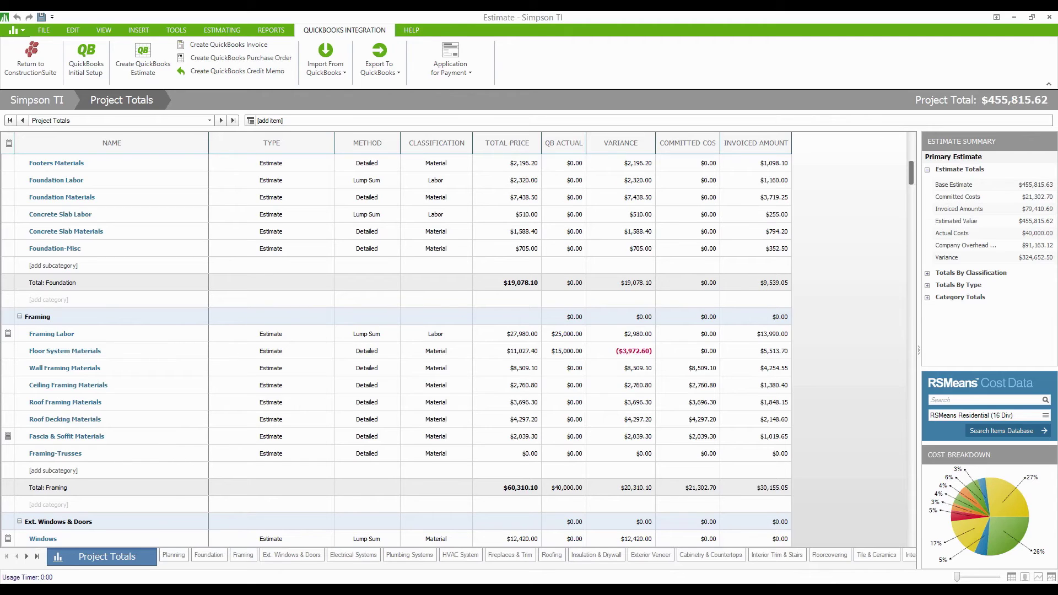
pyautogui.click(271, 29)
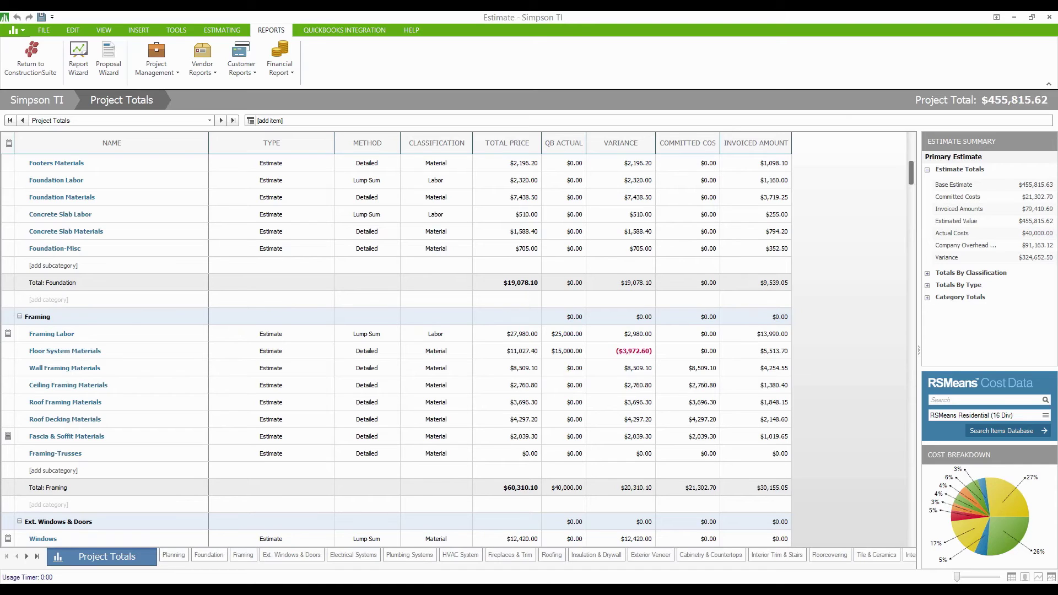
pyautogui.click(279, 58)
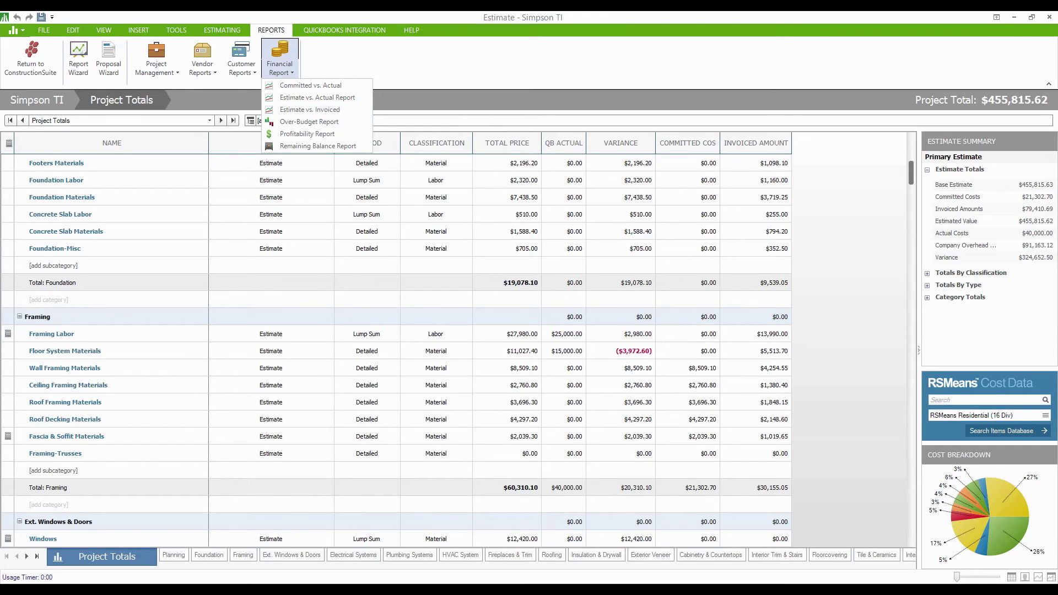
pyautogui.click(310, 109)
pyautogui.click(41, 17)
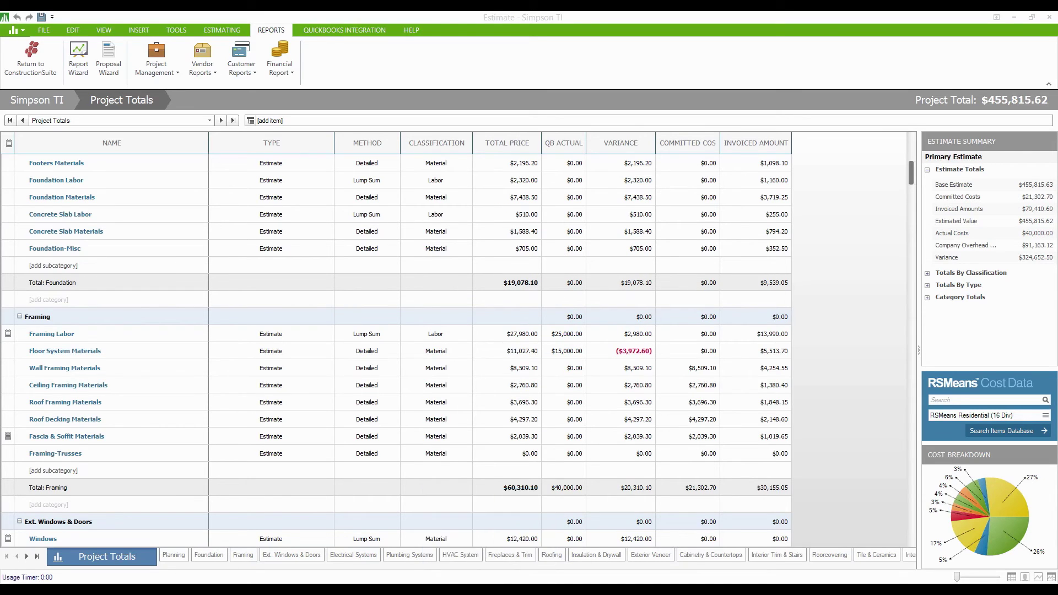
# Switch to the ConstructionSuite main window and view the Simpson TI project summary and the company dashboard.
pyautogui.click(489, 534)
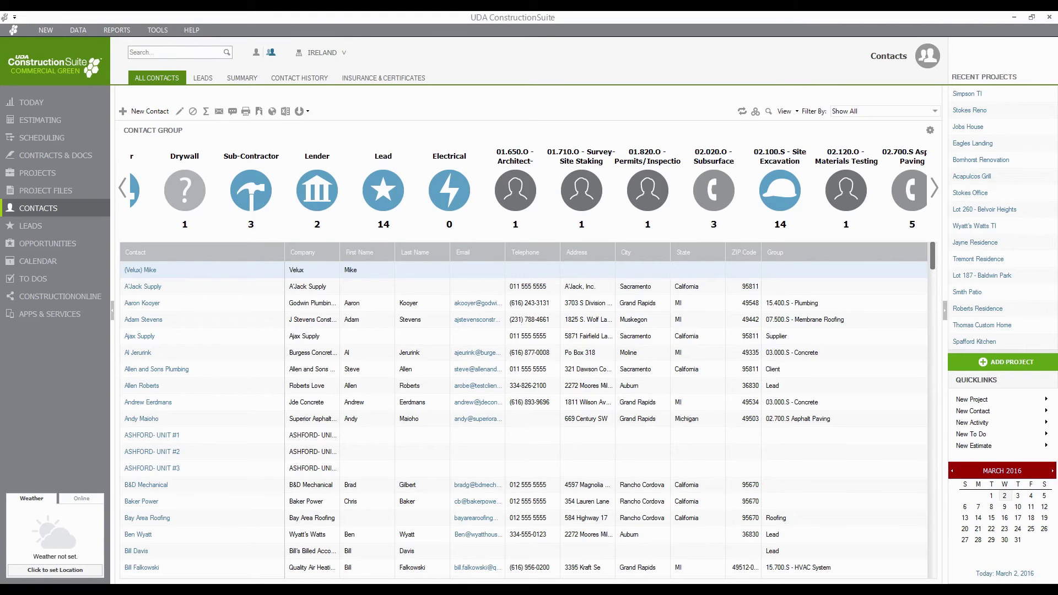
pyautogui.click(967, 94)
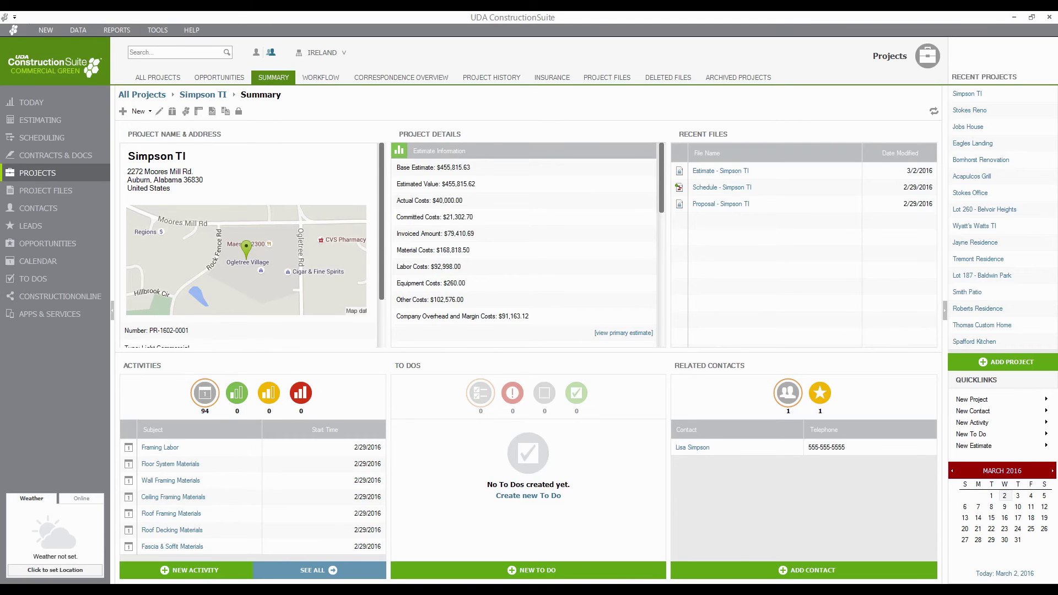
pyautogui.click(31, 102)
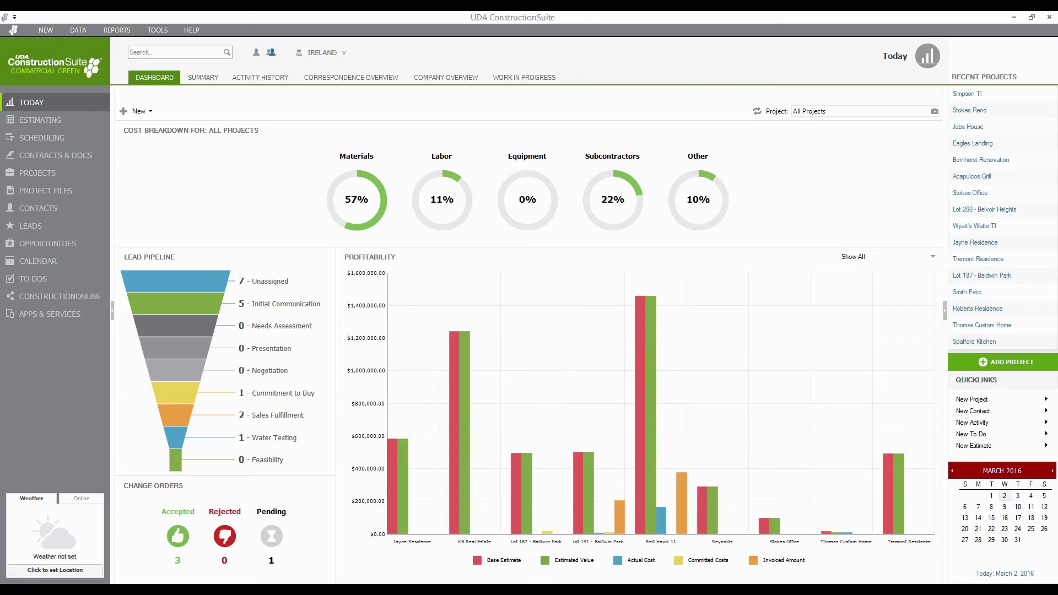
# Set the opportunity status of the Simpson TI project to Closed - Won.
pyautogui.click(38, 173)
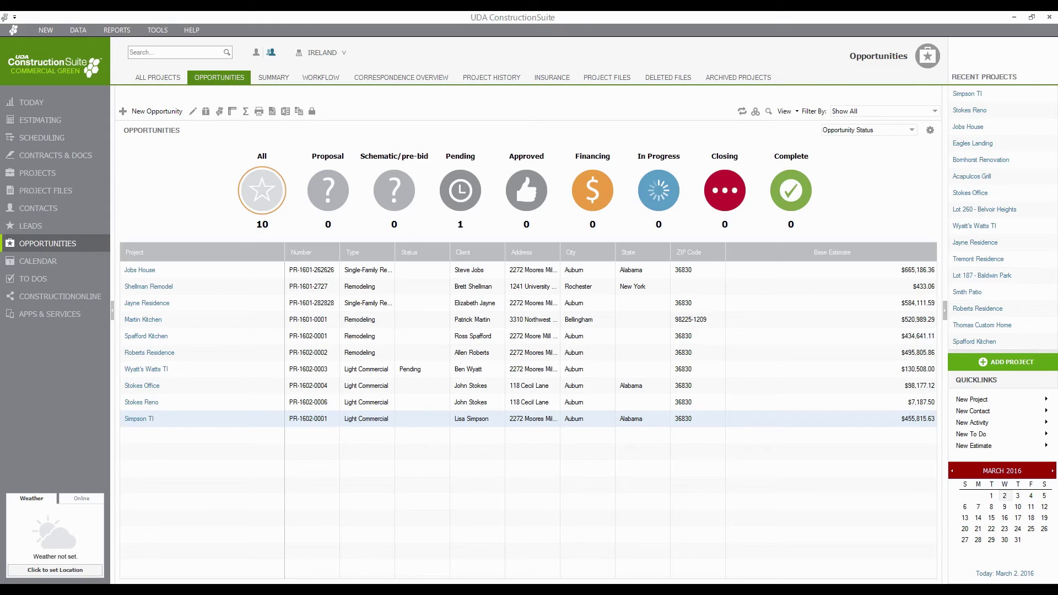
pyautogui.rightClick(141, 420)
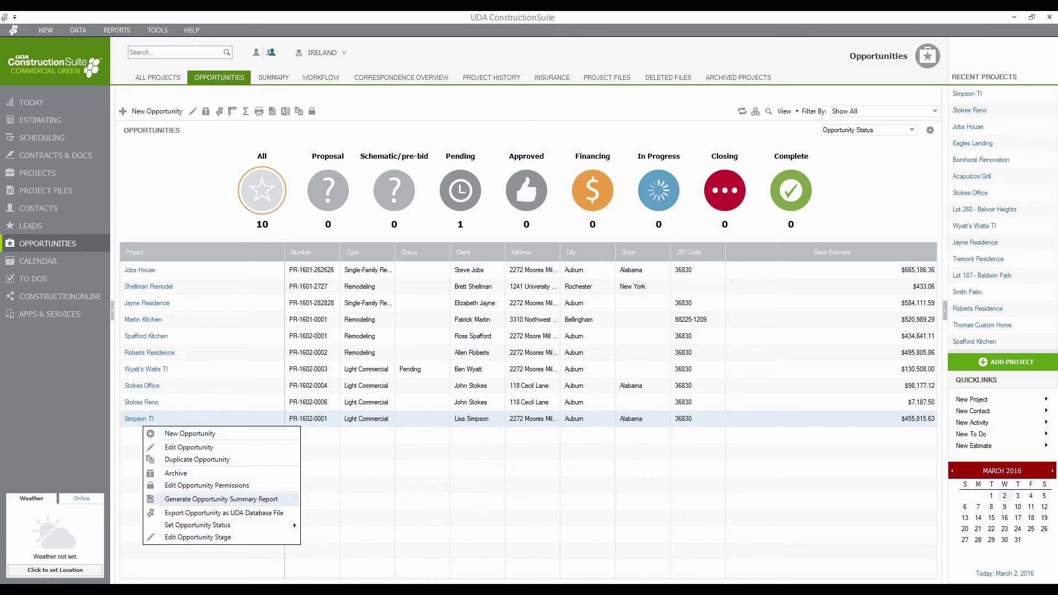
pyautogui.moveTo(198, 525)
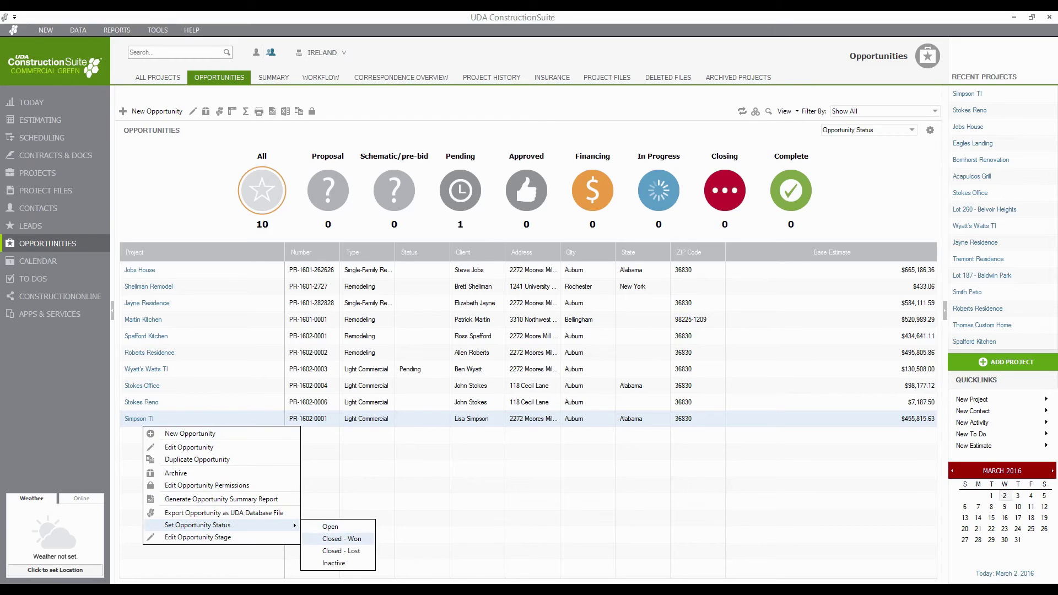
pyautogui.click(341, 539)
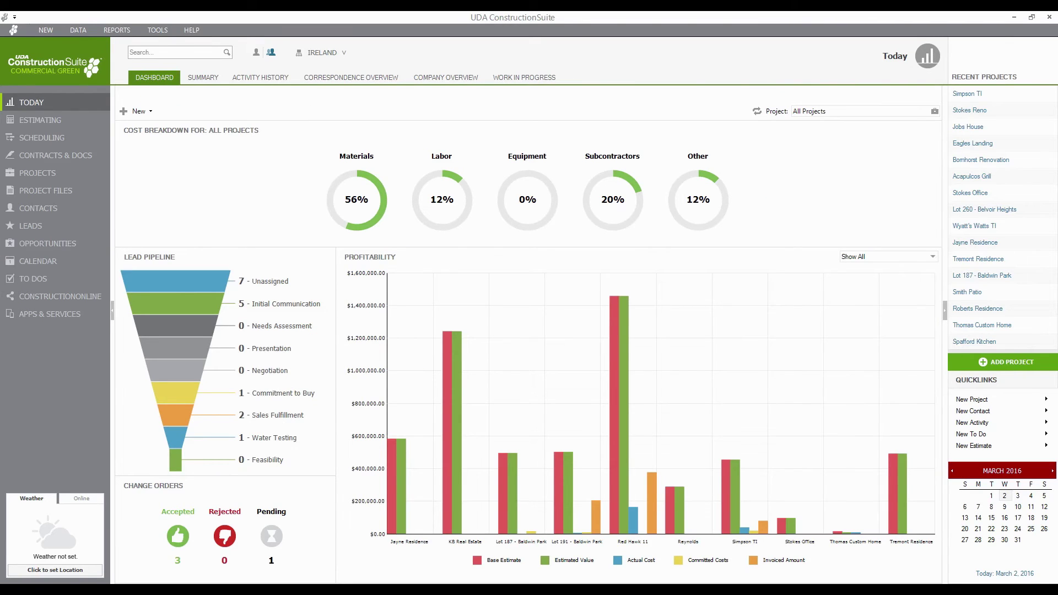
# Examine Simpson TI in the dashboard's profitability chart, and review the Work in Progress columns and the list of visible columns.
pyautogui.moveTo(743, 530)
pyautogui.moveTo(734, 503)
pyautogui.click(524, 77)
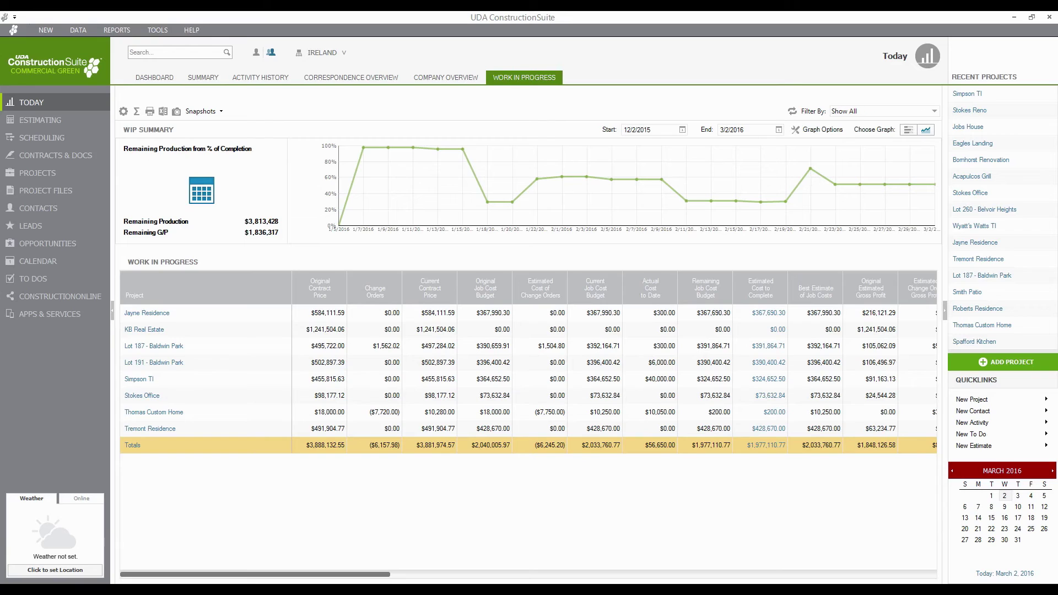
pyautogui.hscroll(5, 528, 424)
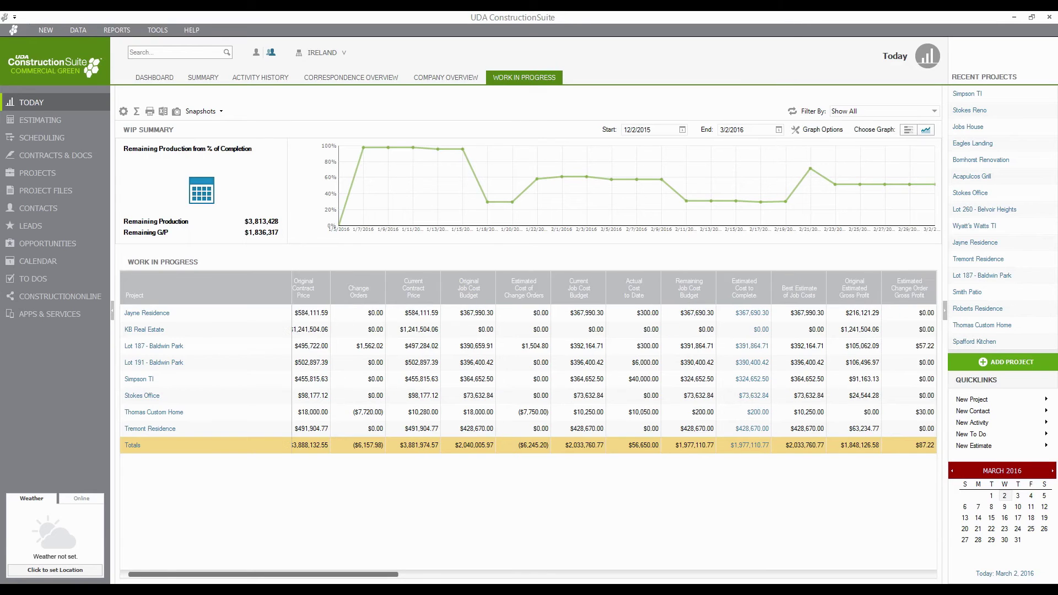
pyautogui.hscroll(1, 527, 380)
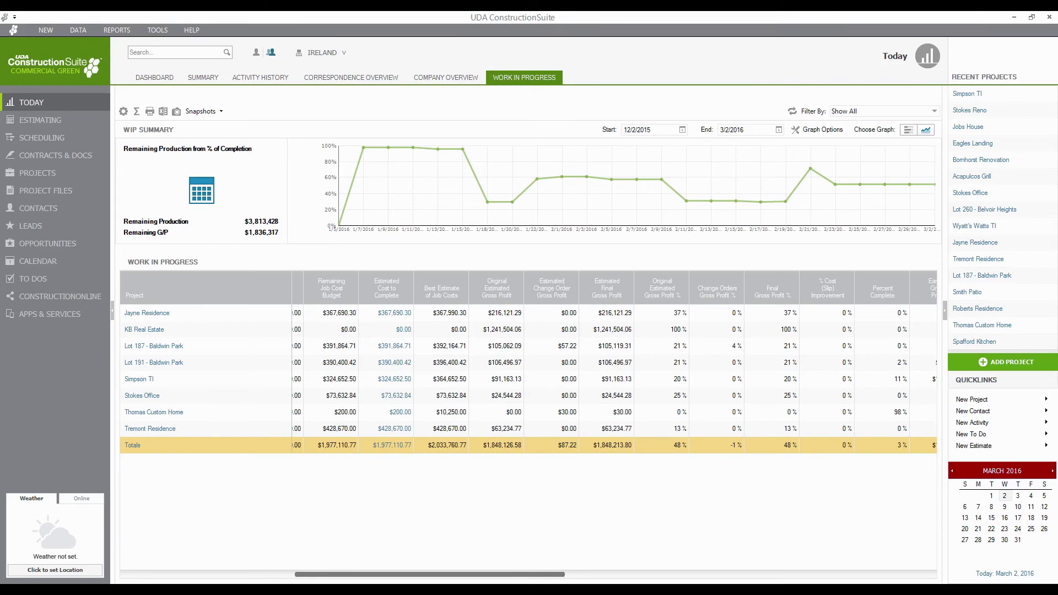
pyautogui.hscroll(7, 529, 375)
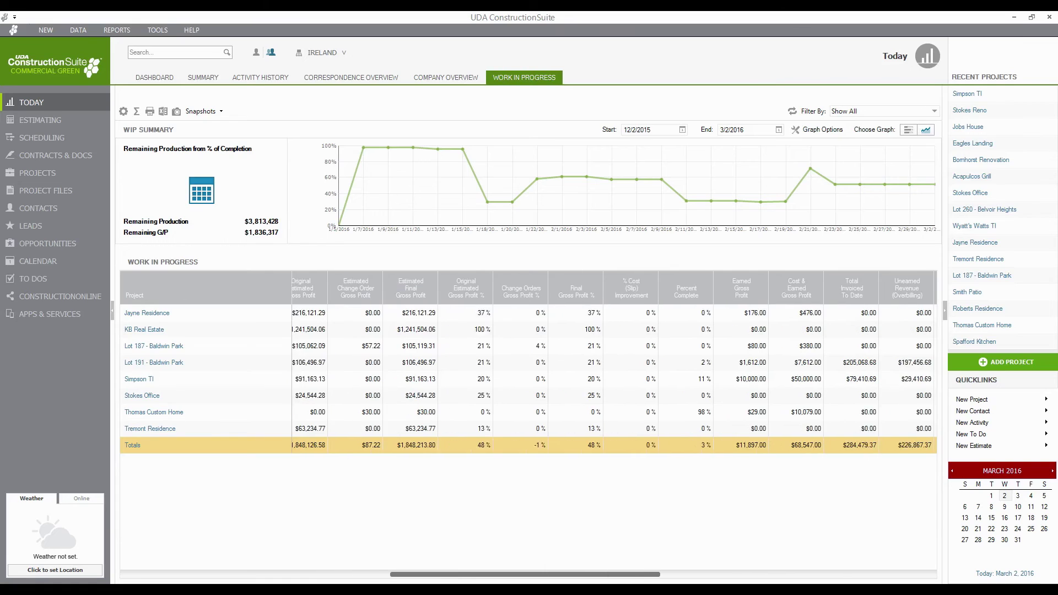
pyautogui.hscroll(1, 529, 375)
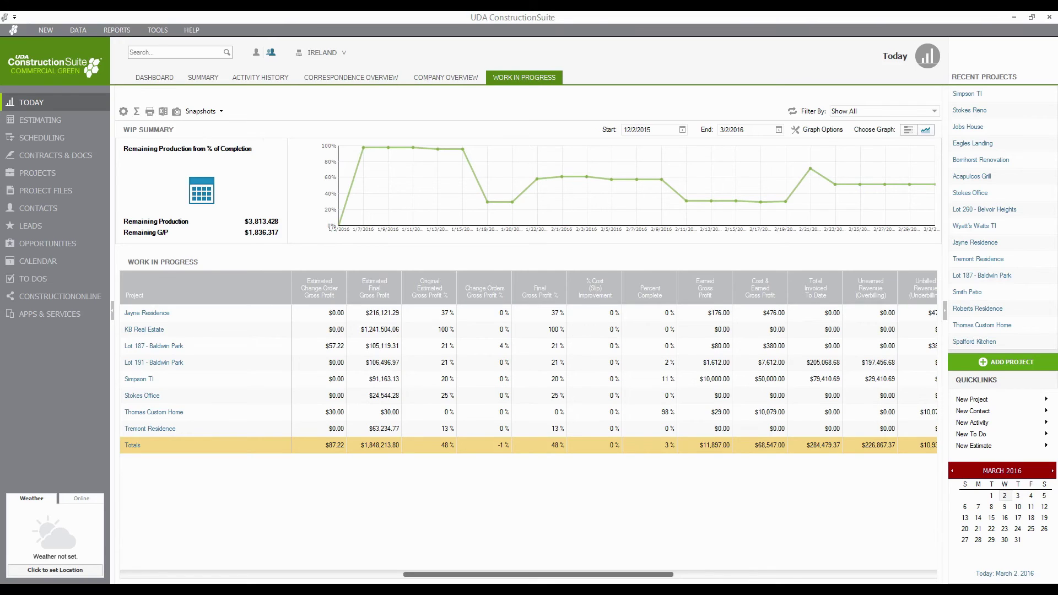
pyautogui.hscroll(5, 528, 380)
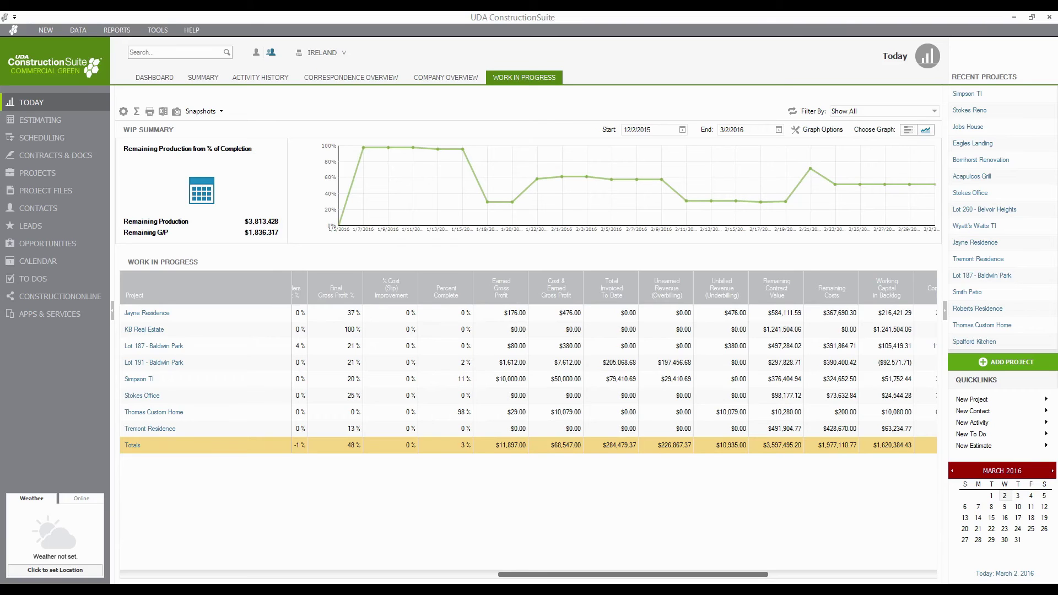
pyautogui.hscroll(-10, 529, 380)
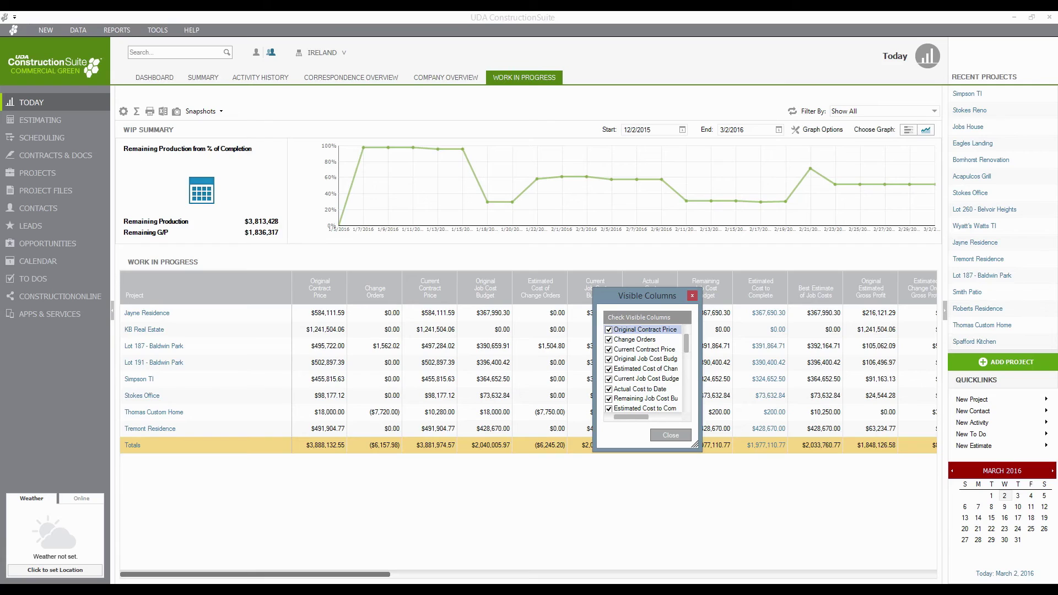
pyautogui.press('Escape')
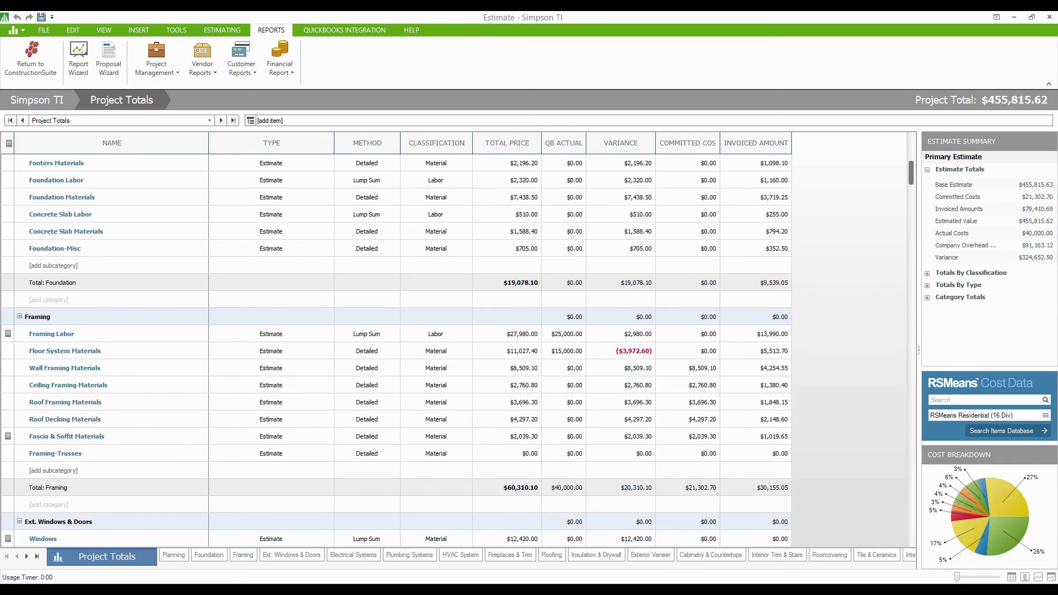
# Return to the Simpson TI estimate, open Roof Decking Materials in the Framing category, and start a new change order.
pyautogui.click(66, 402)
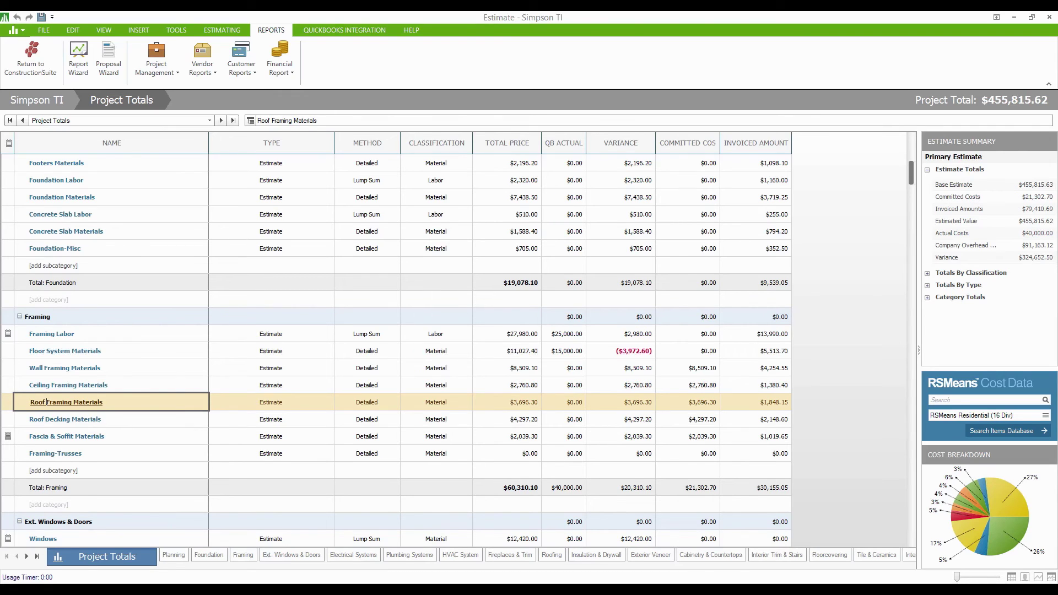
pyautogui.doubleClick(61, 419)
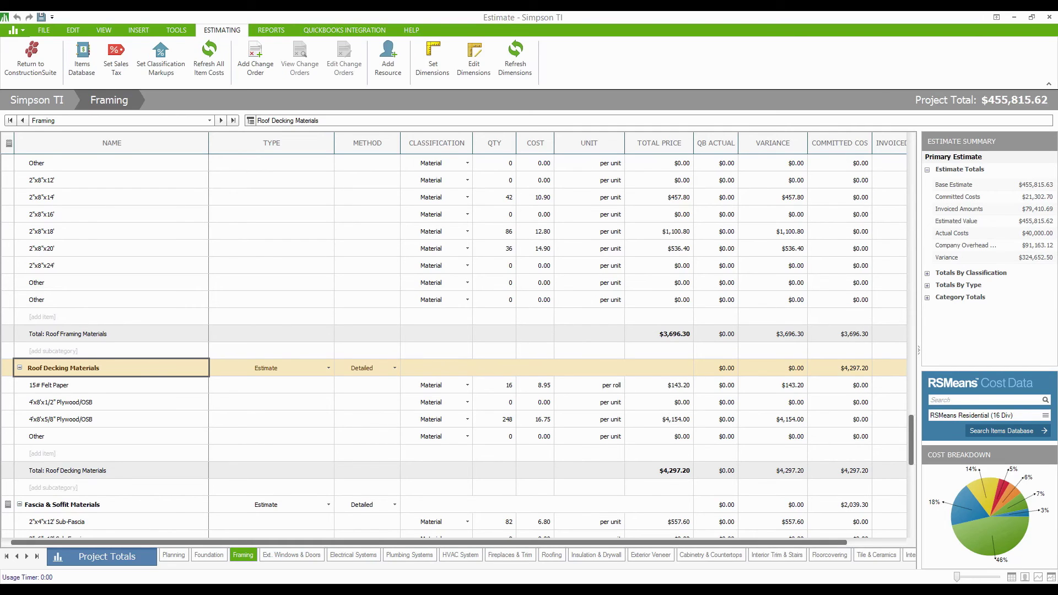
pyautogui.click(255, 58)
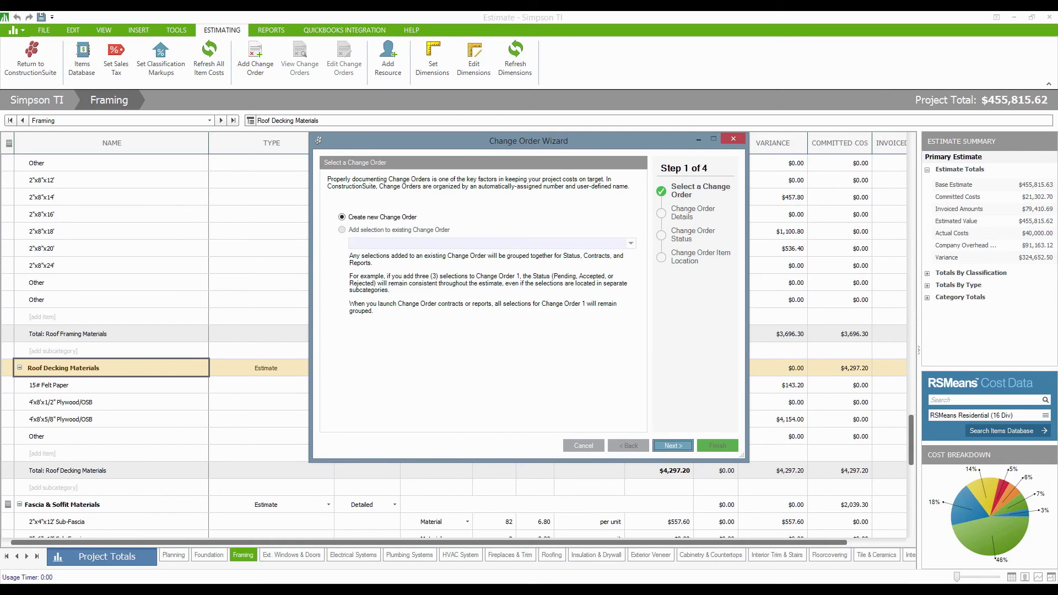
pyautogui.press('Return')
pyautogui.press('Tab')
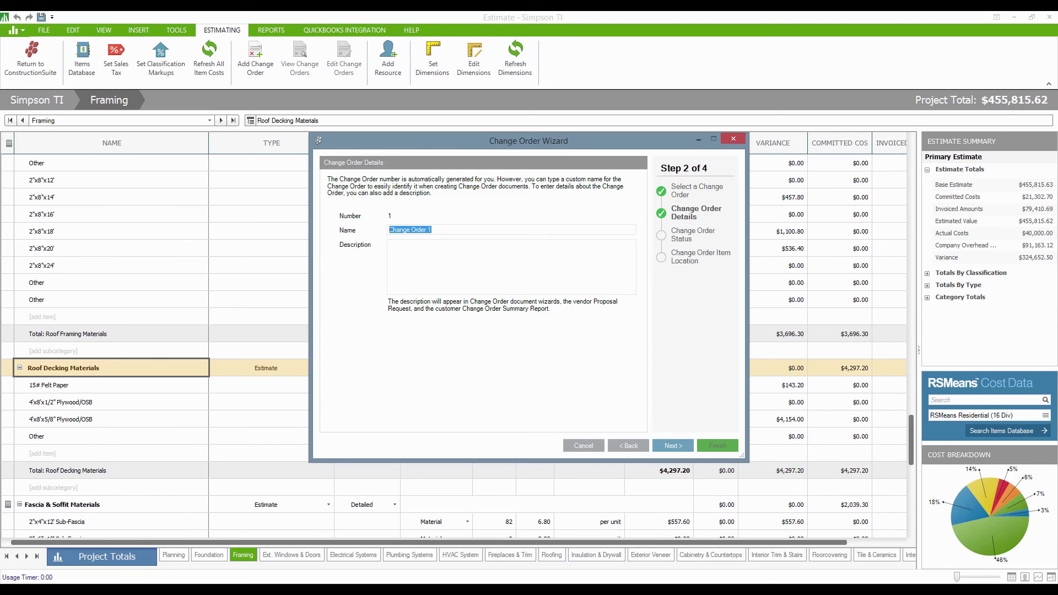
# Name the change order "Client Changes 1" and enter the description "Client decided to adjust the contract".
pyautogui.write('Client Changes 1')
pyautogui.press('Tab')
pyautogui.write('Client decided to adju')
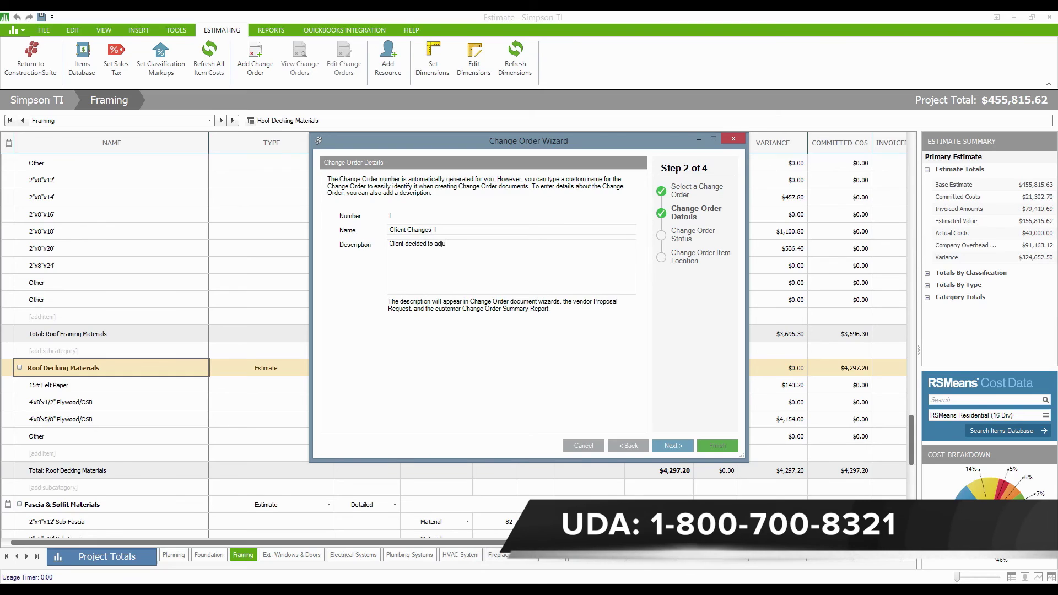
pyautogui.write('st the contract')
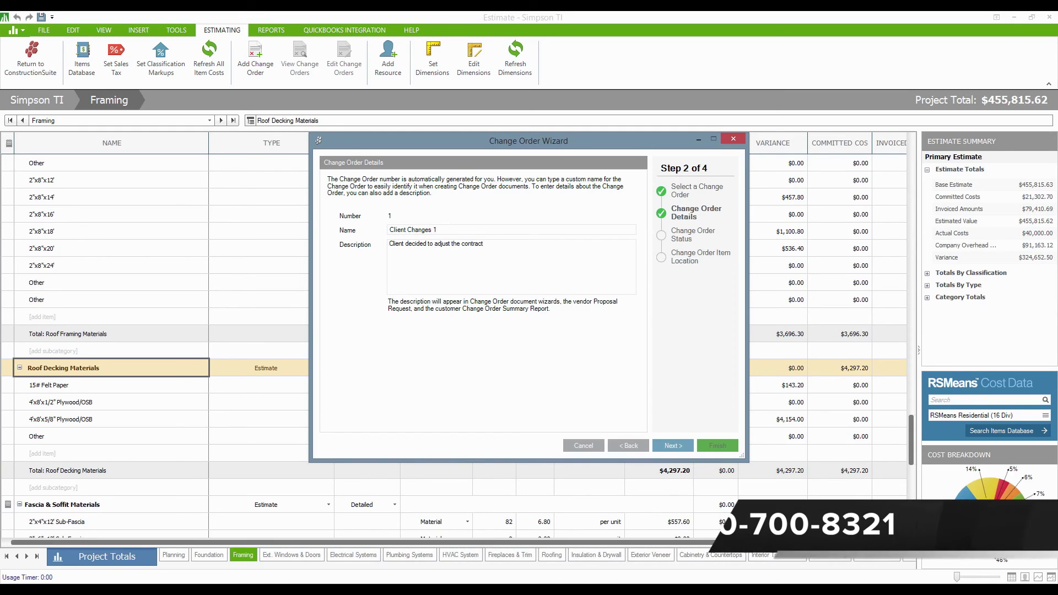
pyautogui.hotkey('shift', 'Tab')
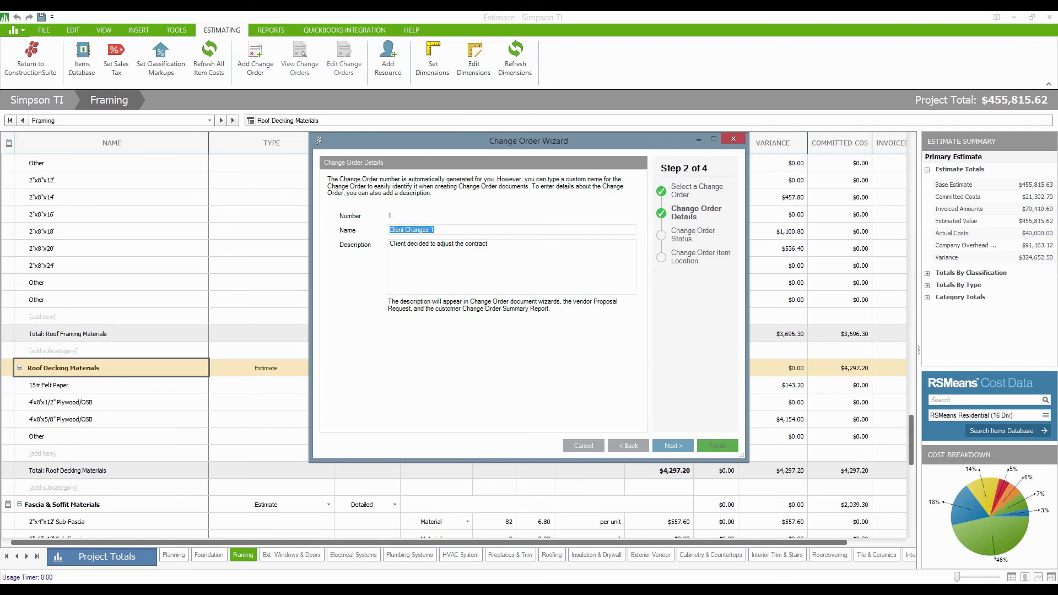
pyautogui.click(484, 243)
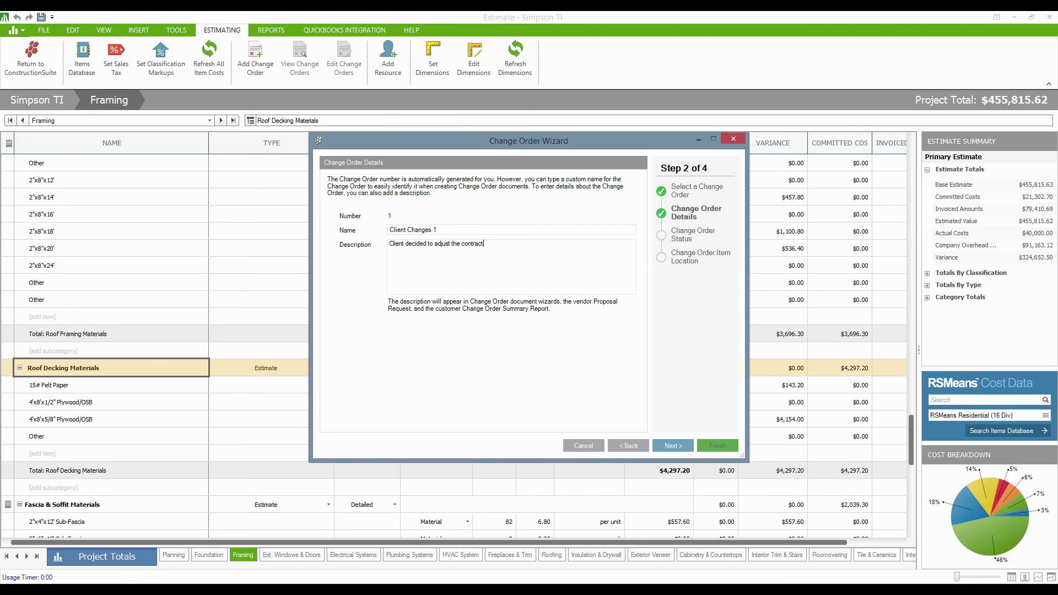
pyautogui.click(673, 445)
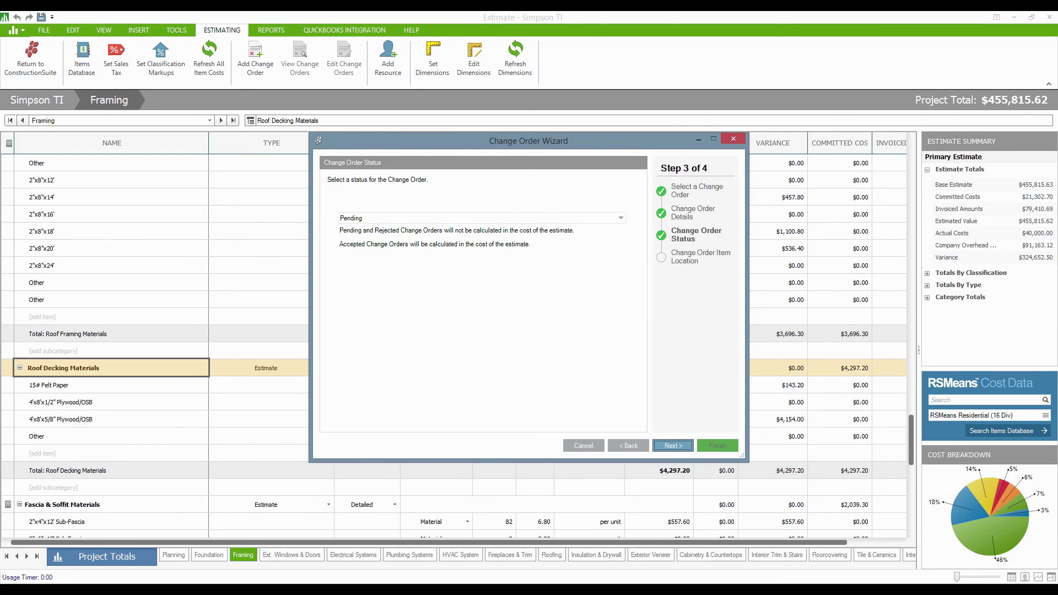
# Keep the change order status Pending, and add the Electrical Fixtures subcategory of Electrical Systems as a second location.
pyautogui.press('Return')
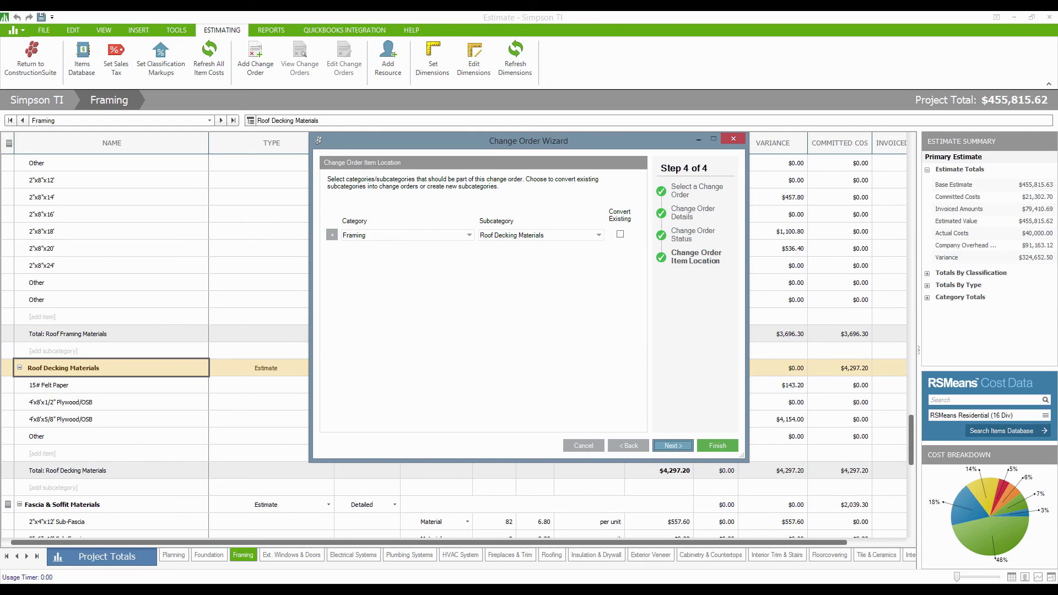
pyautogui.click(332, 234)
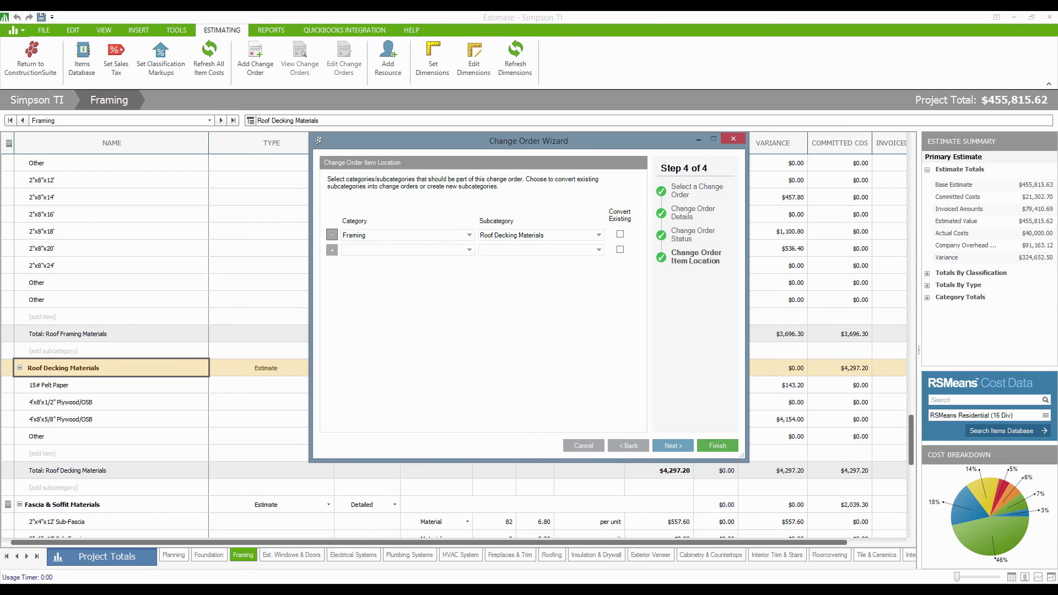
pyautogui.click(405, 250)
pyautogui.click(385, 292)
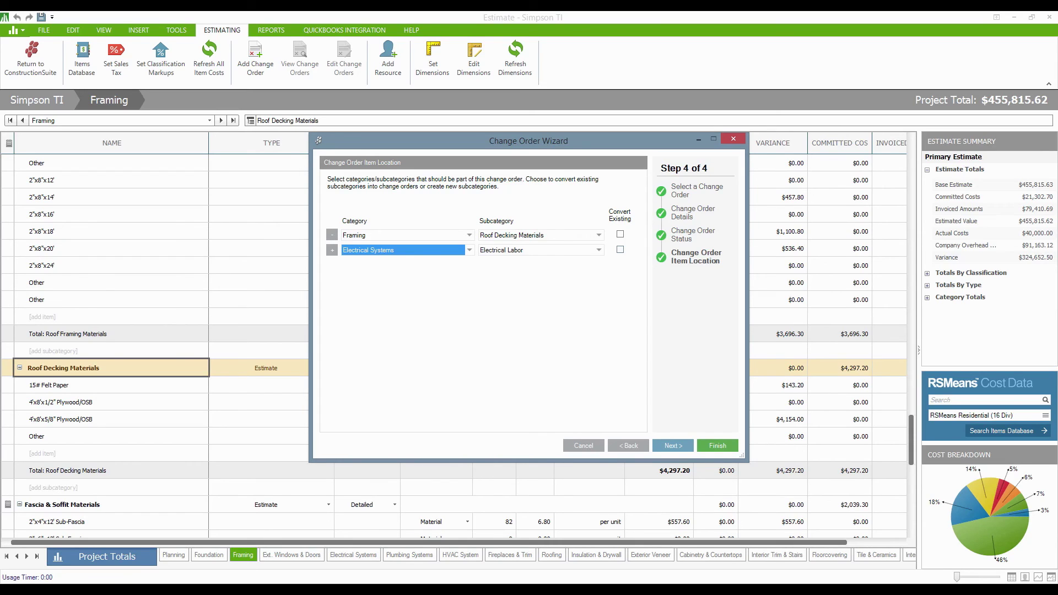
pyautogui.click(599, 250)
pyautogui.click(513, 267)
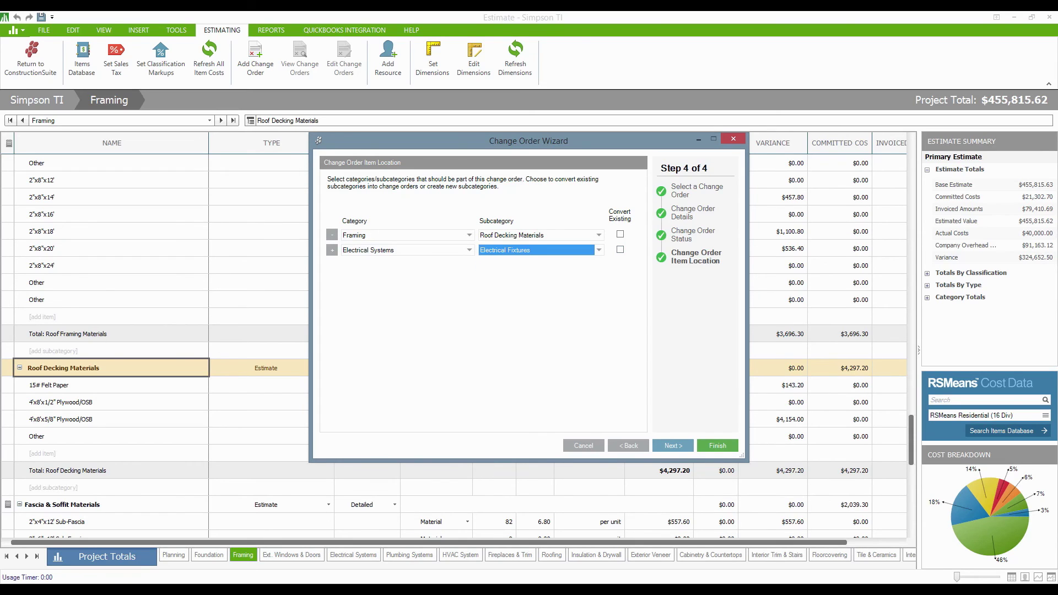
# Add the HVAC System category and subcategory as a third location and finish creating the change order.
pyautogui.click(331, 249)
pyautogui.click(405, 264)
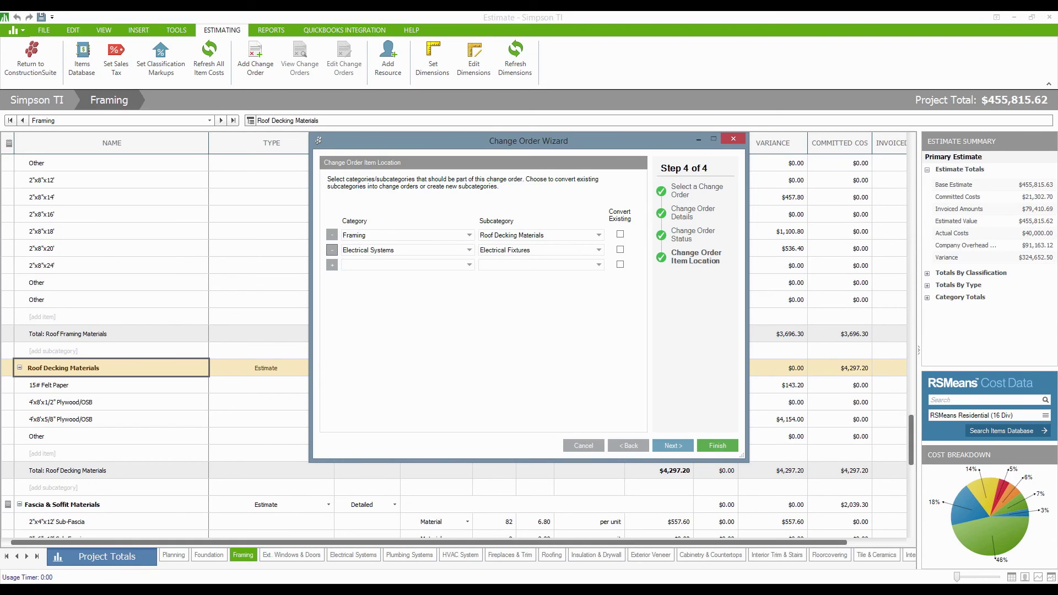
pyautogui.click(361, 321)
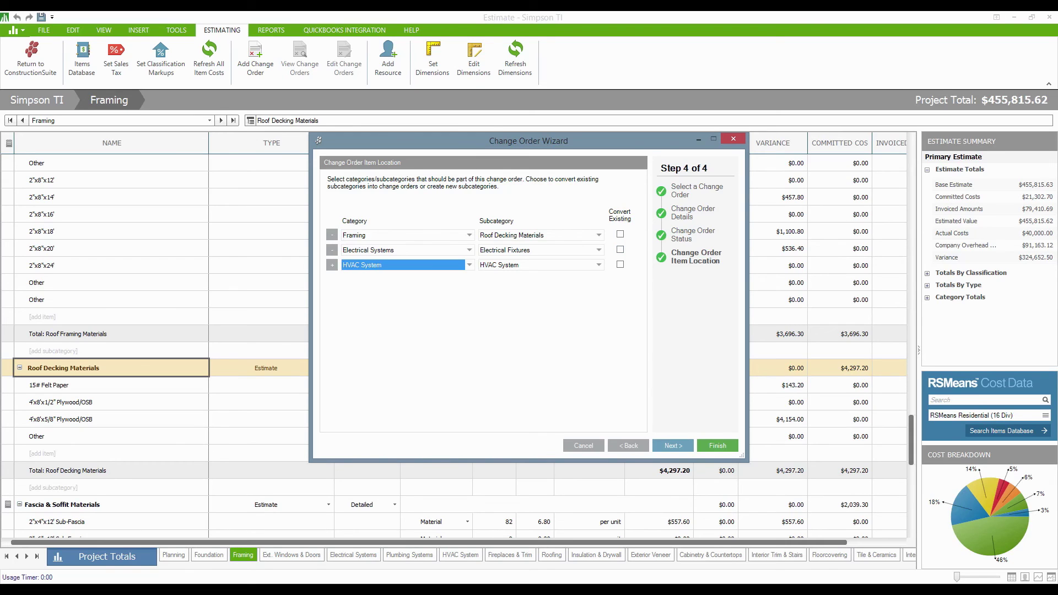
pyautogui.press('Return')
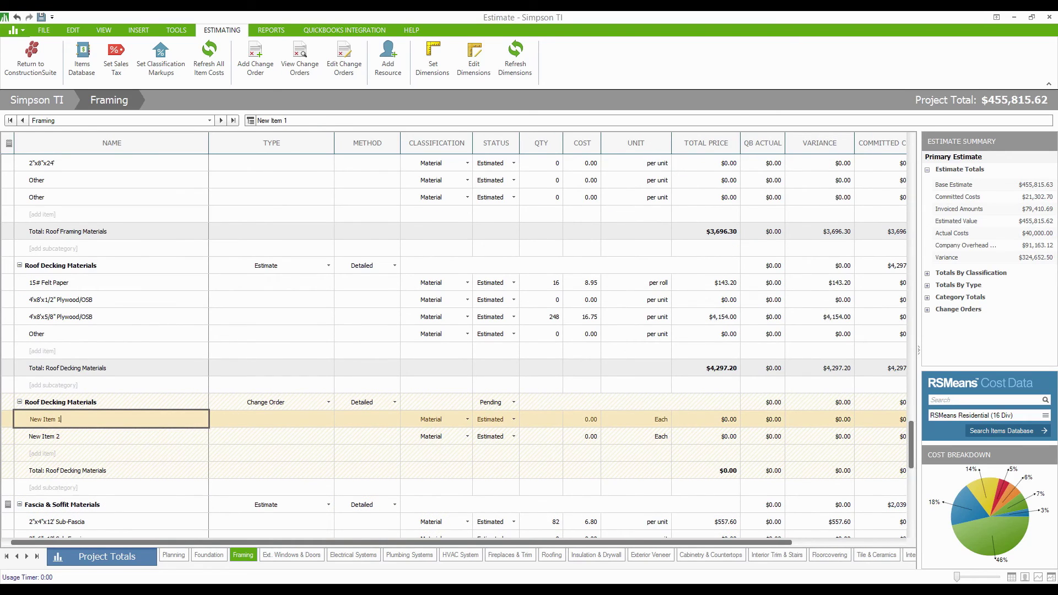
# Switch the Roof Decking Materials change order in Framing to the Lump Sum method and set its cost to 1250.
pyautogui.click(367, 402)
pyautogui.click(394, 401)
pyautogui.click(355, 427)
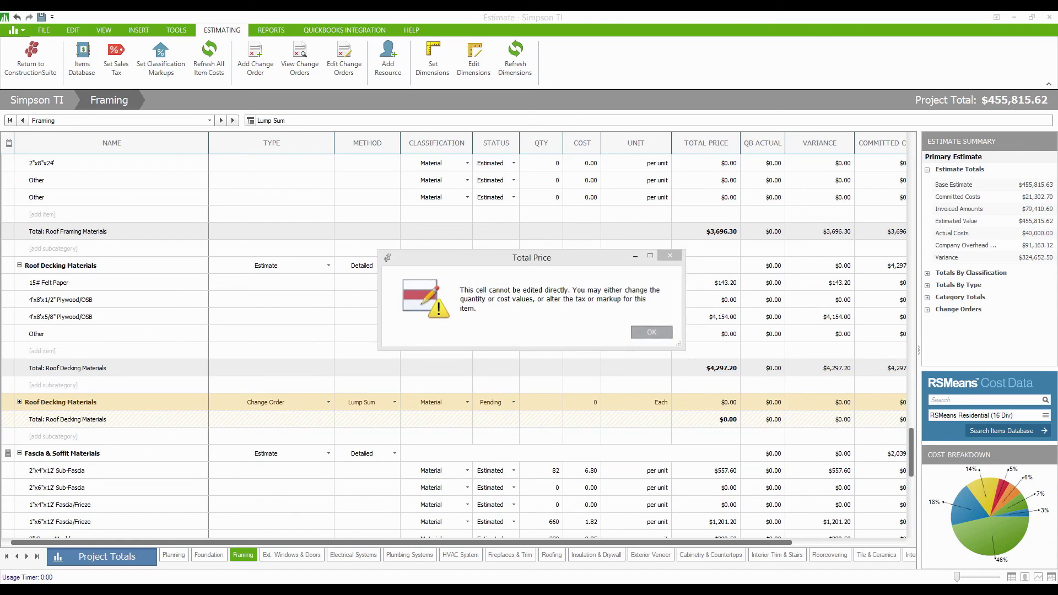
pyautogui.press('Return')
pyautogui.write('1250')
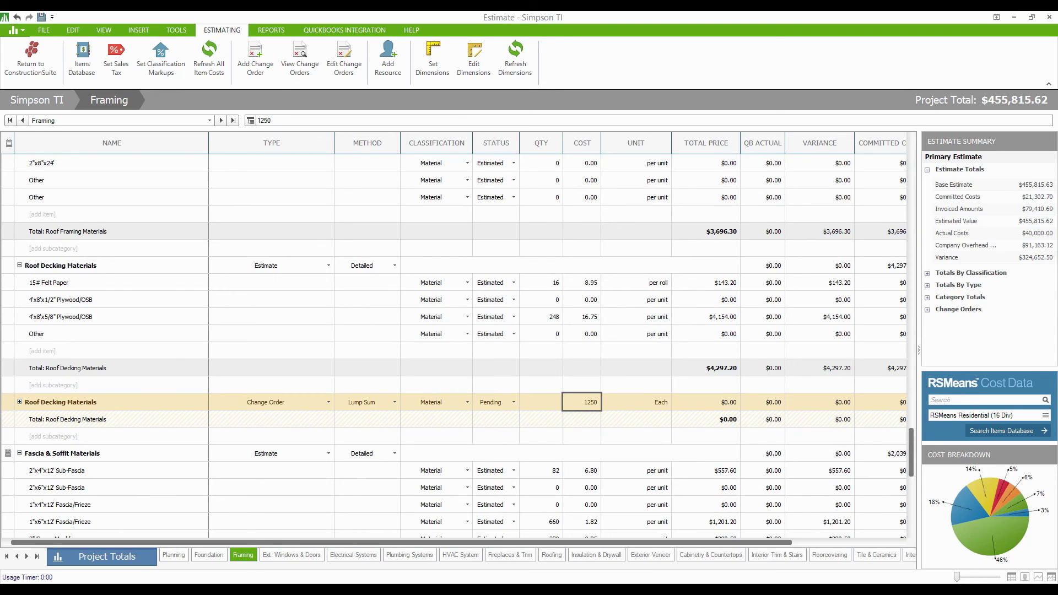
pyautogui.press('Return')
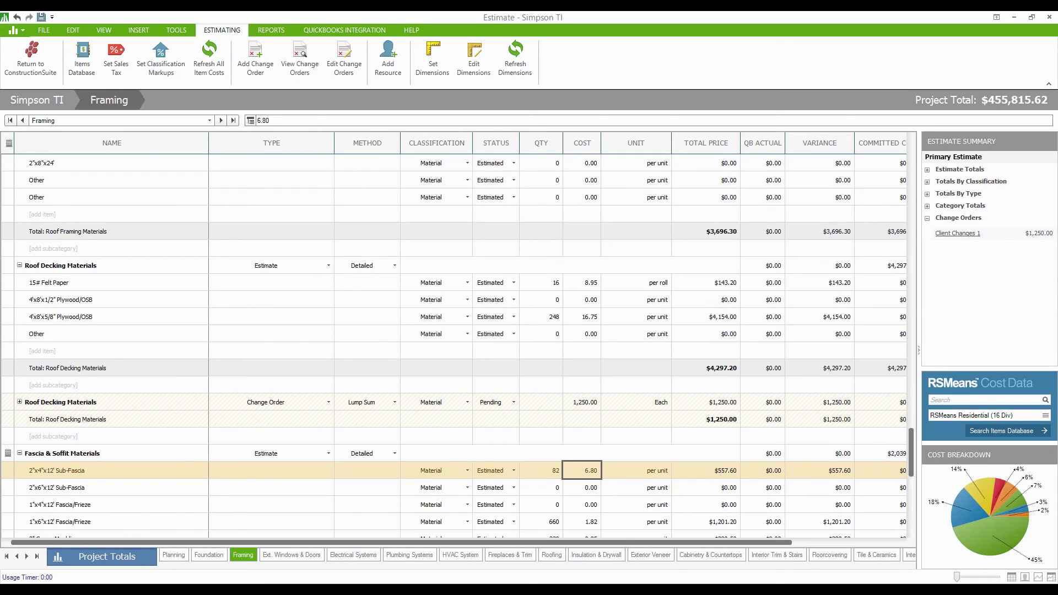
# In Electrical Systems, switch the Electrical Fixtures change order to the Lump Sum method and set its cost to 400.
pyautogui.click(353, 554)
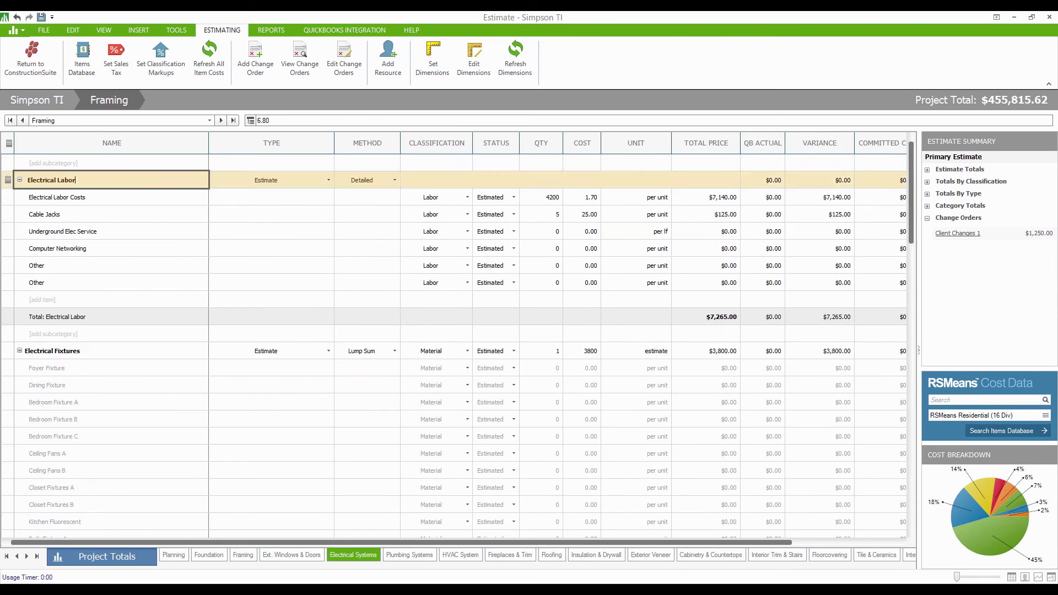
pyautogui.scroll(-4, 454, 341)
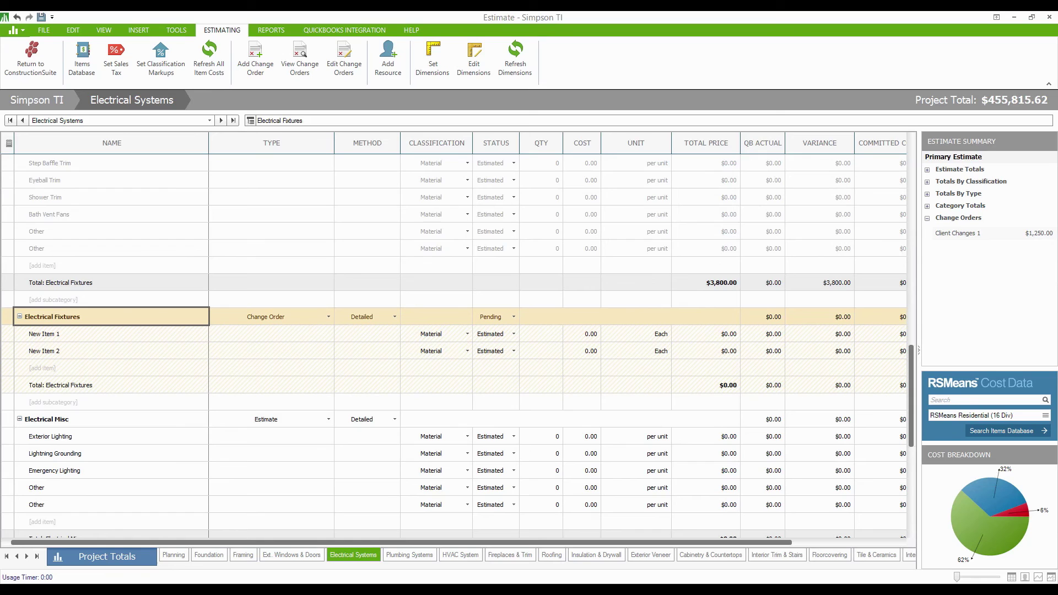
pyautogui.click(367, 317)
pyautogui.click(395, 317)
pyautogui.click(361, 339)
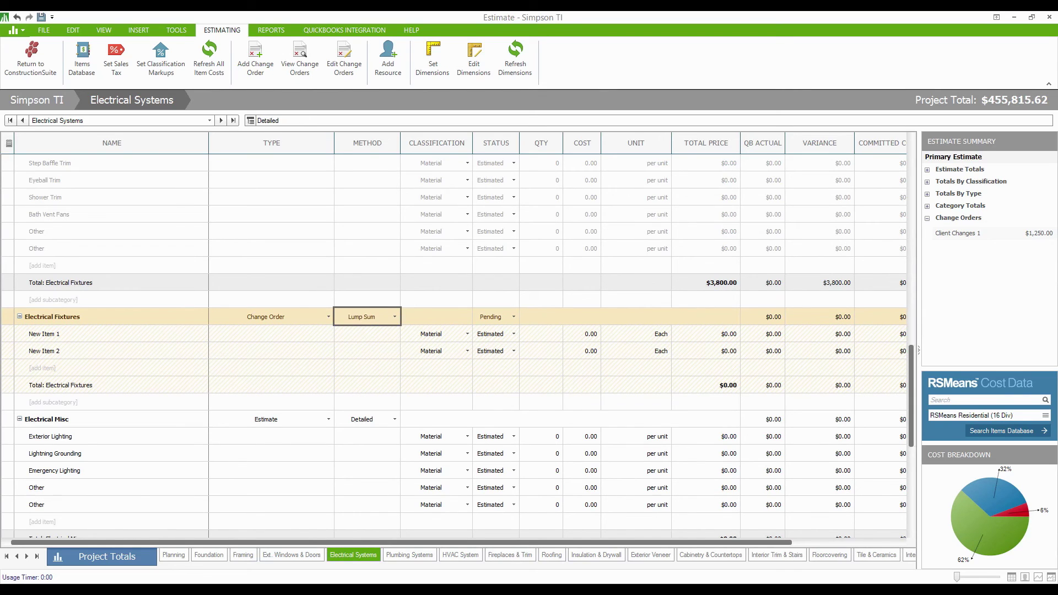
pyautogui.click(582, 316)
pyautogui.write('400')
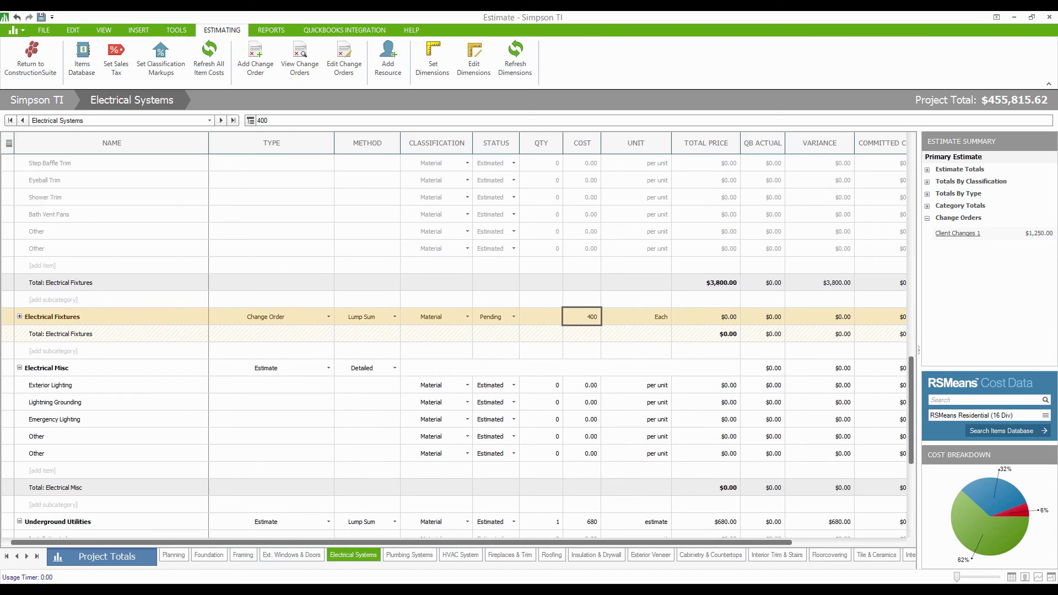
pyautogui.press('Return')
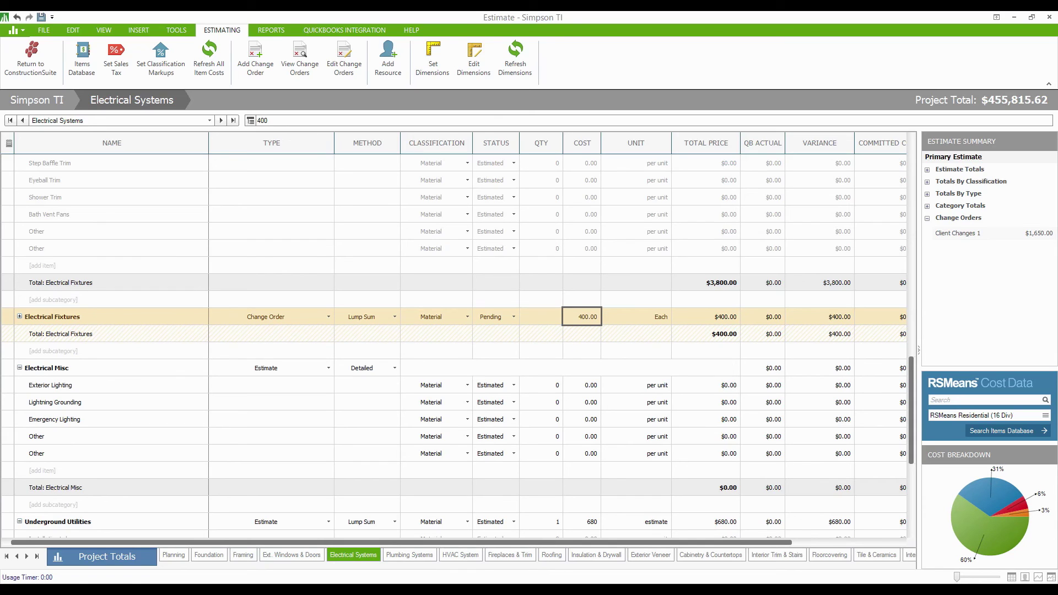
pyautogui.click(541, 317)
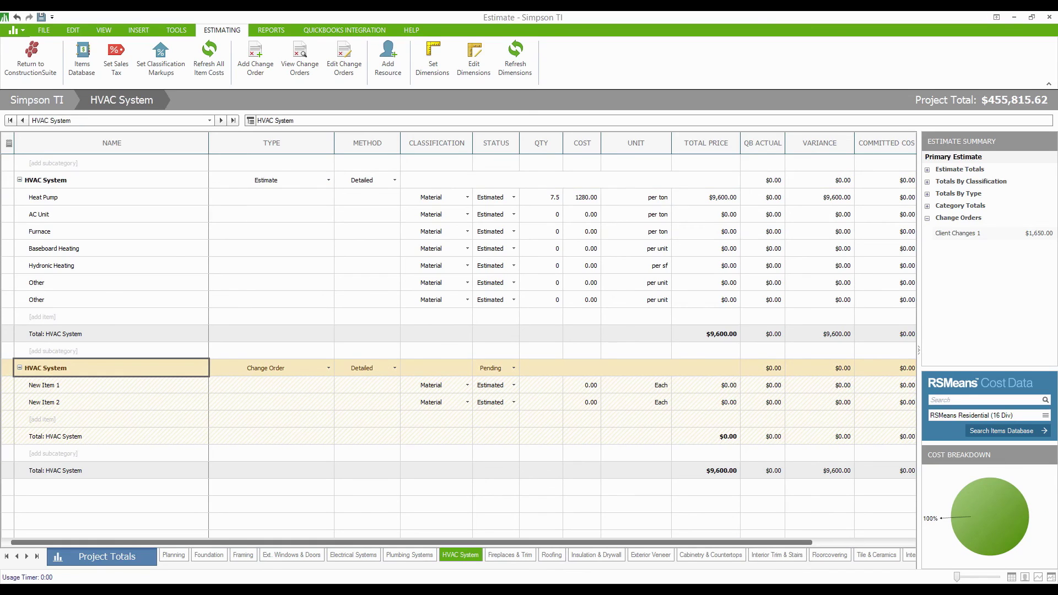
# Switch the HVAC System change order to the Lump Sum method with a cost of 2000, and save the estimate.
pyautogui.click(394, 368)
pyautogui.click(361, 384)
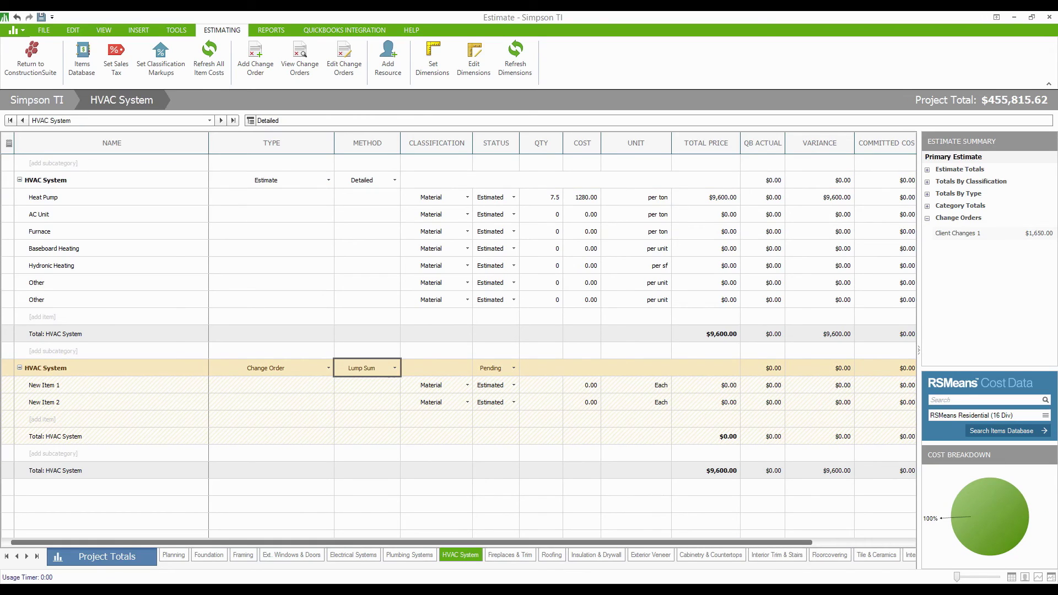
pyautogui.click(581, 368)
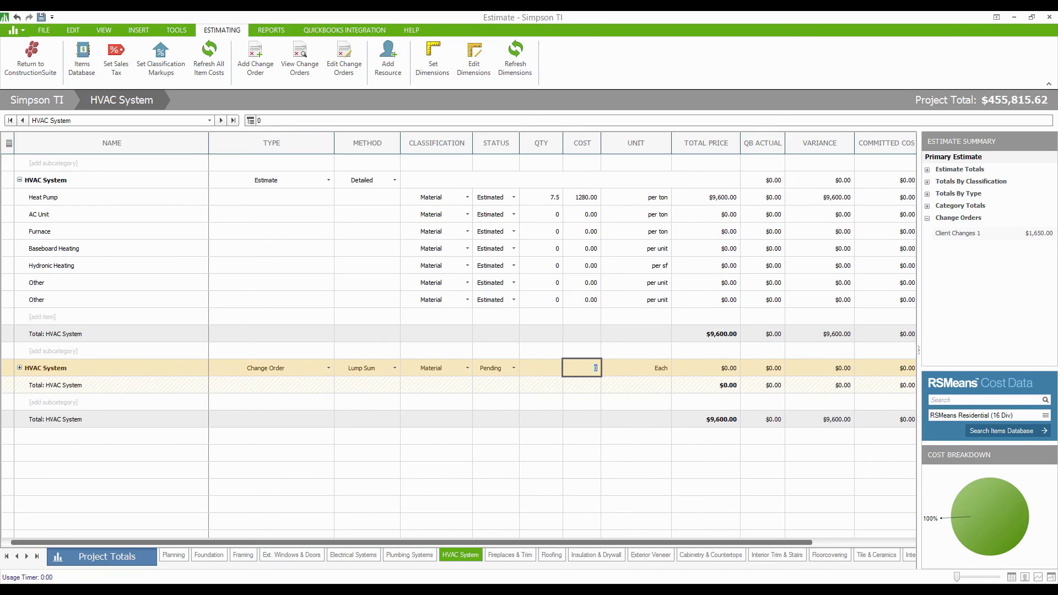
pyautogui.write('2000')
pyautogui.click(111, 368)
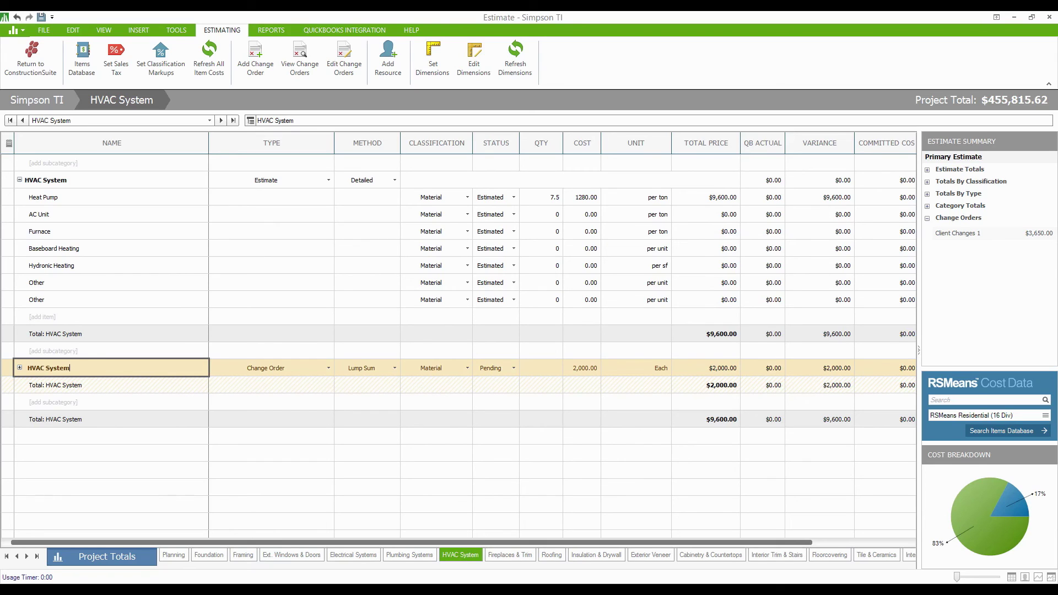
pyautogui.hotkey('ctrl', 's')
# Create a Fixed Fee change order document for Change Order 1 - Client Changes 1.
pyautogui.click(271, 30)
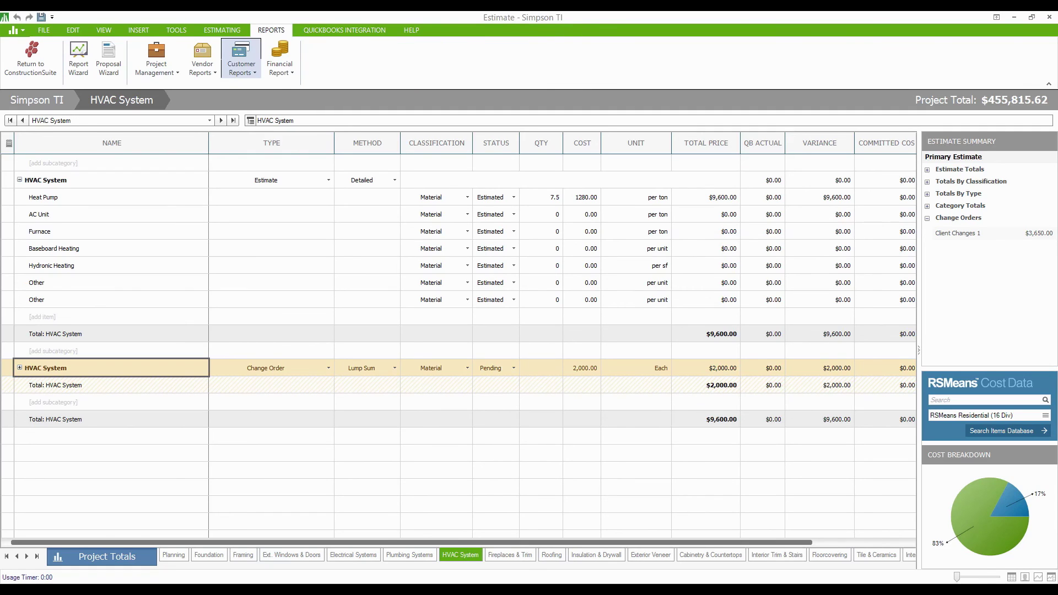
pyautogui.click(241, 60)
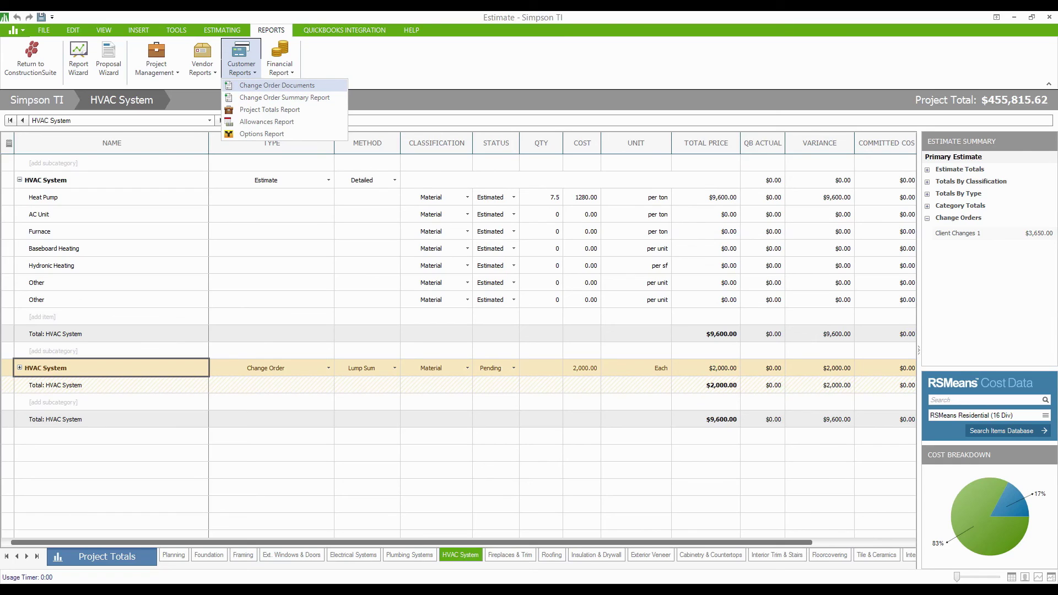
pyautogui.click(276, 85)
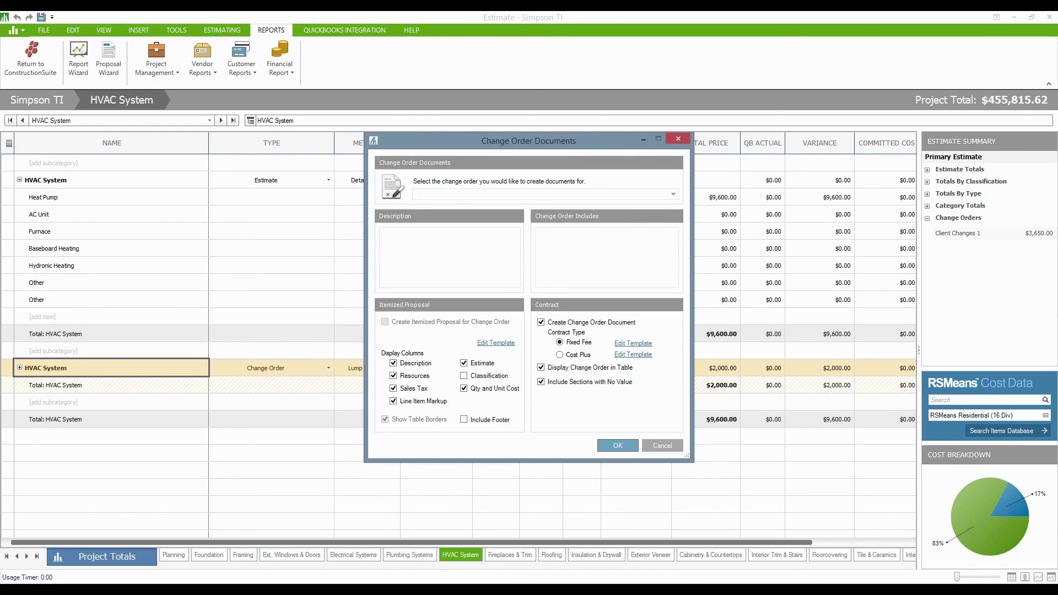
pyautogui.press('F4')
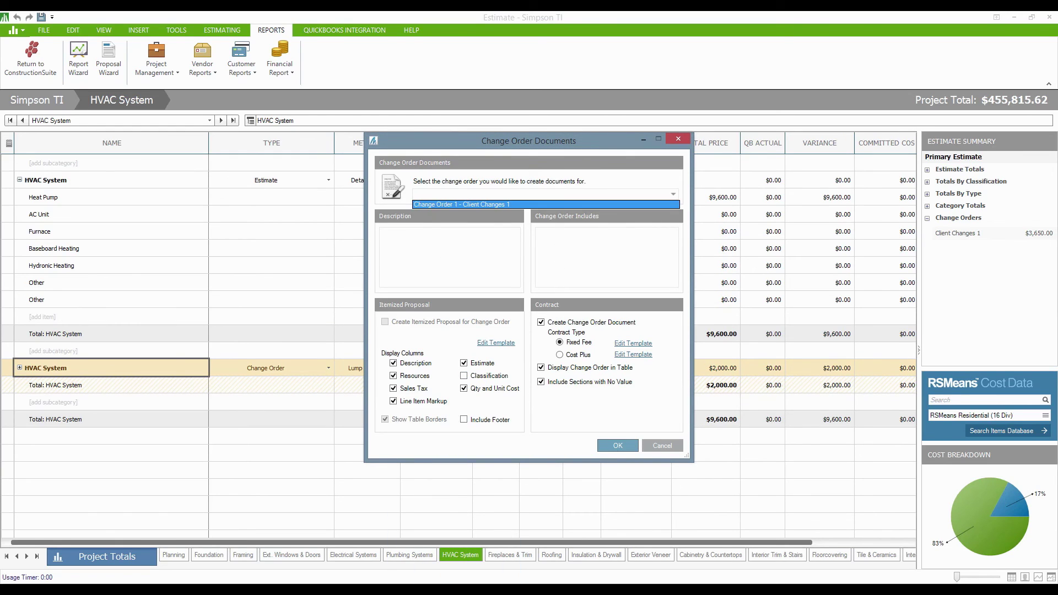
pyautogui.press('Return')
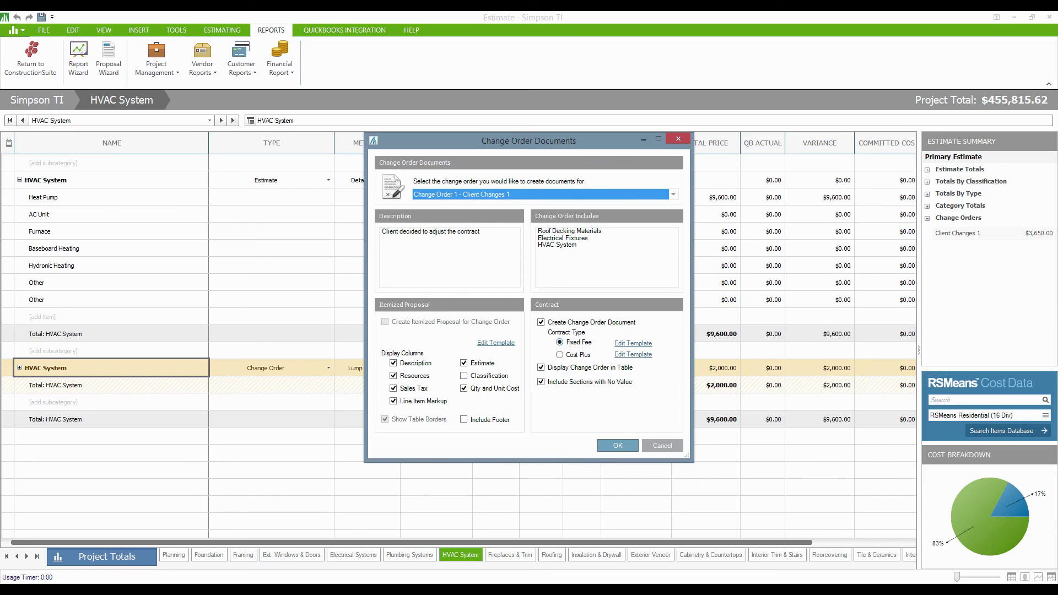
pyautogui.press('Escape')
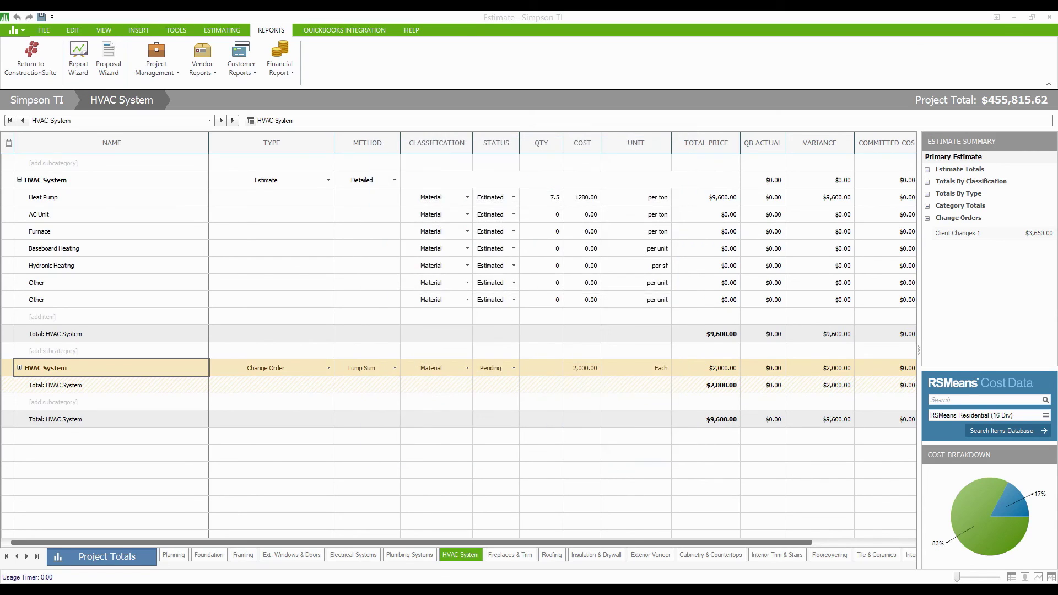
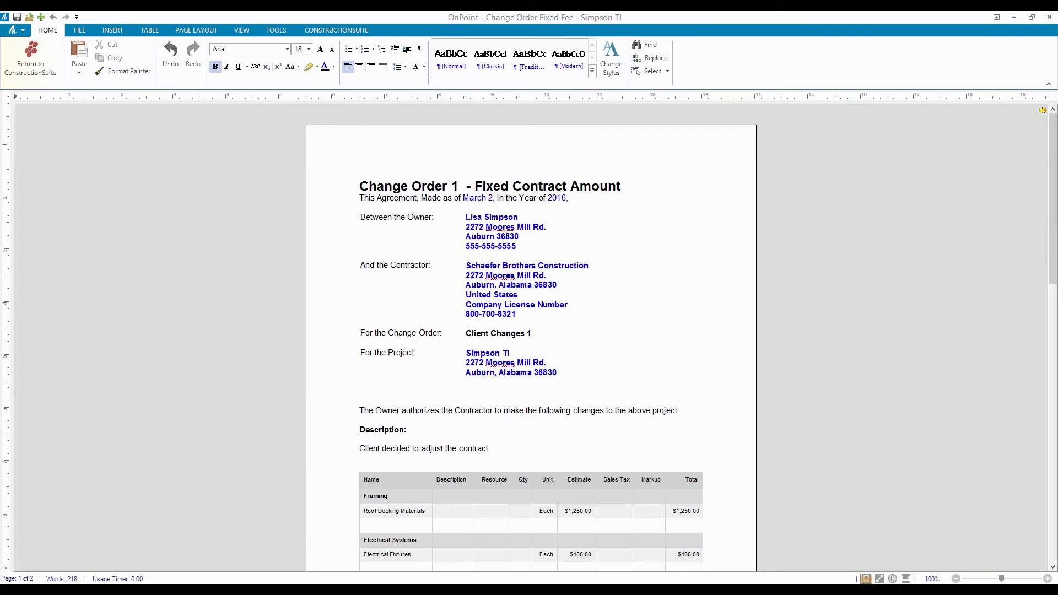
# Review the change order document's cost table and the Contract Sum amounts, from the original contract to the new contract total.
pyautogui.scroll(-8, 531, 331)
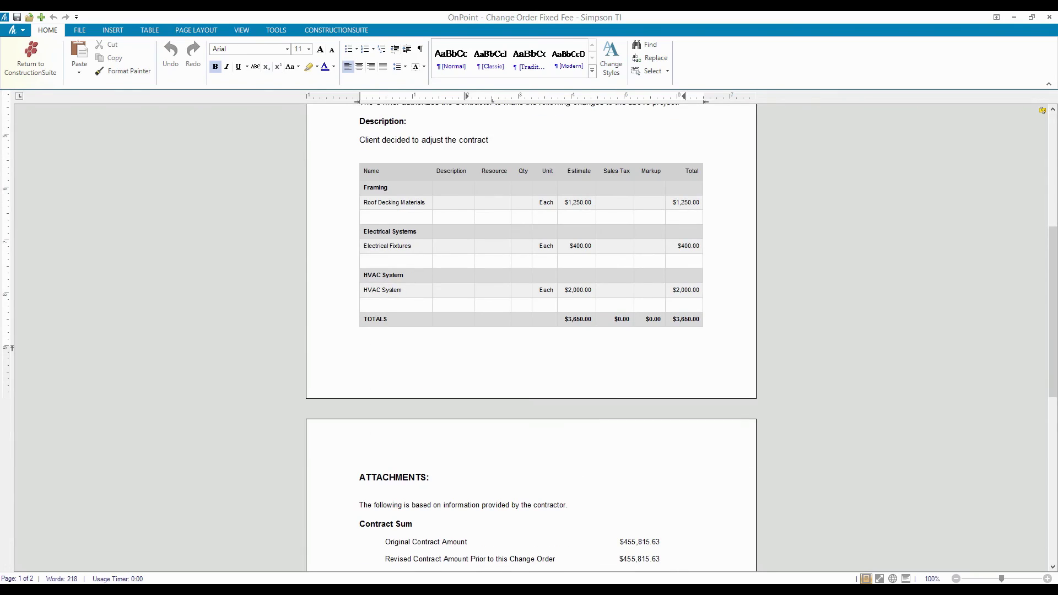
pyautogui.scroll(-6, 531, 331)
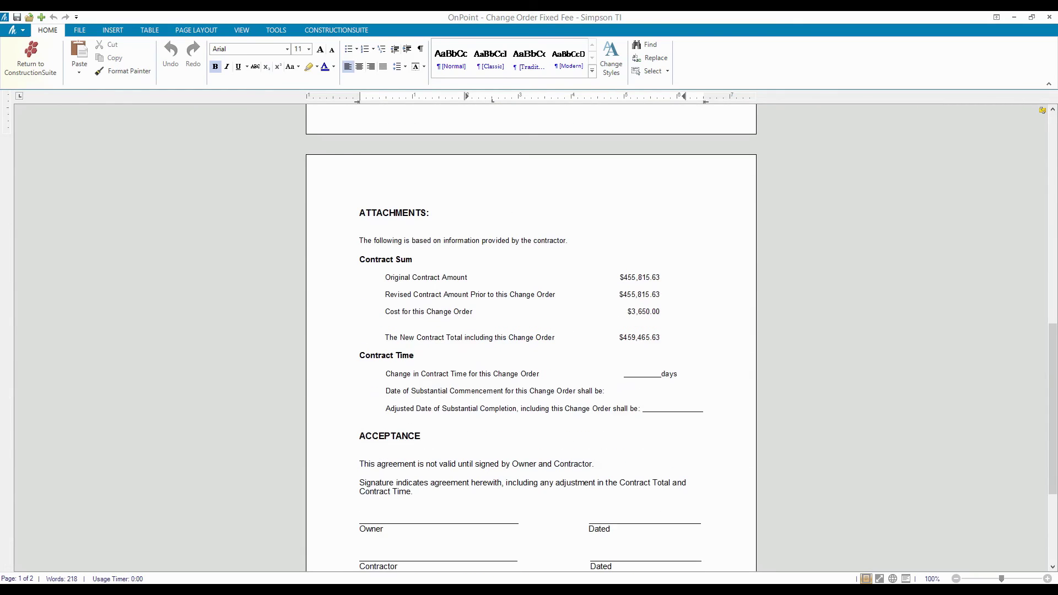
pyautogui.doubleClick(639, 277)
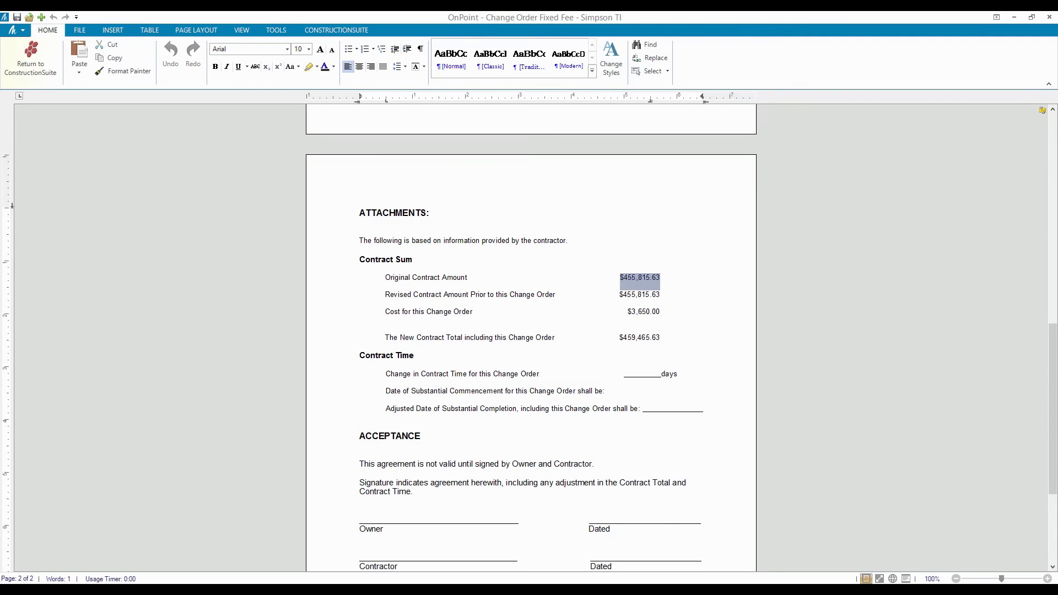
pyautogui.doubleClick(639, 294)
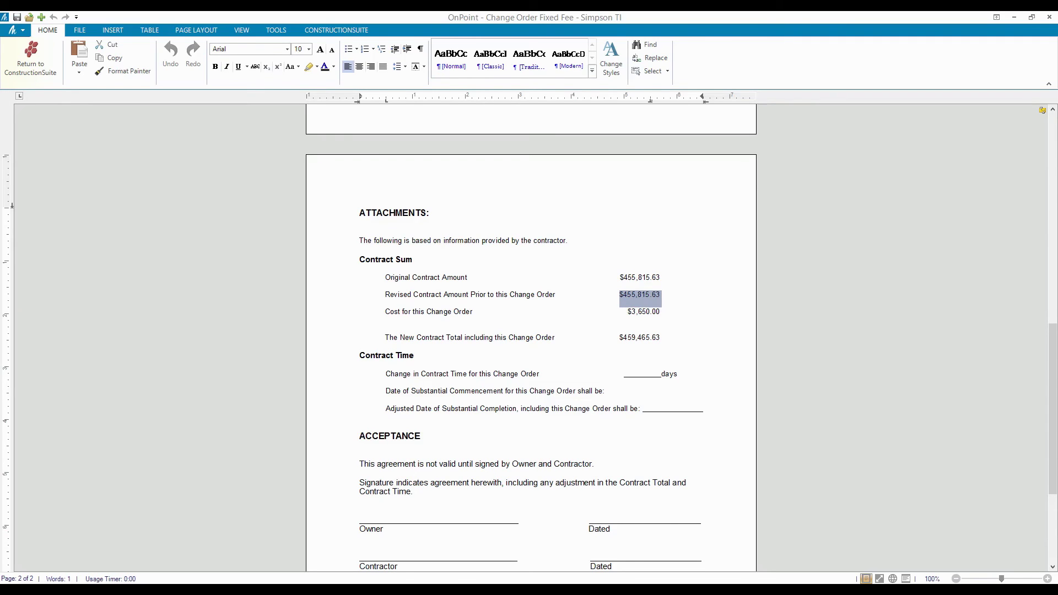
pyautogui.doubleClick(372, 325)
pyautogui.doubleClick(643, 311)
pyautogui.moveTo(388, 325); pyautogui.dragTo(635, 337)
pyautogui.click(619, 337)
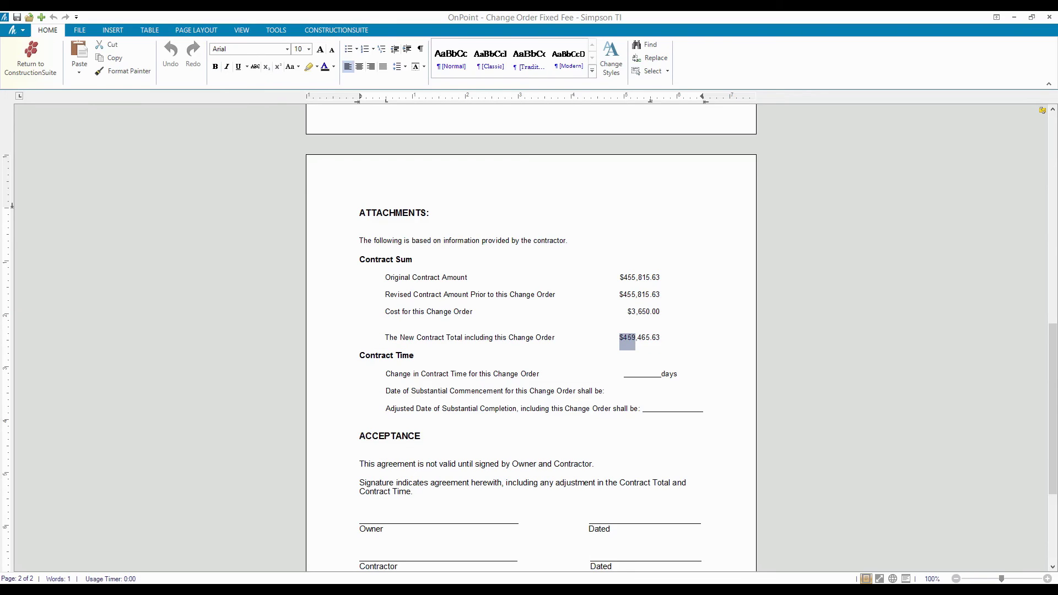
pyautogui.scroll(-3, 531, 336)
pyautogui.scroll(3, 531, 331)
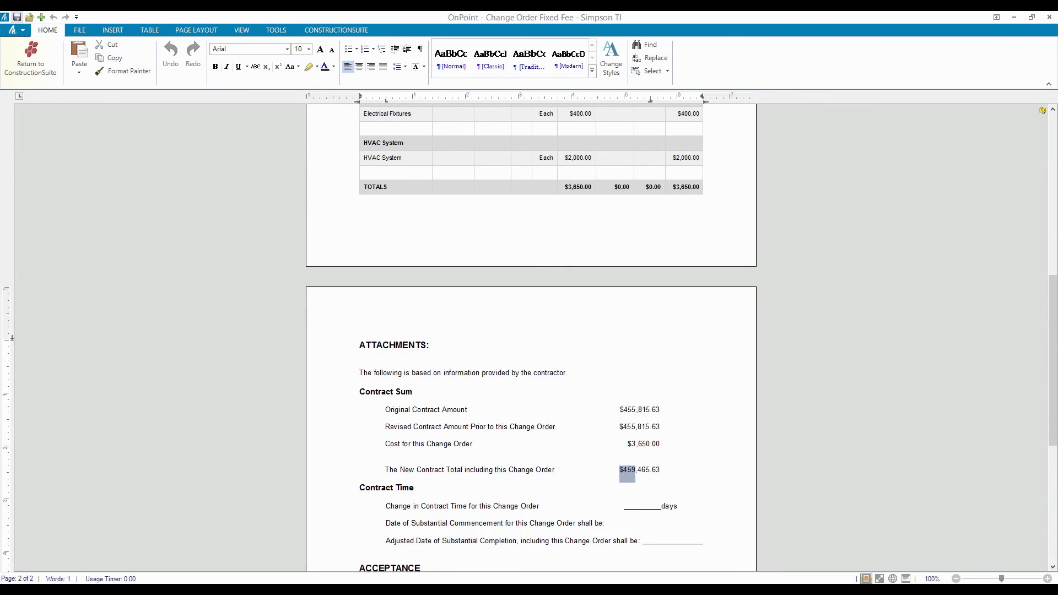
# Save the document as "Change Order Fixed Fee - Simpson TI" in the Simpson TI folder and close it.
pyautogui.hotkey('ctrl', 's')
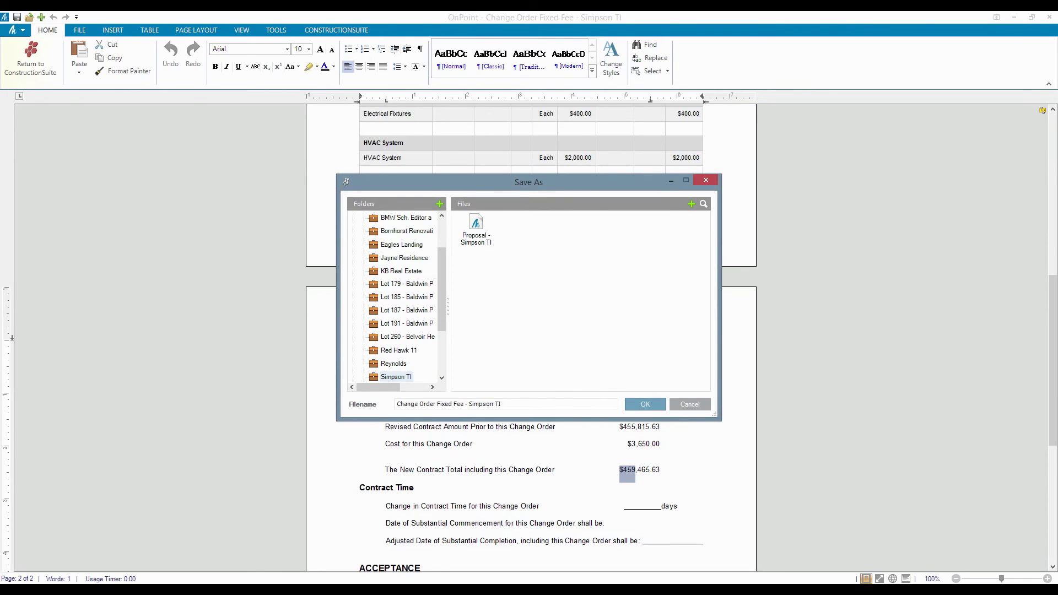
pyautogui.press('Return')
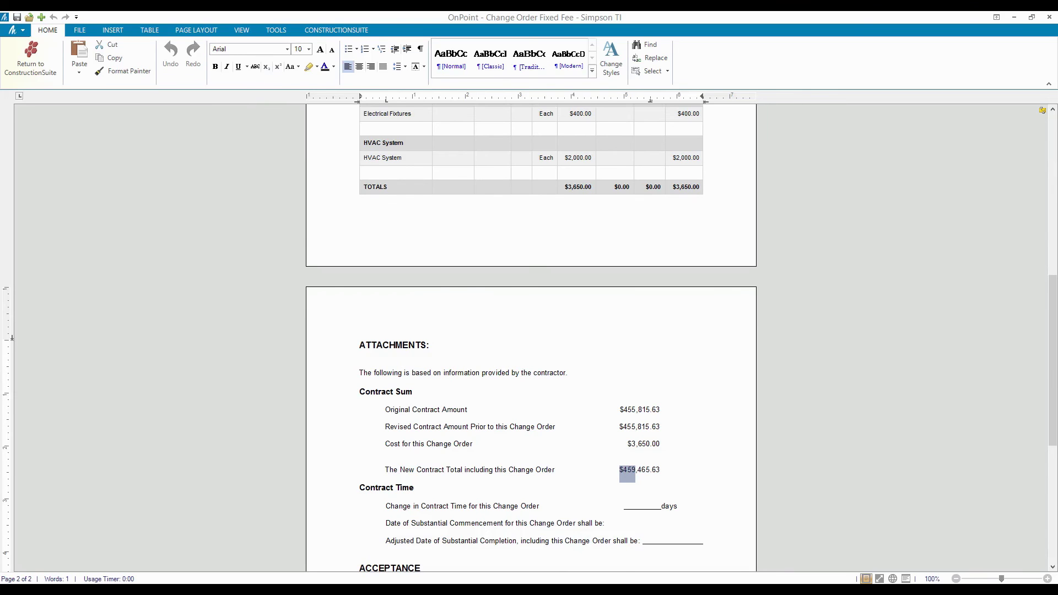
pyautogui.hotkey('alt', 'F4')
# Set the HVAC System change order's status to Accepted and export the change order to QuickBooks as a Project Totals Only estimate.
pyautogui.click(513, 367)
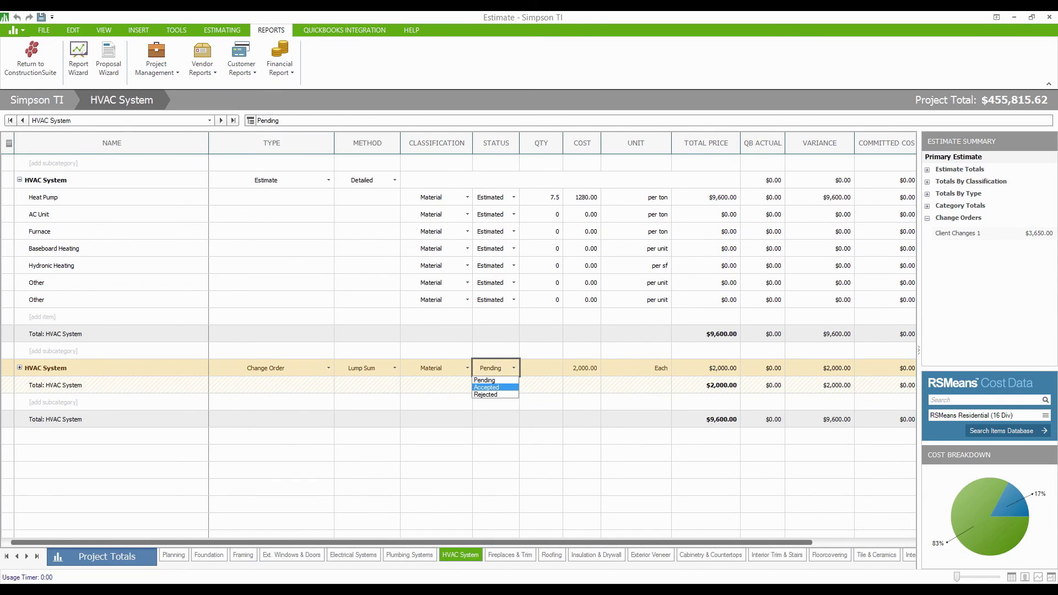
pyautogui.press('Return')
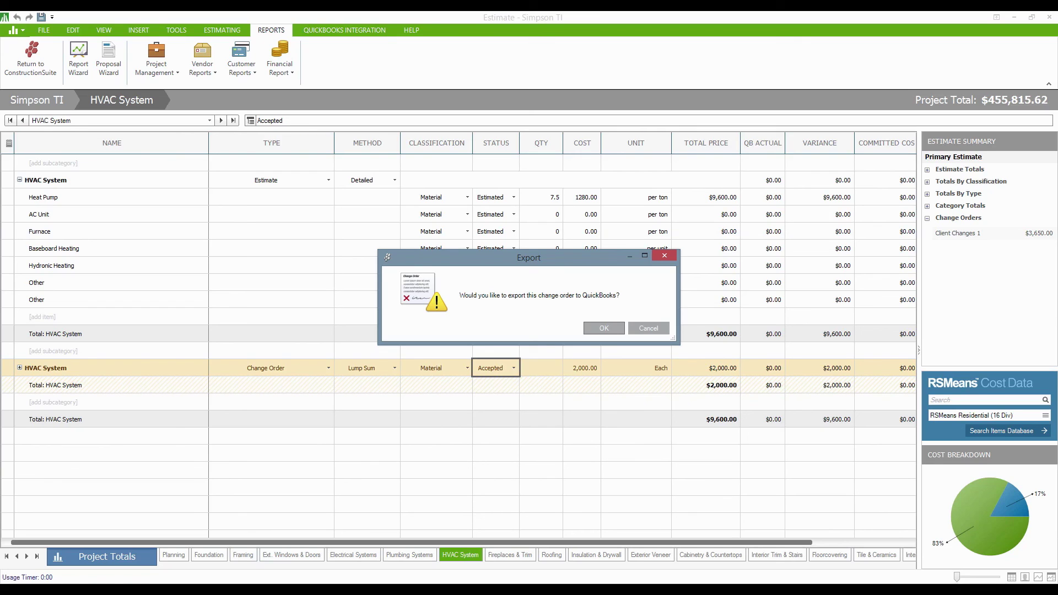
pyautogui.press('Return')
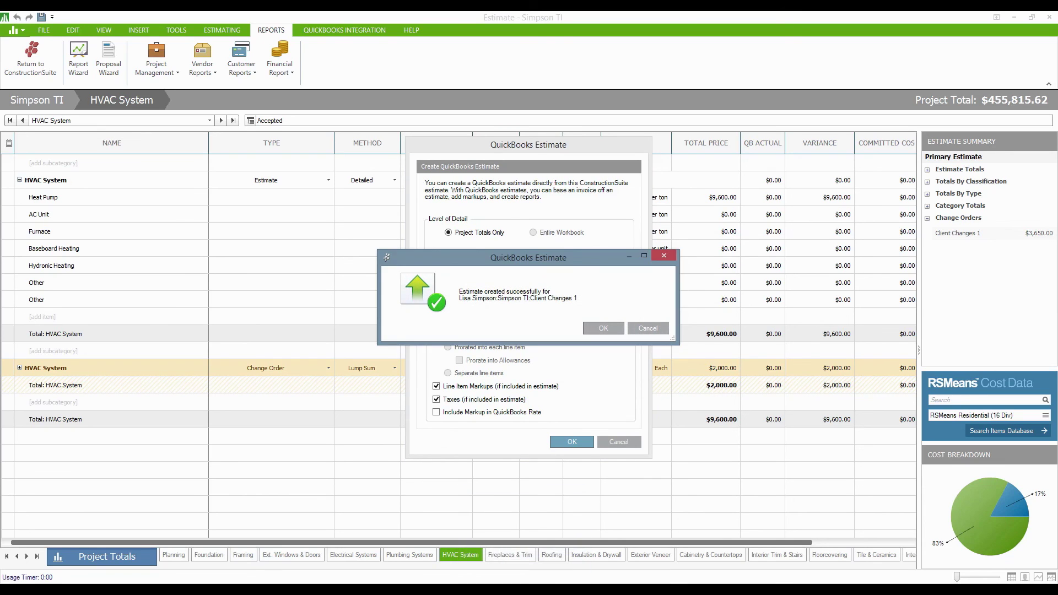
pyautogui.press('Return')
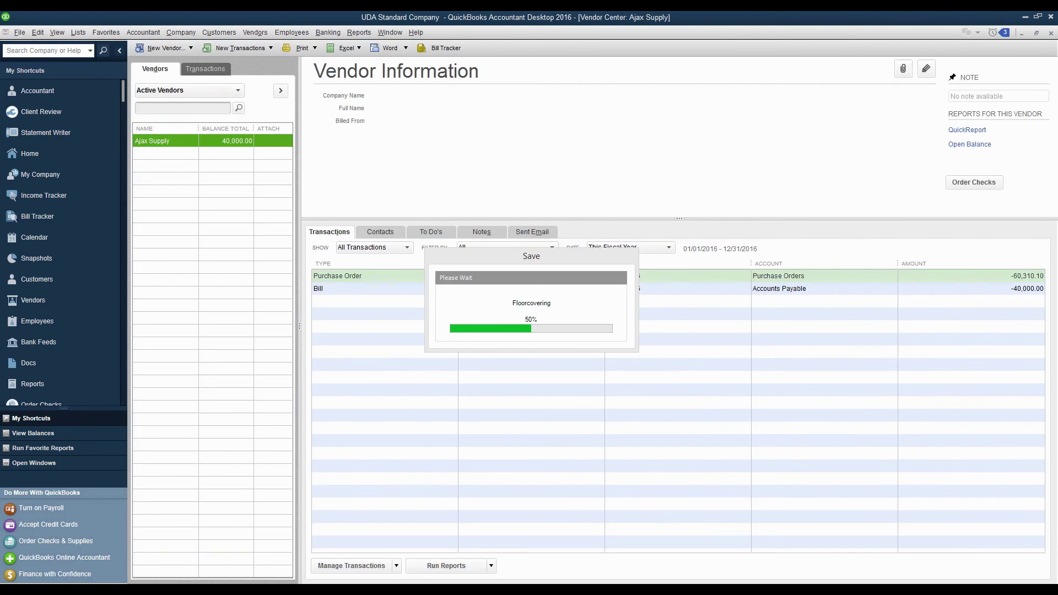
# Open the QuickBooks Customer Center and select the Client Changes 1 job under Simpson TI to examine its transactions.
pyautogui.hotkey('alt', 'u')
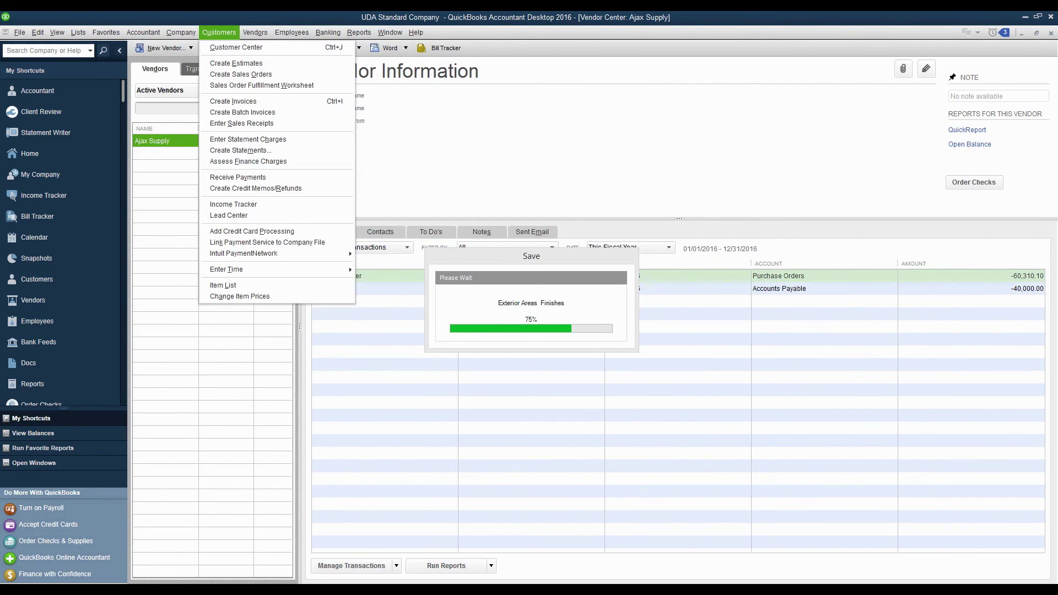
pyautogui.press('Return')
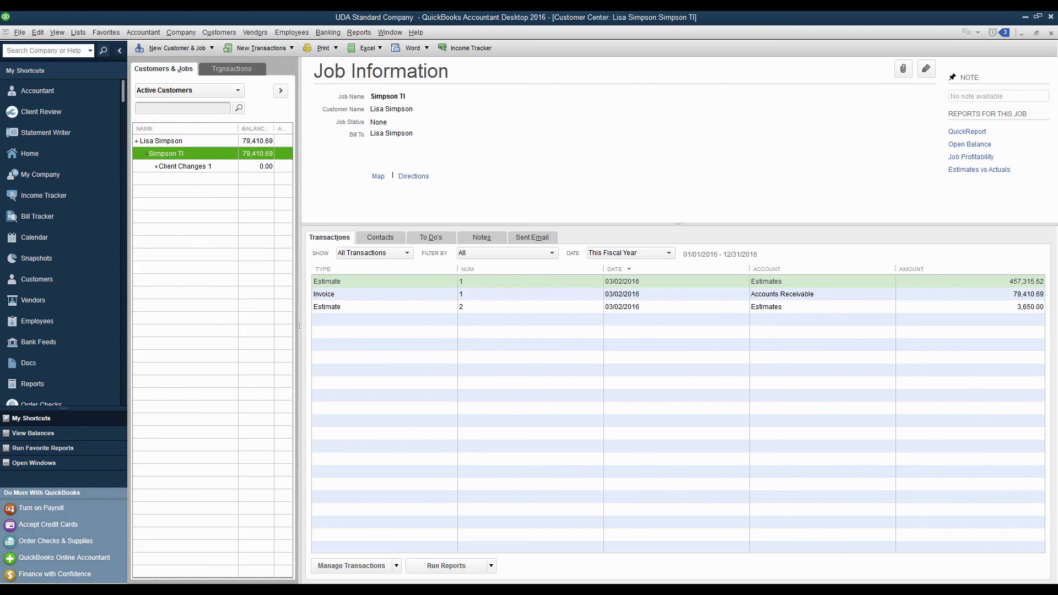
pyautogui.click(185, 166)
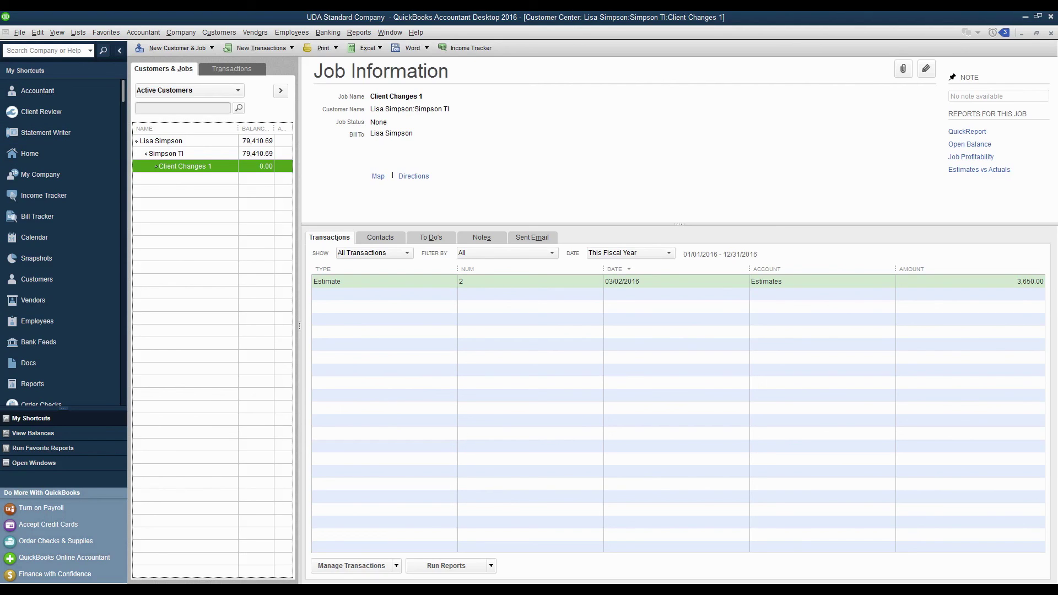
# Return to the Simpson TI estimate and import QuickBooks actuals with all checks, bills, credit card charges and paychecks, toggling the custom transaction report option.
pyautogui.hotkey('alt', 'Tab')
pyautogui.rightClick(164, 153)
pyautogui.press('Escape')
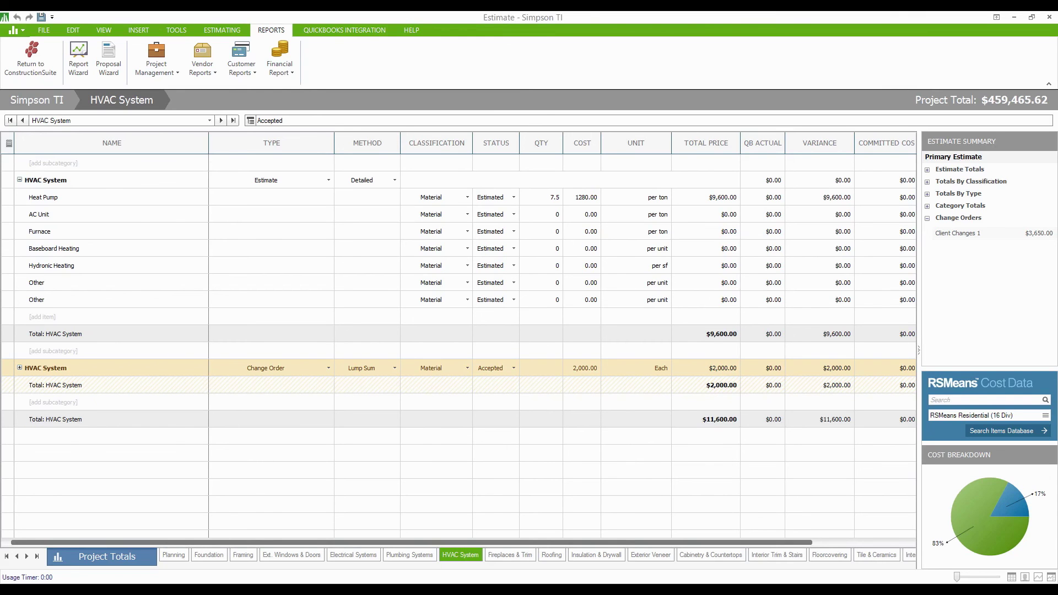
pyautogui.click(344, 29)
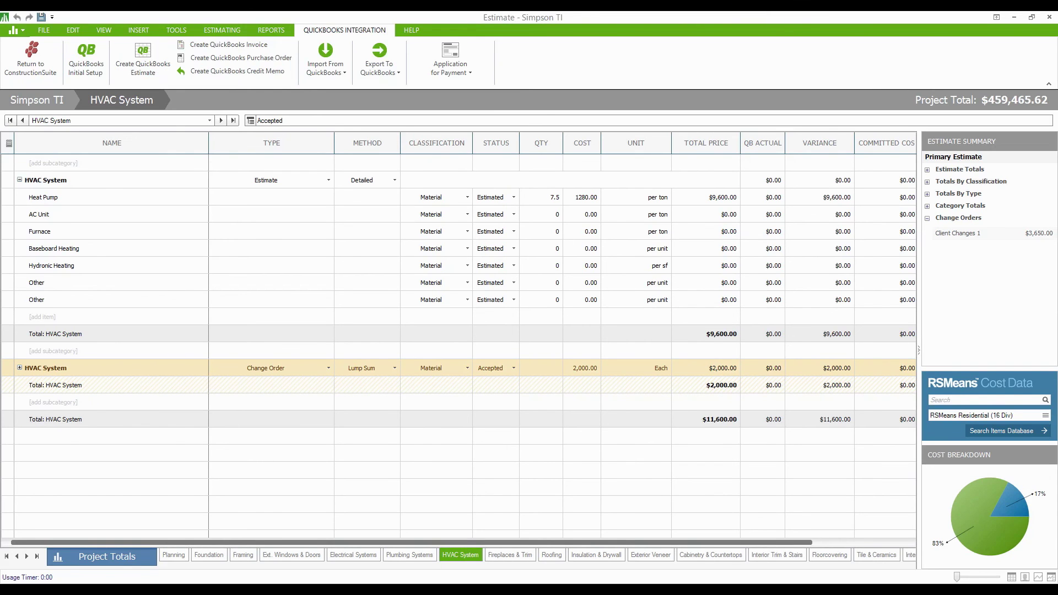
pyautogui.click(325, 60)
pyautogui.click(352, 85)
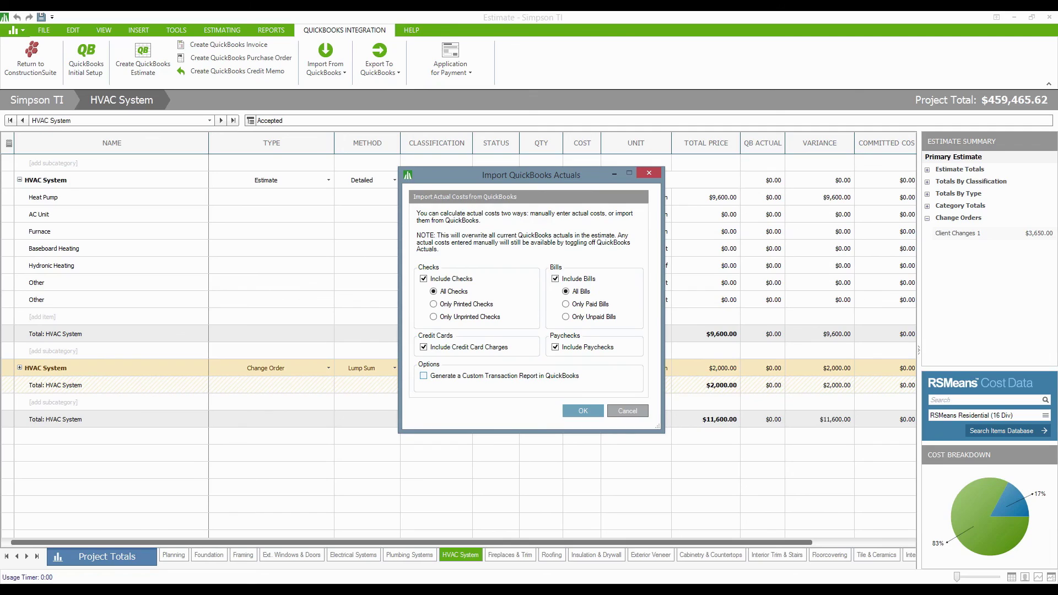
pyautogui.click(424, 376)
pyautogui.press('Return')
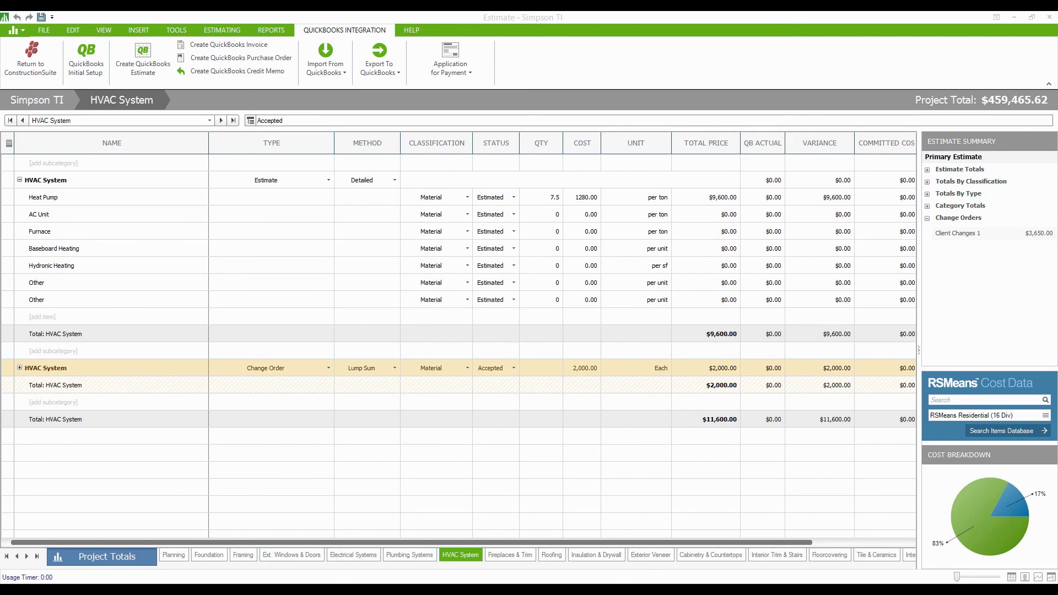
# Return to the ConstructionSuite Work in Progress overview and display the help and support options.
pyautogui.click(69, 179)
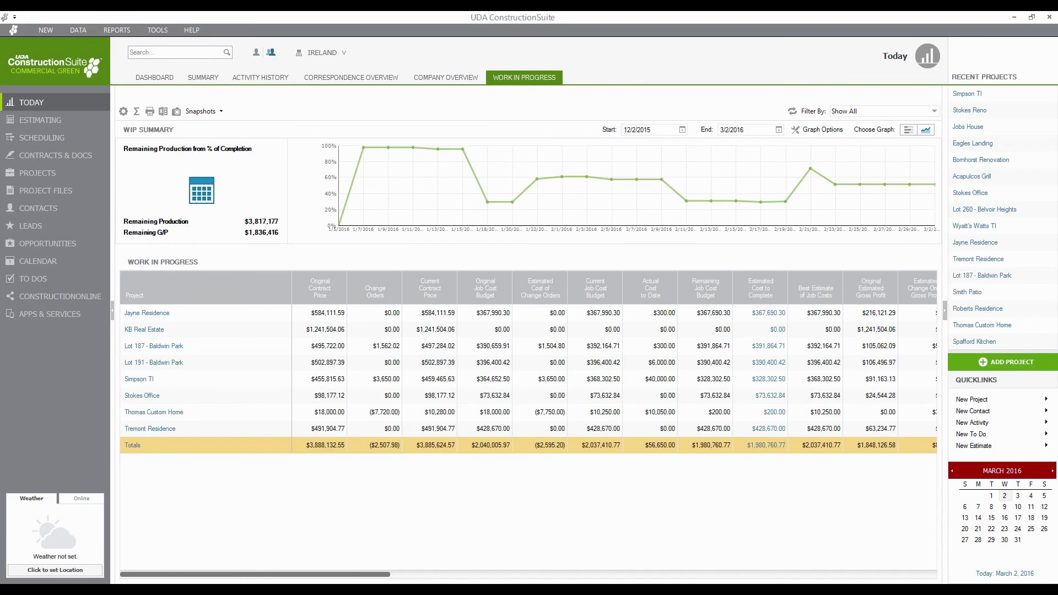
pyautogui.hotkey('alt', 'h')
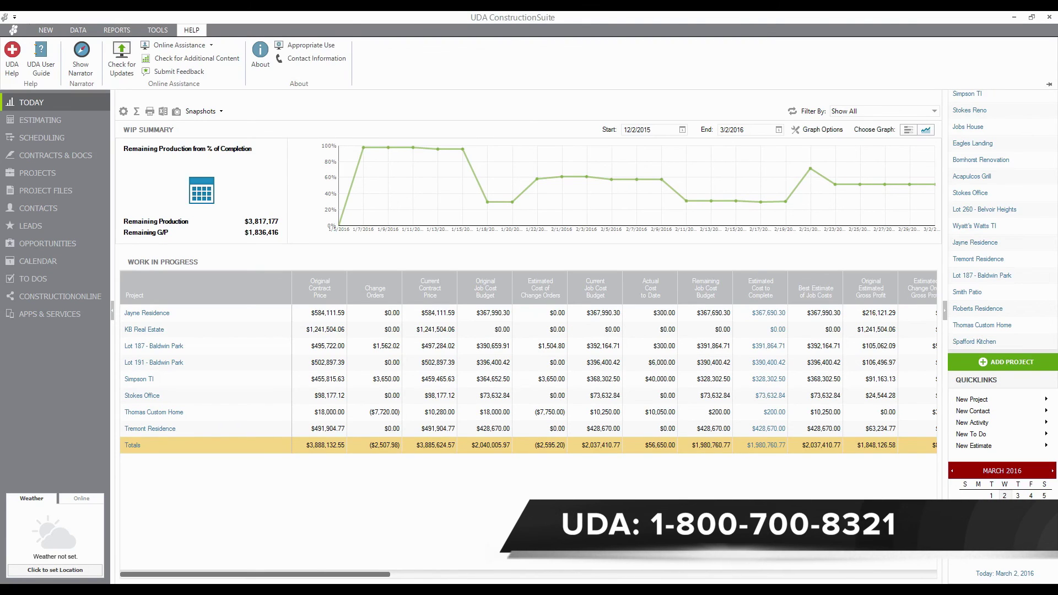